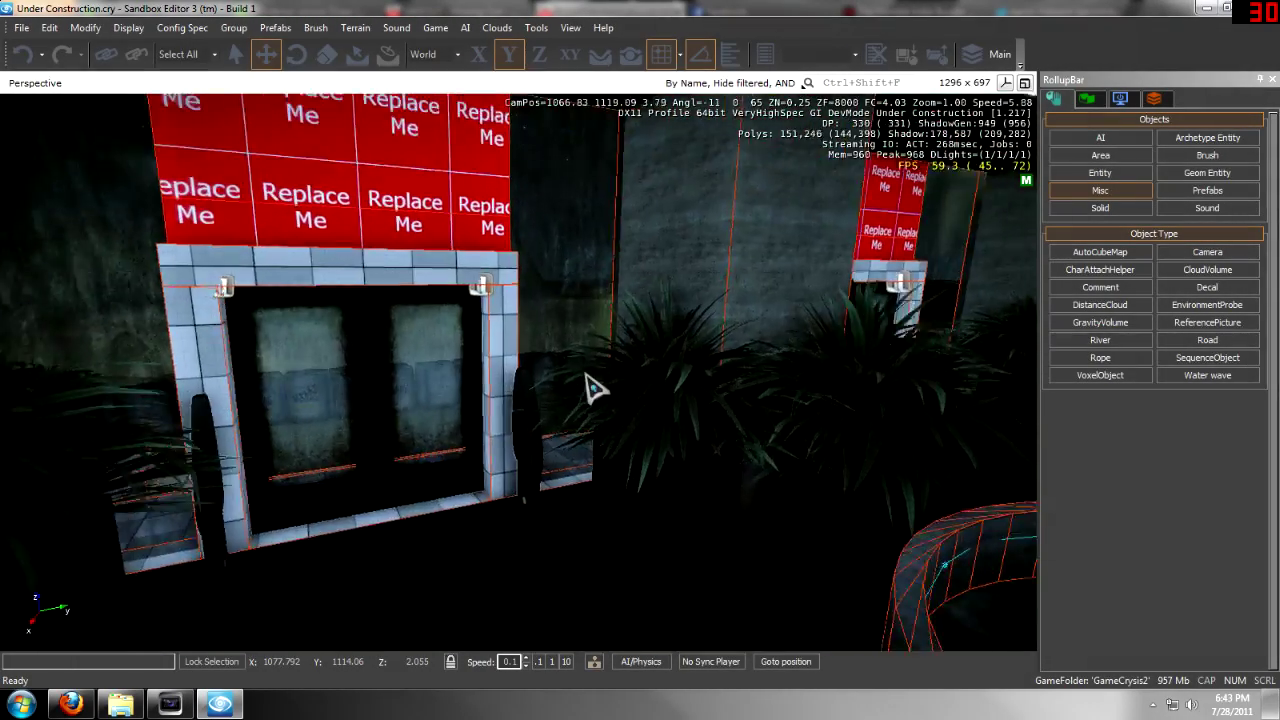
- Examine the building's entrance doors, front steps and dark interior in the perspective view
{"action": "key", "text": "w"}
{"action": "mouse_move", "coordinate": [586, 375]}
{"action": "right_mouse_down"}
{"action": "mouse_move", "coordinate": [455, 397]}
{"action": "mouse_move", "coordinate": [586, 375]}
{"action": "right_mouse_up"}
{"action": "key", "text": "s"}
{"action": "key", "text": "s"}
{"action": "key", "text": "w"}
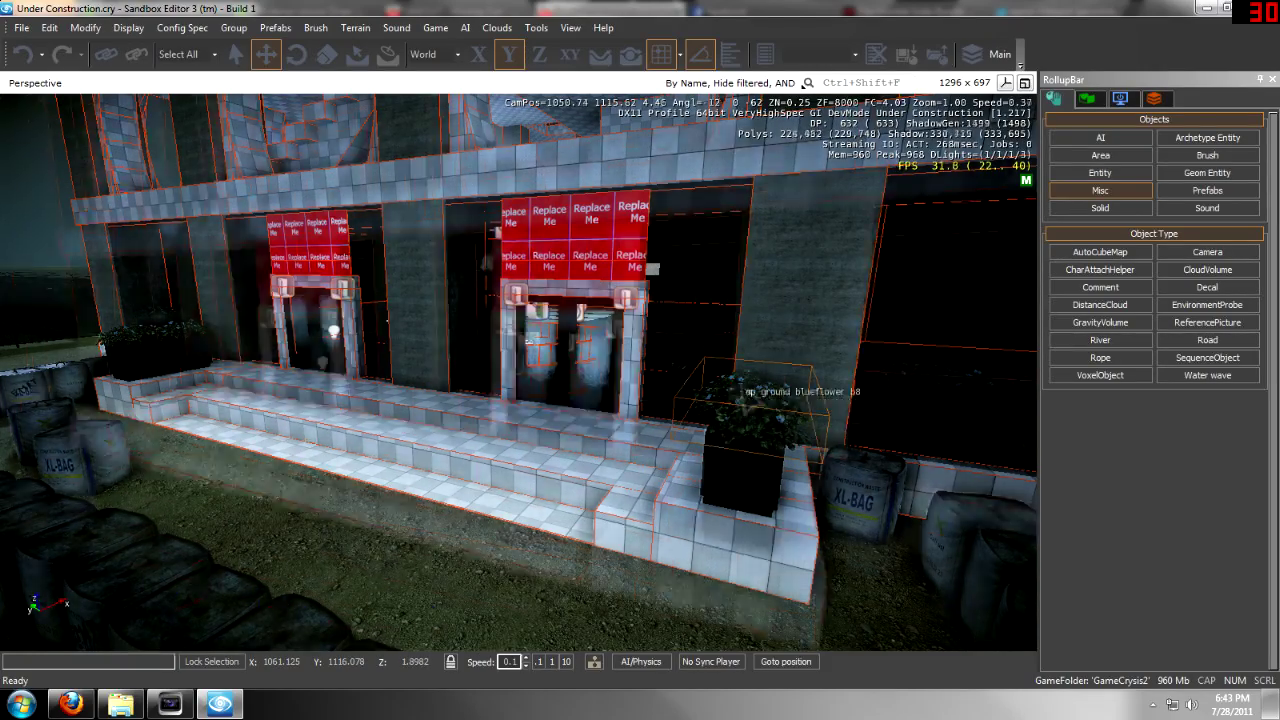
{"action": "key", "text": "w"}
{"action": "right_click_drag", "start_coordinate": [738, 396], "coordinate": [738, 396]}
{"action": "key", "text": "w"}
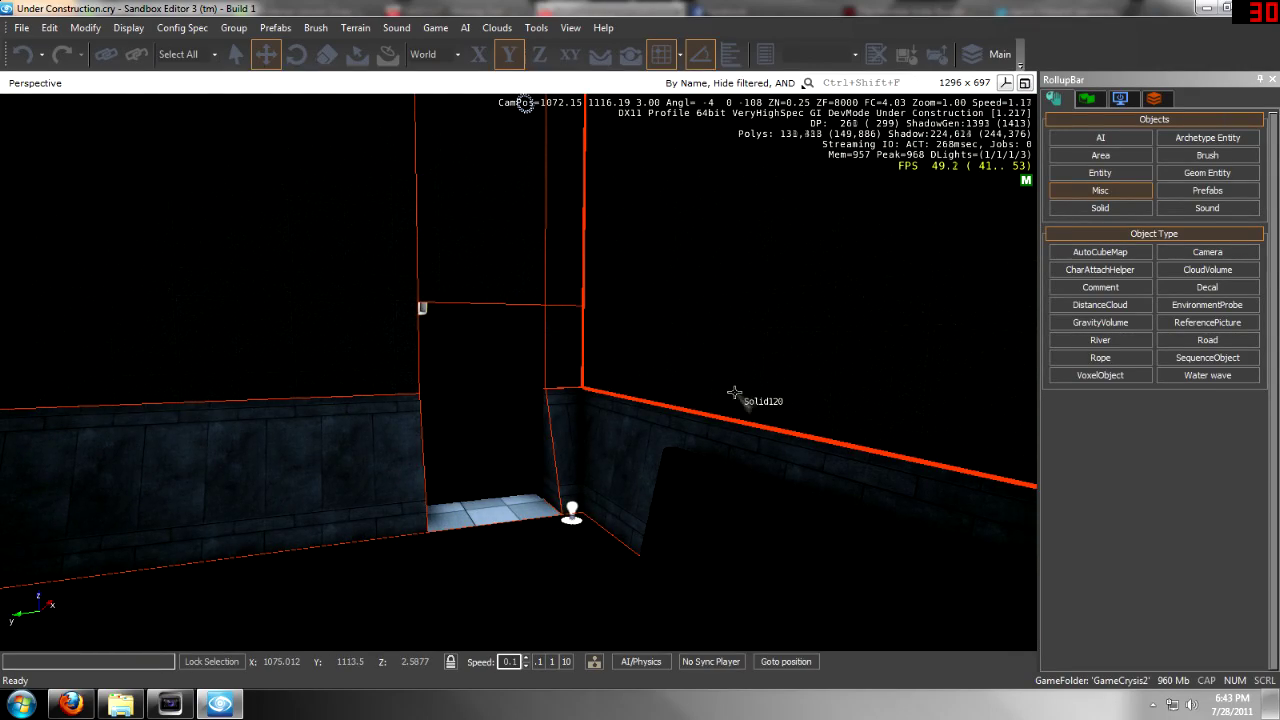
- Try the level in game mode inside the building, return to editing and disable the sound
{"action": "key", "text": "ctrl+g"}
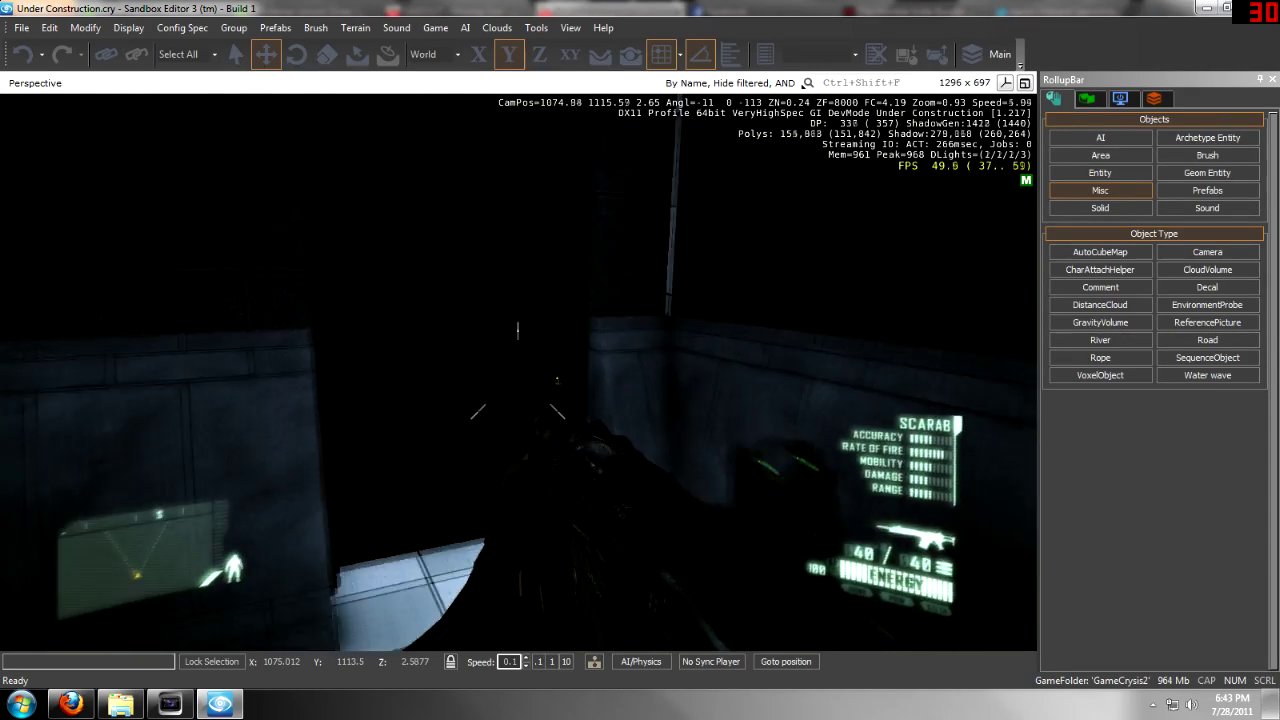
{"action": "key", "text": "Escape"}
{"action": "left_click", "coordinate": [396, 27]}
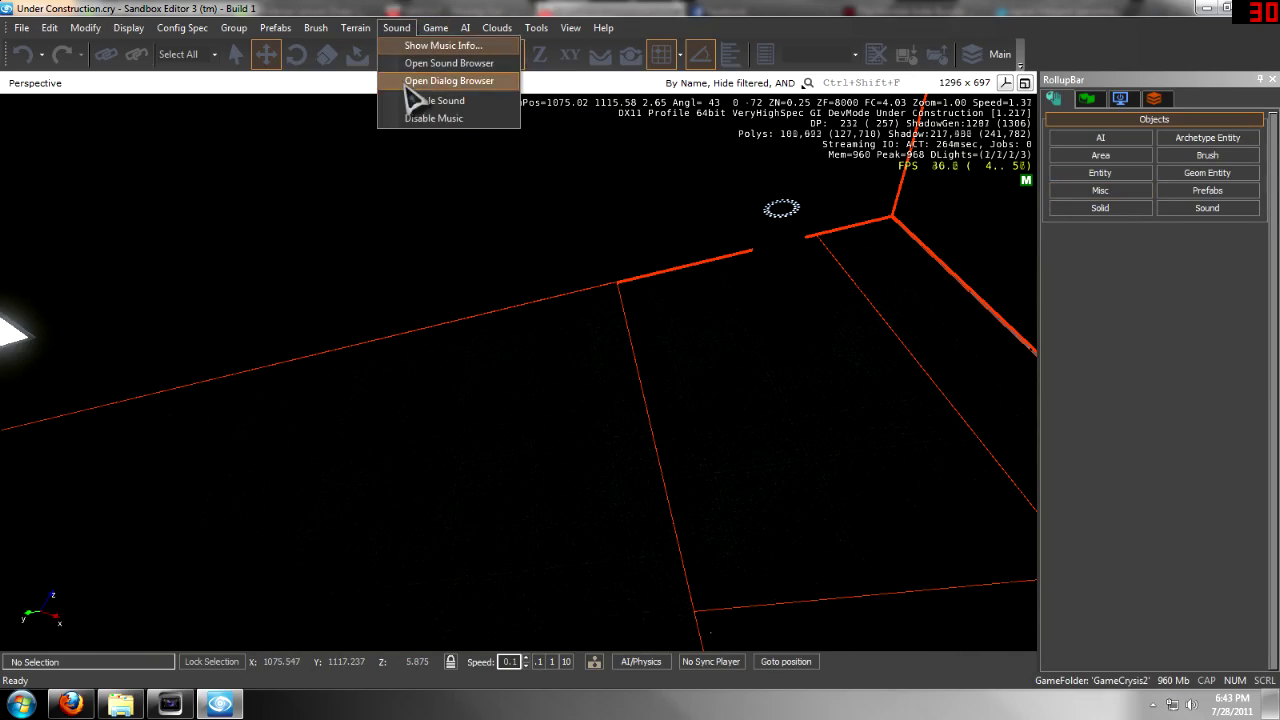
{"action": "left_click", "coordinate": [434, 100]}
- Walk through the hallway and restroom in game mode to check how the lights react, then return to editing
{"action": "key", "text": "ctrl+g"}
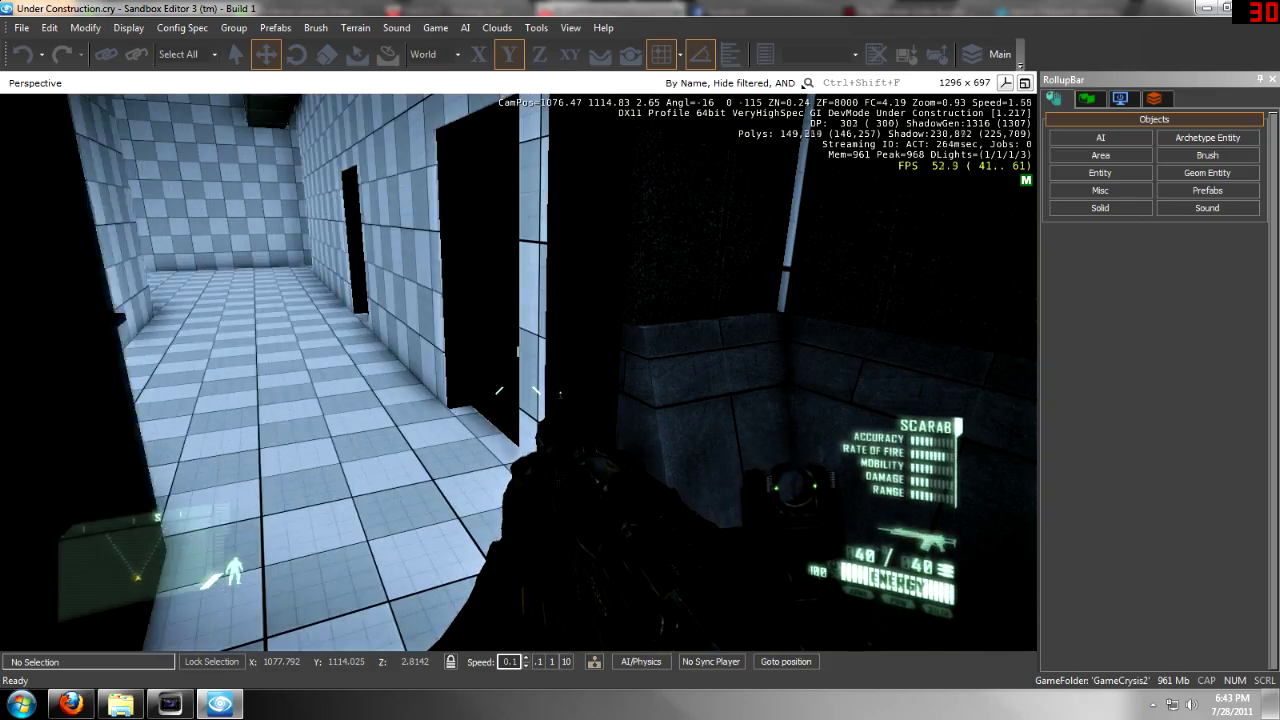
{"action": "key", "text": "w"}
{"action": "key", "text": "w"}
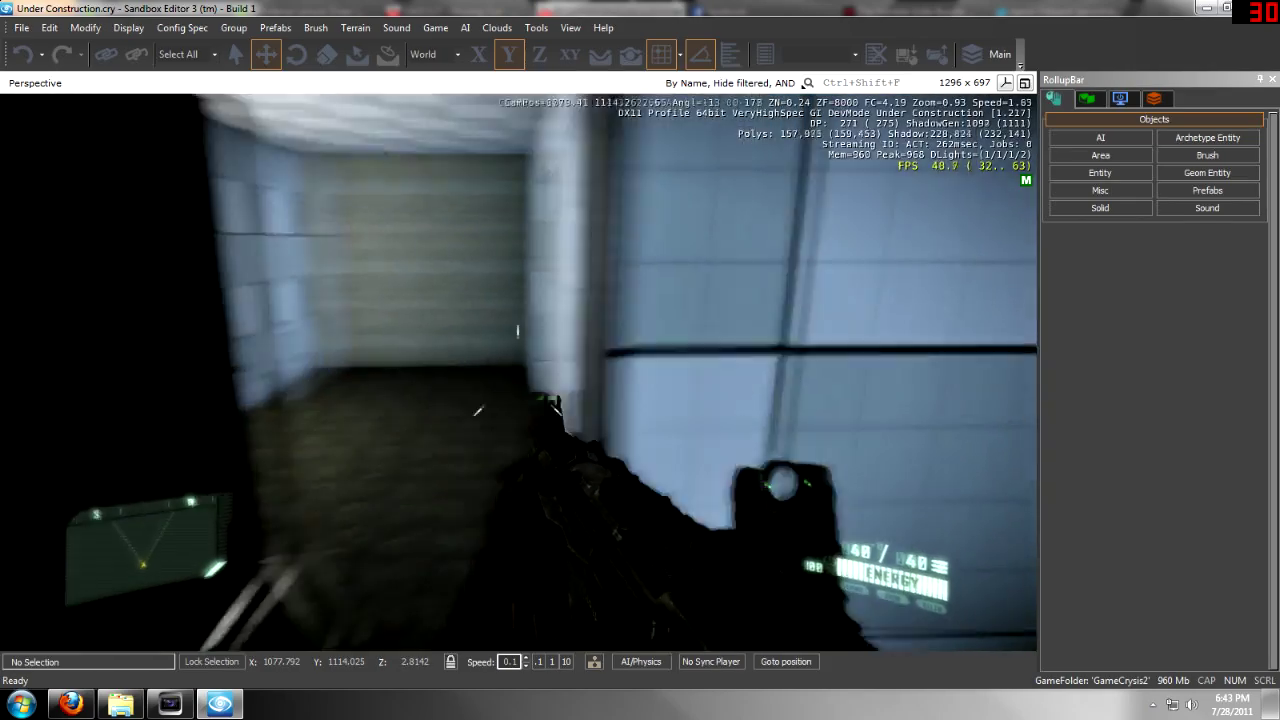
{"action": "key", "text": "a"}
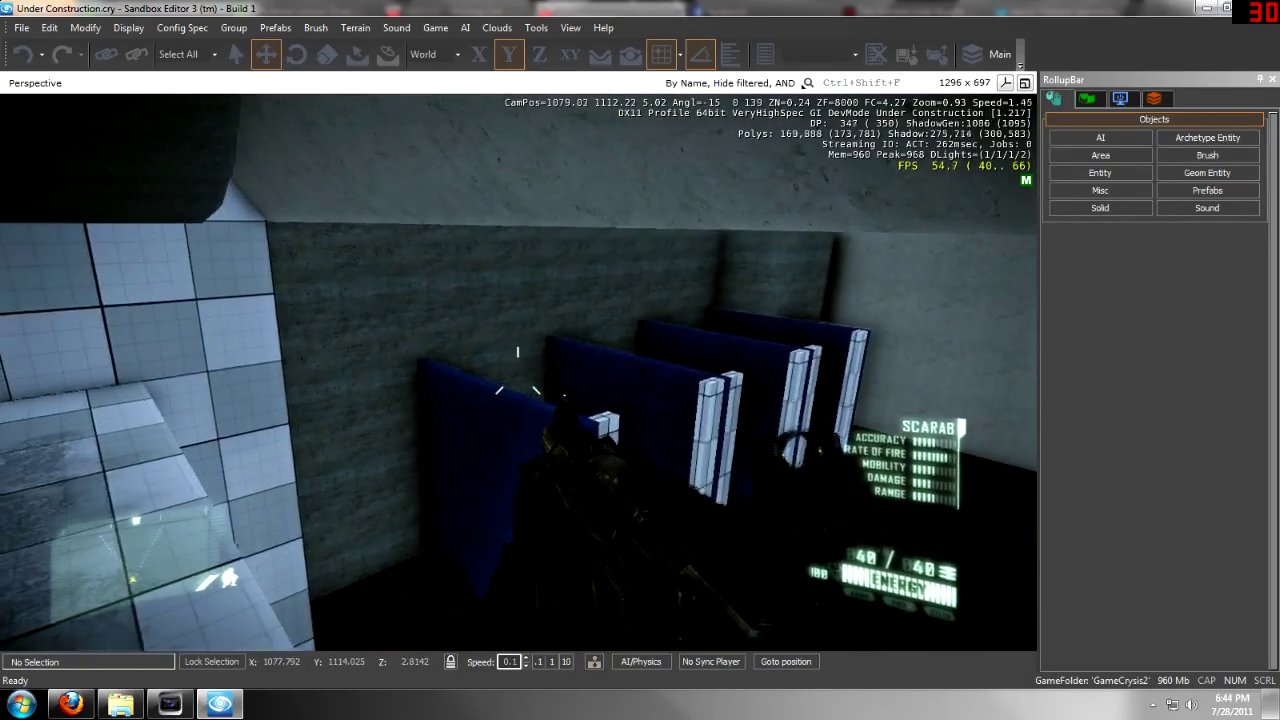
{"action": "key", "text": "w"}
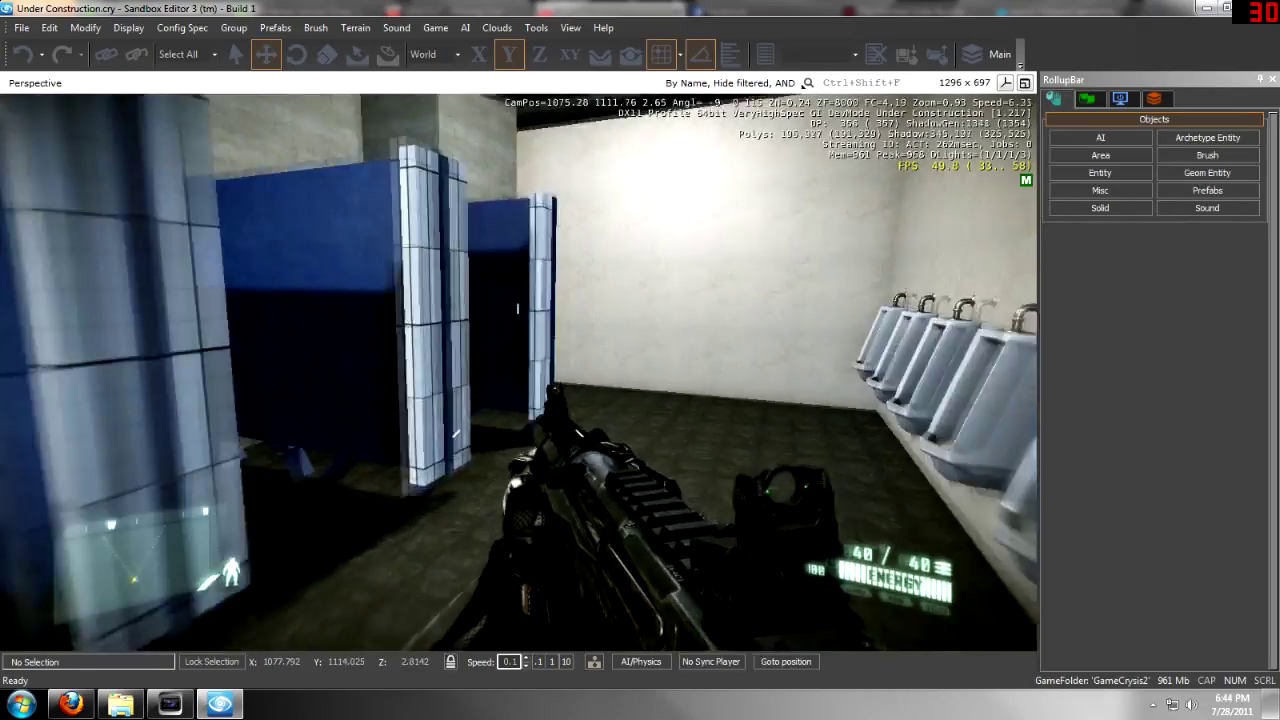
{"action": "key", "text": "w"}
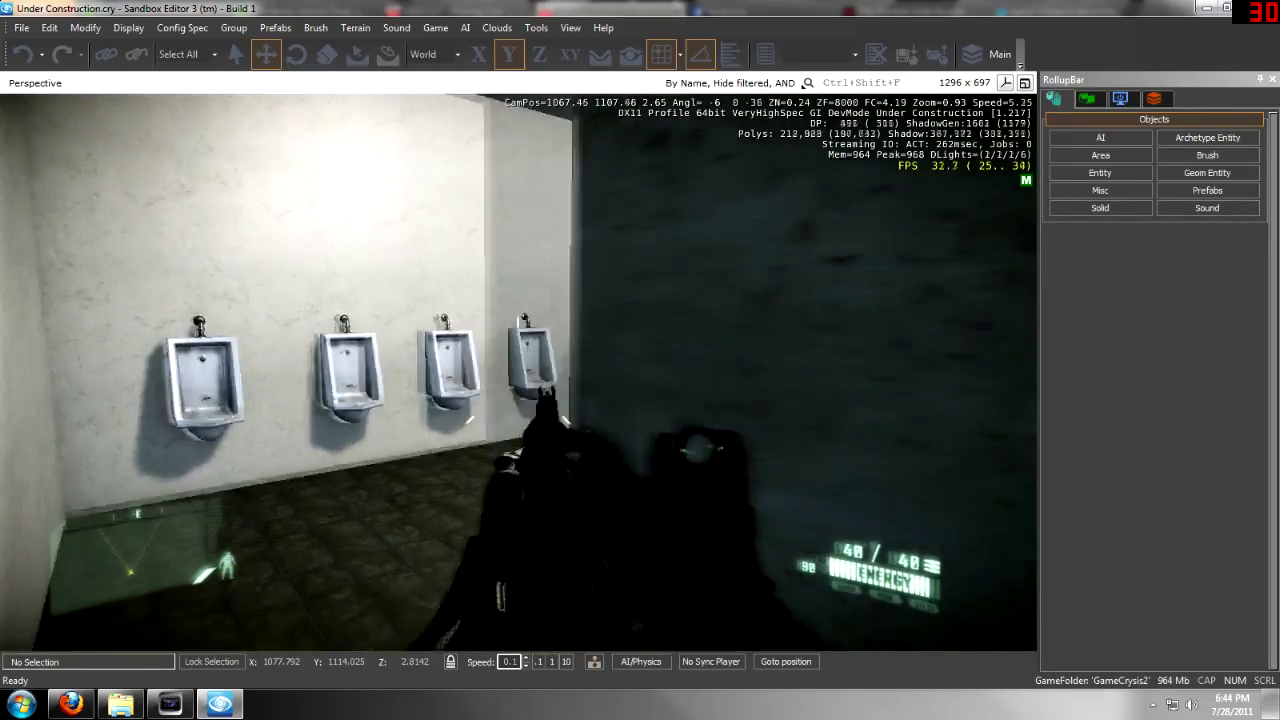
{"action": "key", "text": "w"}
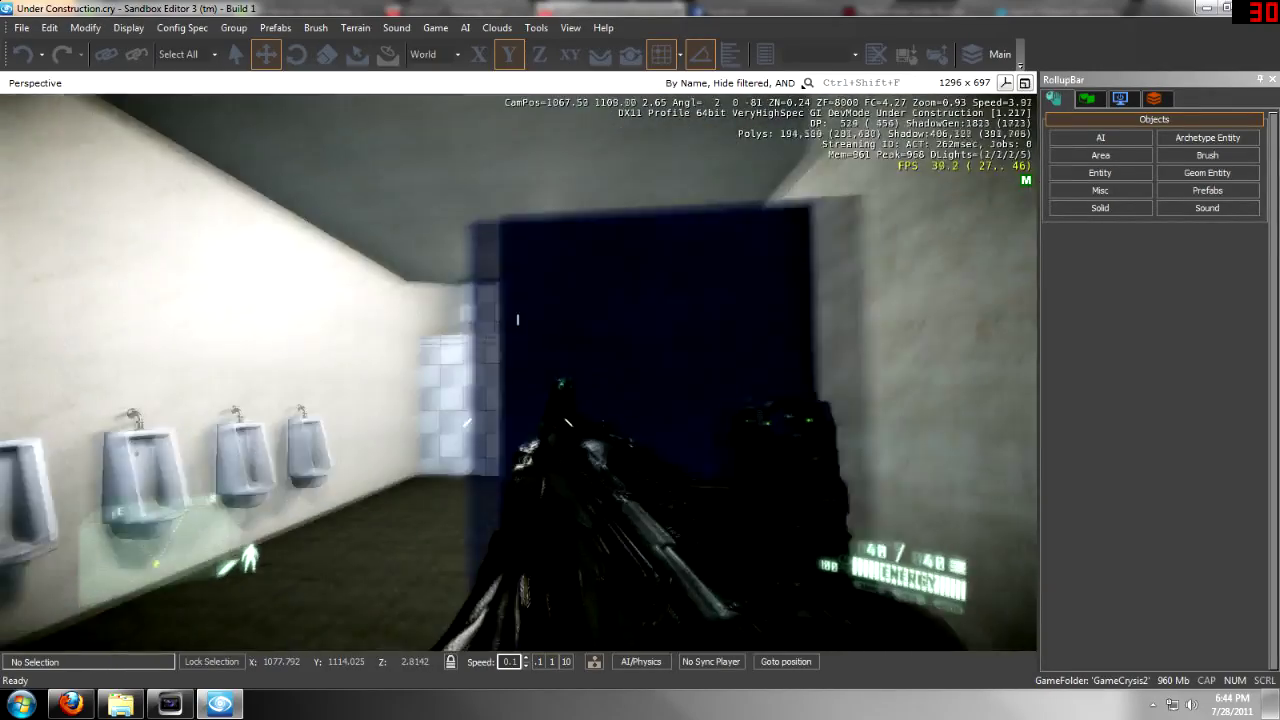
{"action": "key", "text": "Escape"}
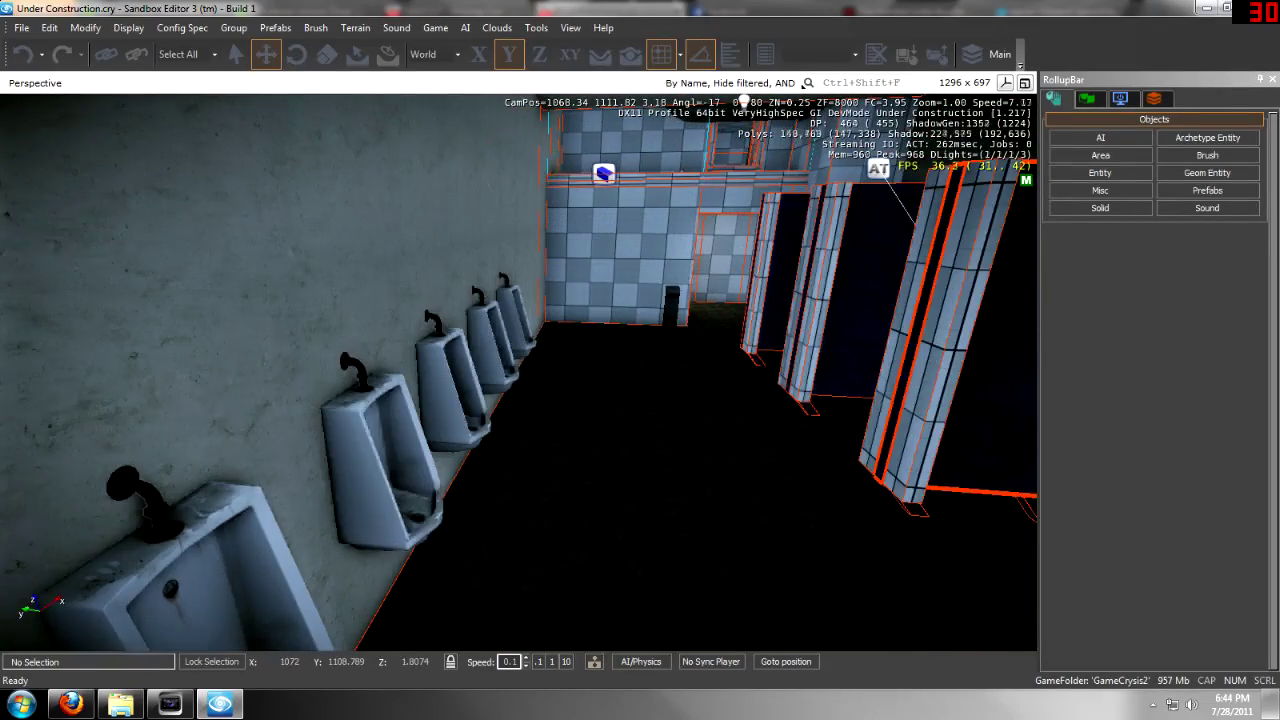
- Examine how AreaTrigger1 and its 0.5-second Time:Delay connect to Light21 and Light22 in the main flow graph
{"action": "left_click_drag", "start_coordinate": [1279, 10], "coordinate": [561, 44]}
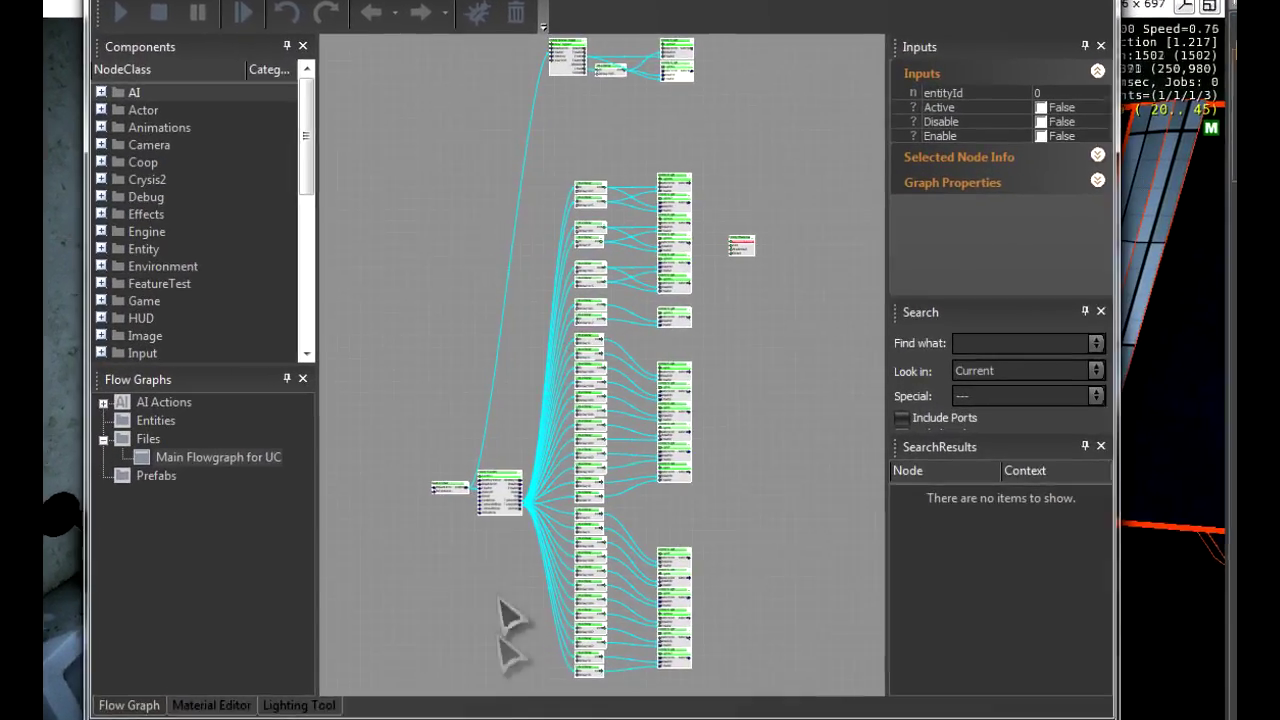
{"action": "left_click_drag", "start_coordinate": [536, 144], "coordinate": [800, 716]}
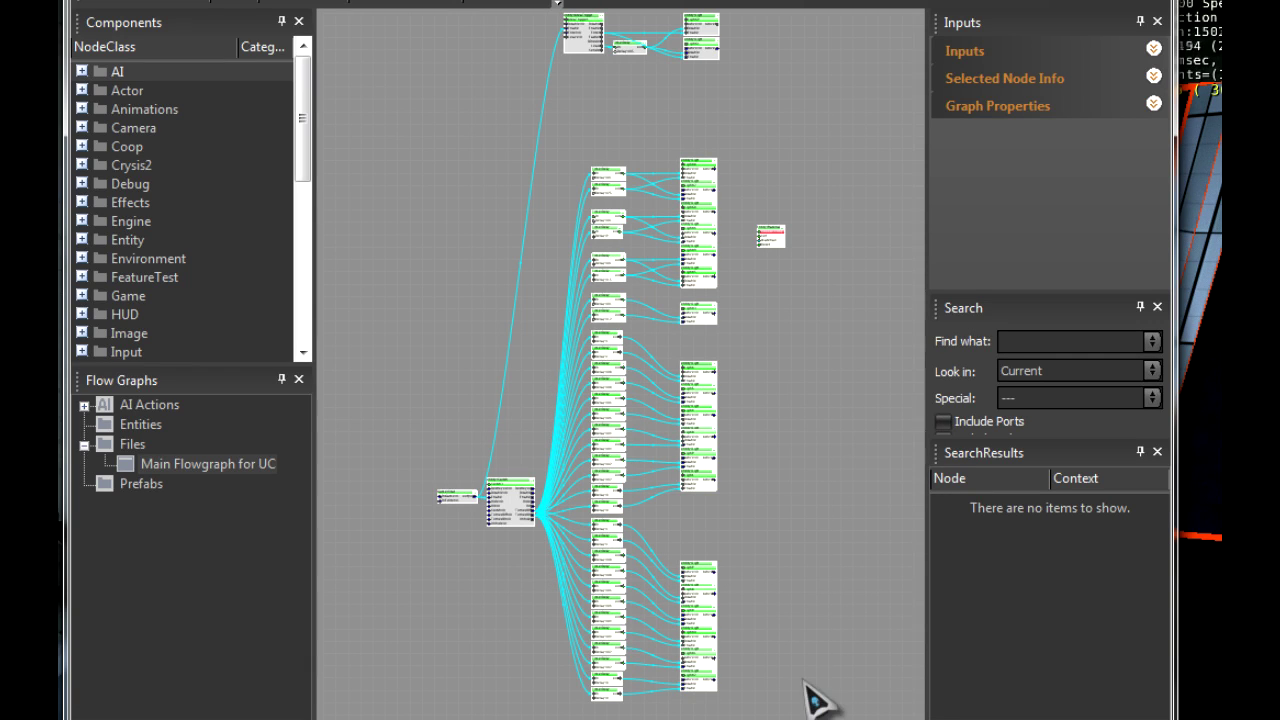
{"action": "scroll", "coordinate": [766, 60], "scroll_direction": "up", "scroll_amount": 3}
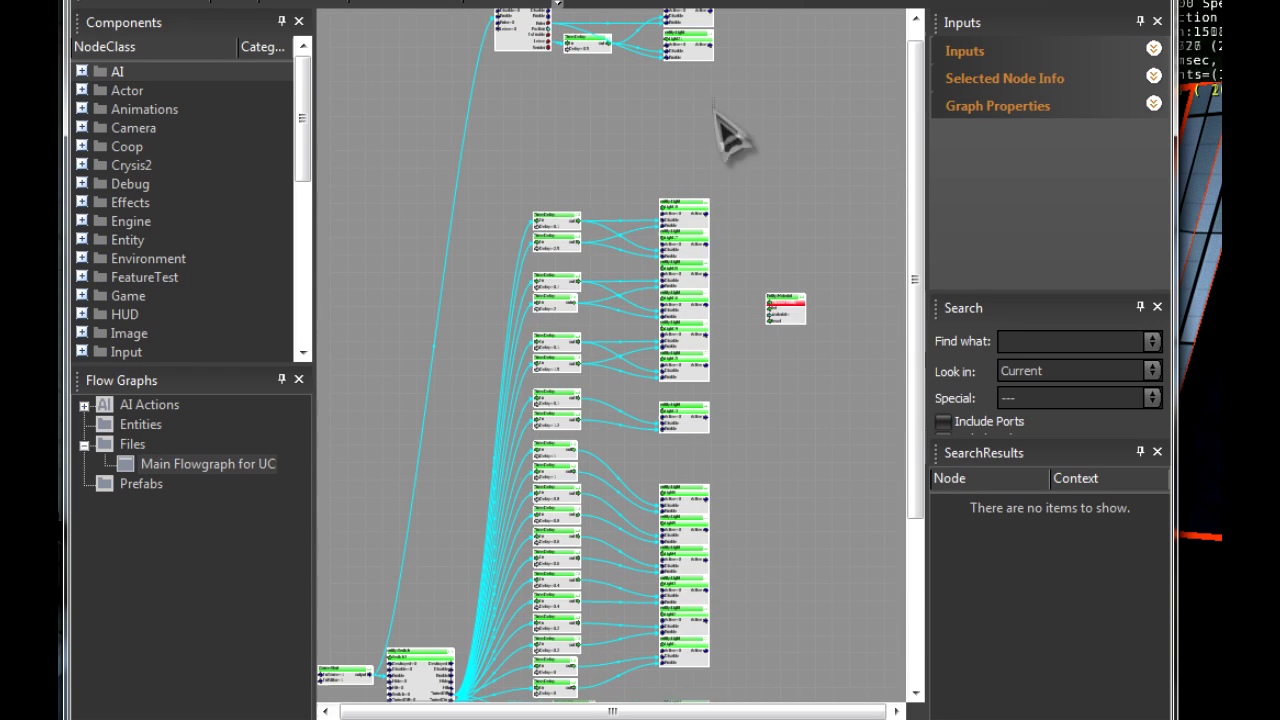
{"action": "scroll", "coordinate": [757, 163], "scroll_direction": "up", "scroll_amount": 5}
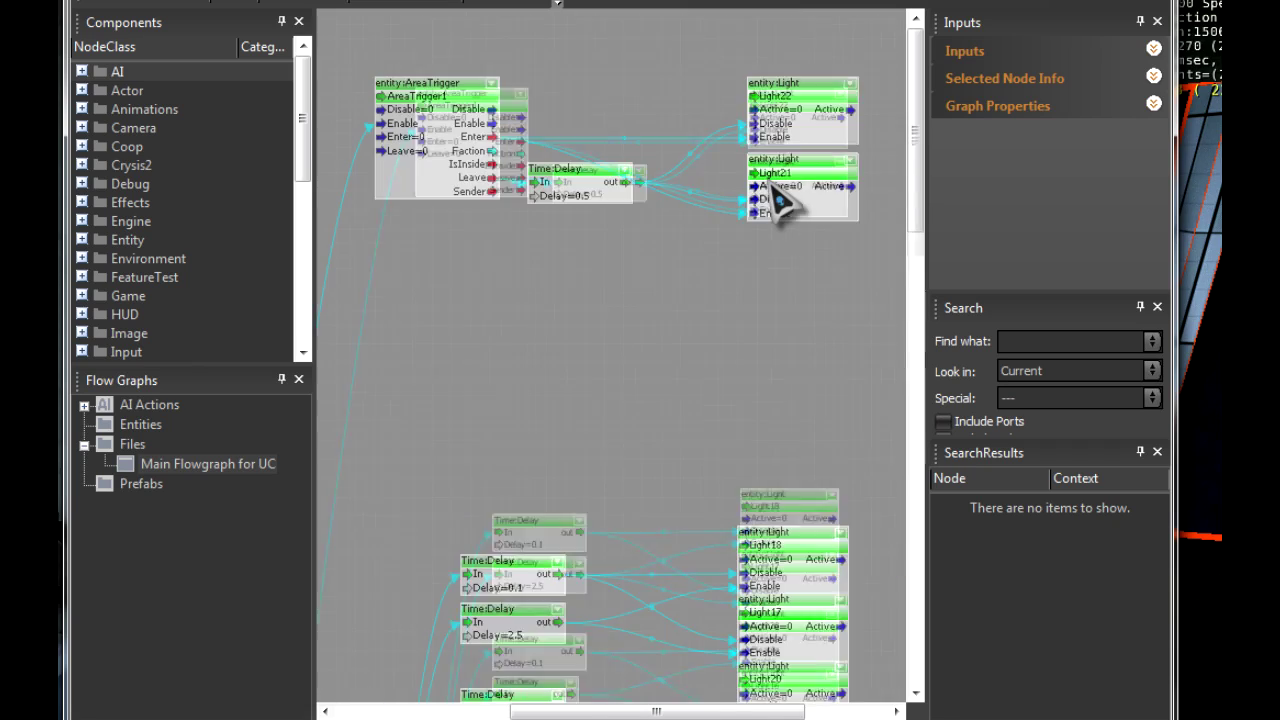
{"action": "scroll", "coordinate": [571, 223], "scroll_direction": "up", "scroll_amount": 4}
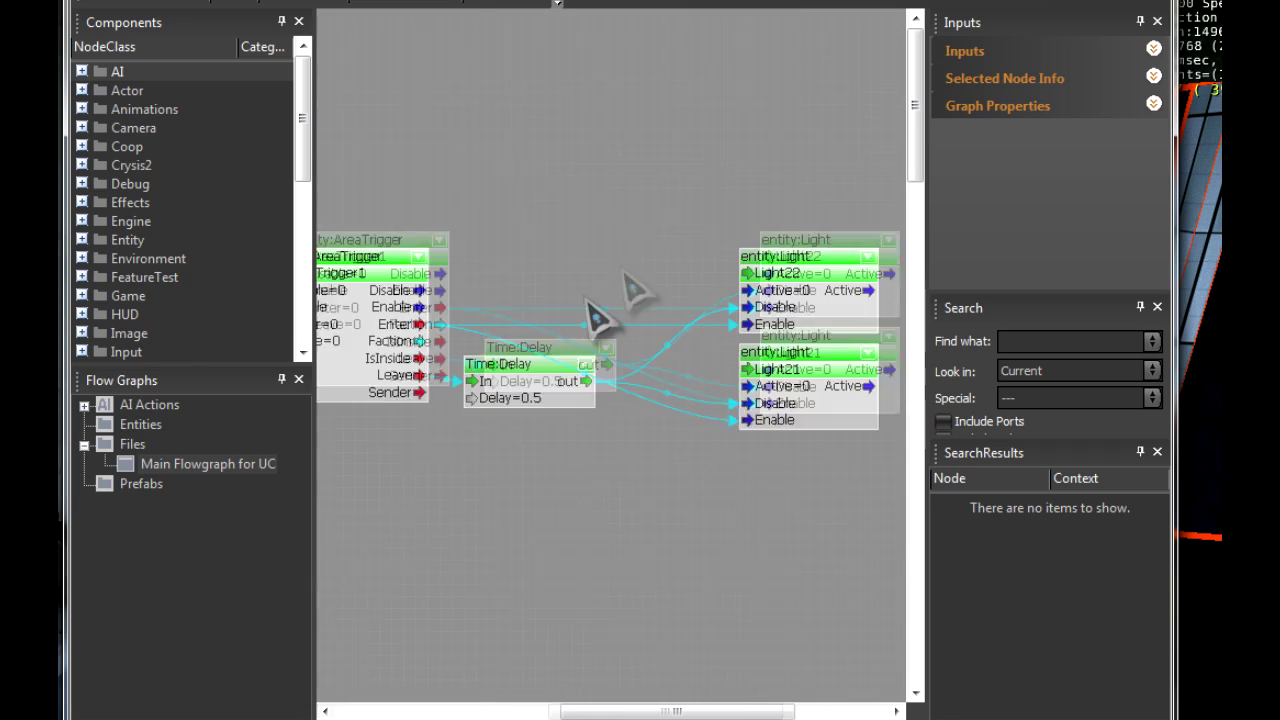
{"action": "scroll", "coordinate": [640, 280], "scroll_direction": "down", "scroll_amount": 2}
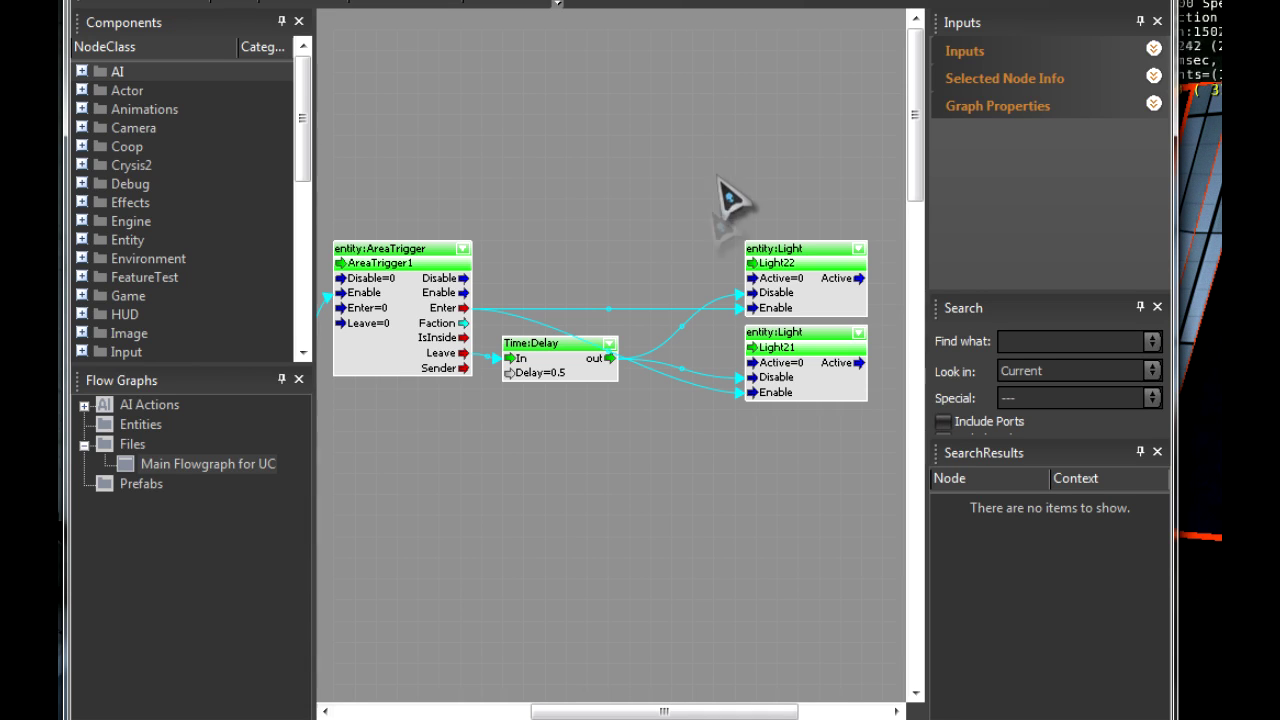
- Examine the flow graph's Switch node and its connections through the Time:Delay nodes to the Light entities
{"action": "scroll", "coordinate": [743, 194], "scroll_direction": "down", "scroll_amount": 3}
{"action": "middle_click_drag", "start_coordinate": [490, 440], "coordinate": [722, 82]}
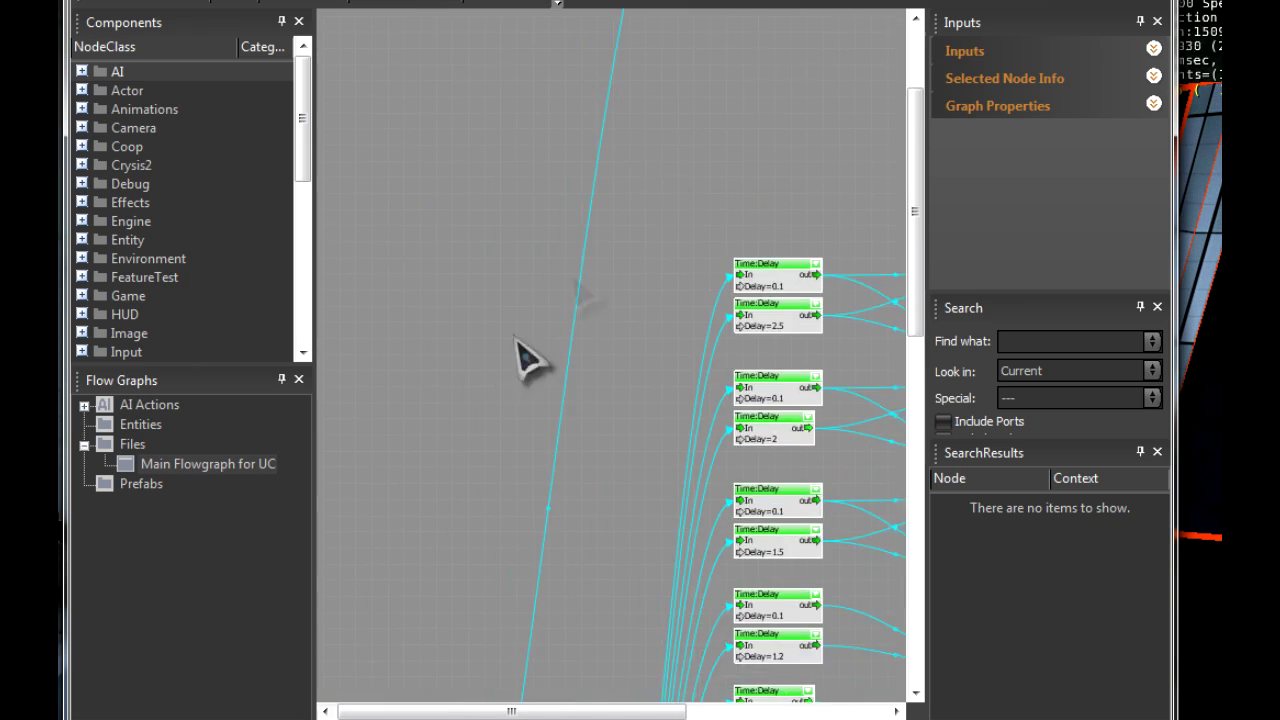
{"action": "middle_click_drag", "start_coordinate": [505, 362], "coordinate": [628, 44]}
{"action": "middle_click_drag", "start_coordinate": [534, 610], "coordinate": [772, 2]}
{"action": "scroll", "coordinate": [680, 250], "scroll_direction": "down", "scroll_amount": 1}
{"action": "middle_click_drag", "start_coordinate": [688, 124], "coordinate": [317, 396]}
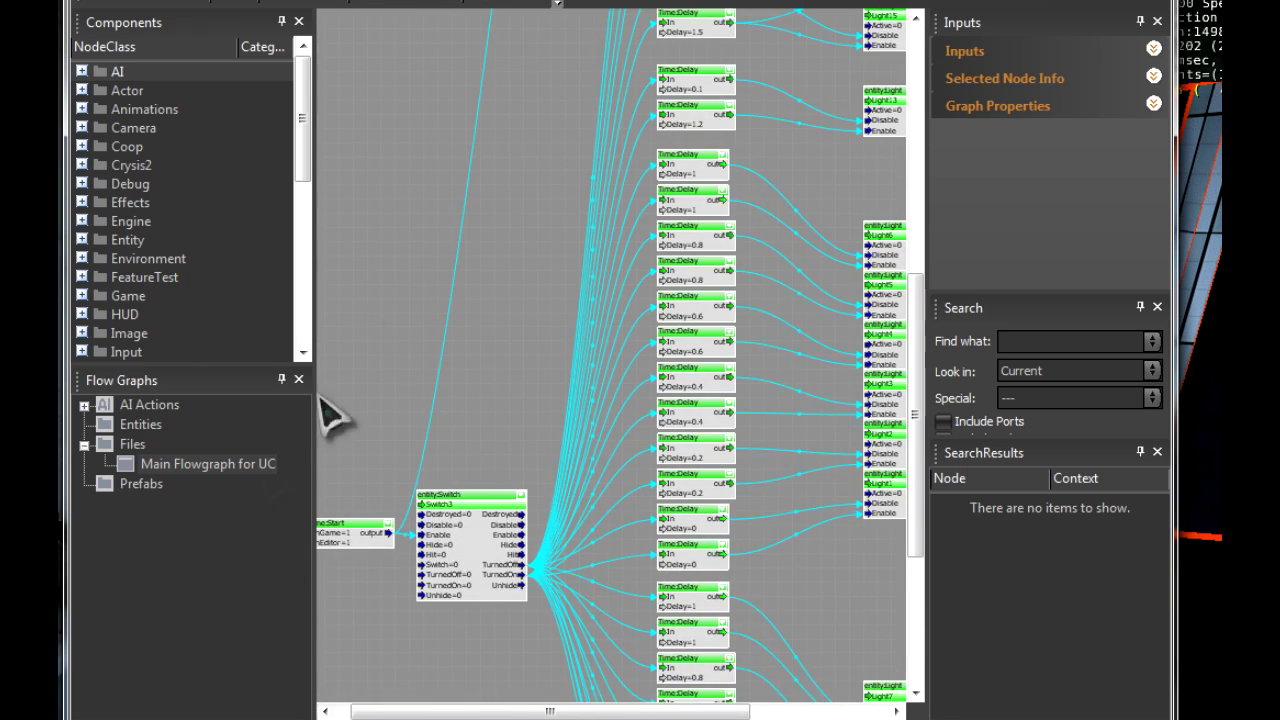
{"action": "middle_click_drag", "start_coordinate": [538, 230], "coordinate": [316, 715]}
{"action": "middle_click_drag", "start_coordinate": [505, 266], "coordinate": [531, 408]}
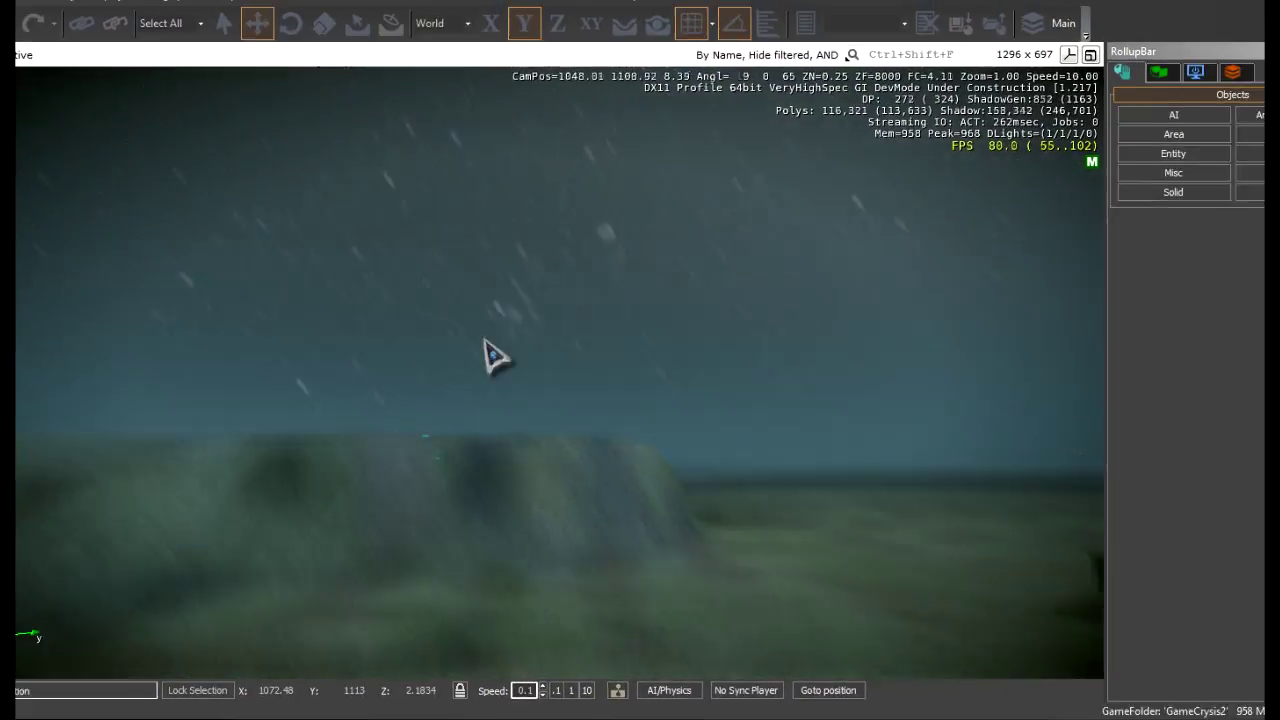
- Draw a closed four-point area Shape on the open terrain away from the building, starting at X 1160, Y 1128
{"action": "mouse_move", "coordinate": [485, 340]}
{"action": "right_mouse_down"}
{"action": "mouse_move", "coordinate": [443, 343]}
{"action": "mouse_move", "coordinate": [474, 349]}
{"action": "right_mouse_up"}
{"action": "key", "text": "w"}
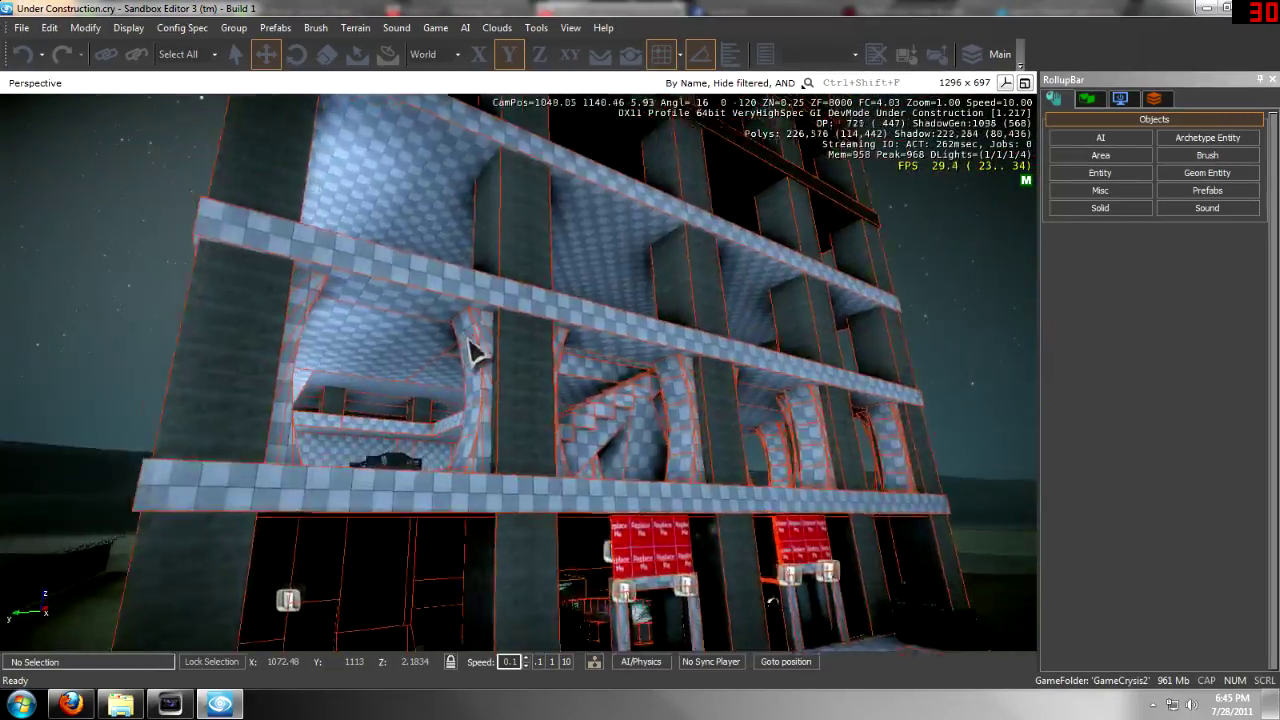
{"action": "key", "text": "w"}
{"action": "key", "text": "w"}
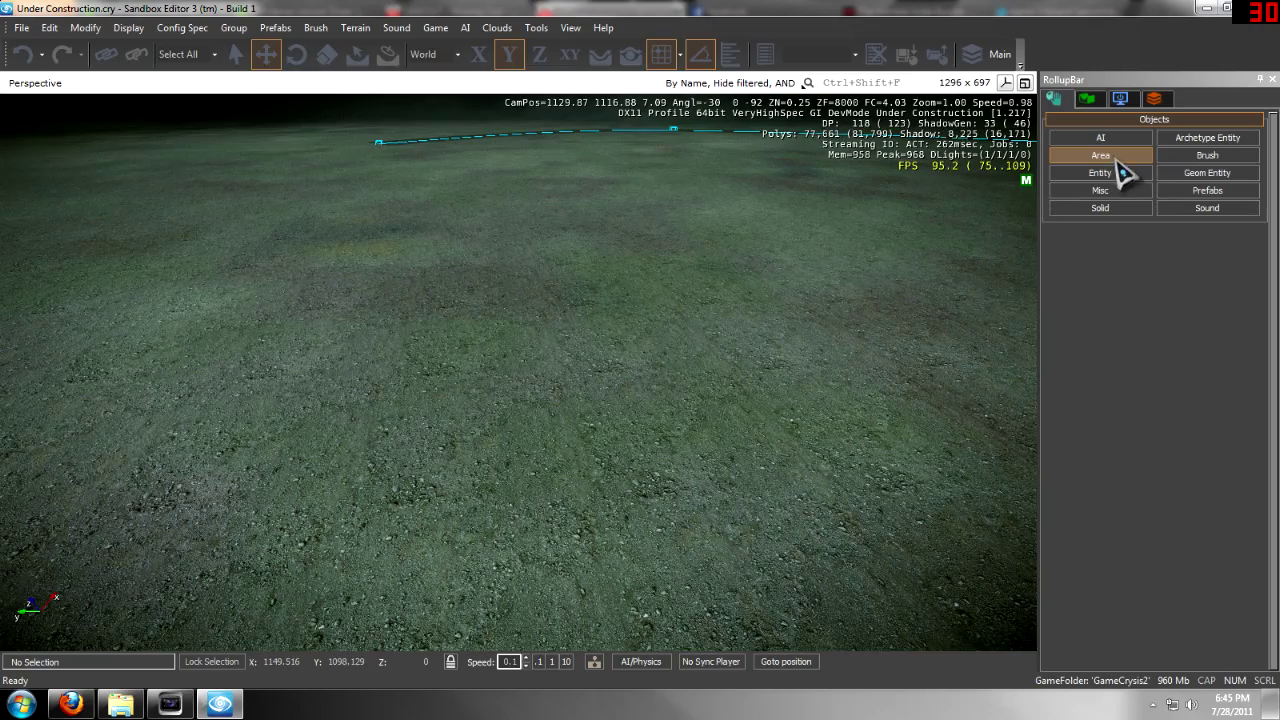
{"action": "left_click", "coordinate": [1115, 157]}
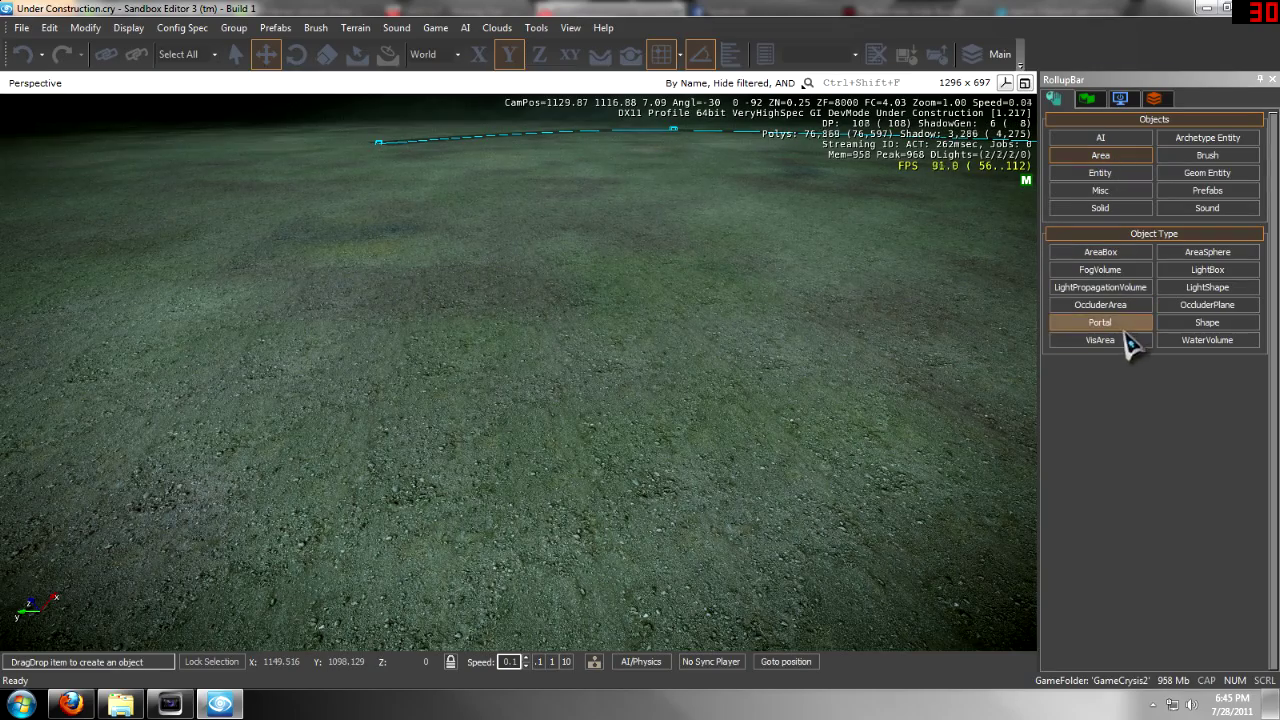
{"action": "left_click", "coordinate": [1164, 322]}
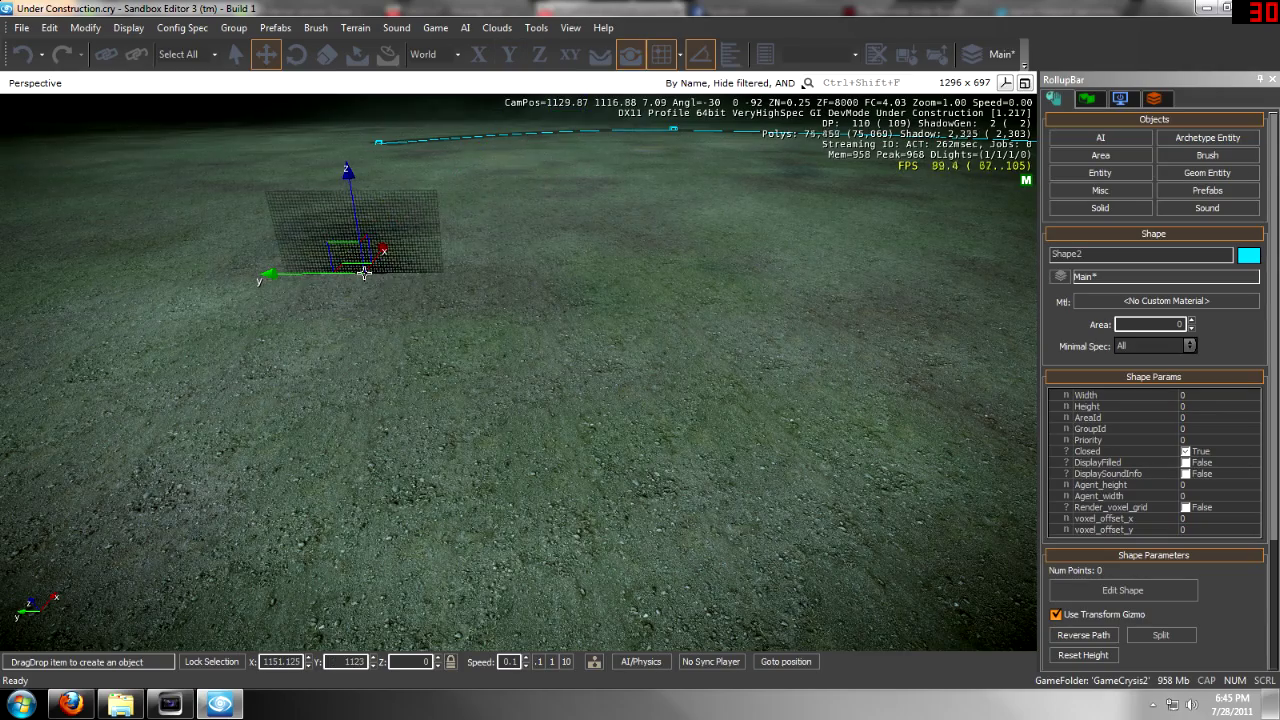
{"action": "left_click", "coordinate": [687, 163]}
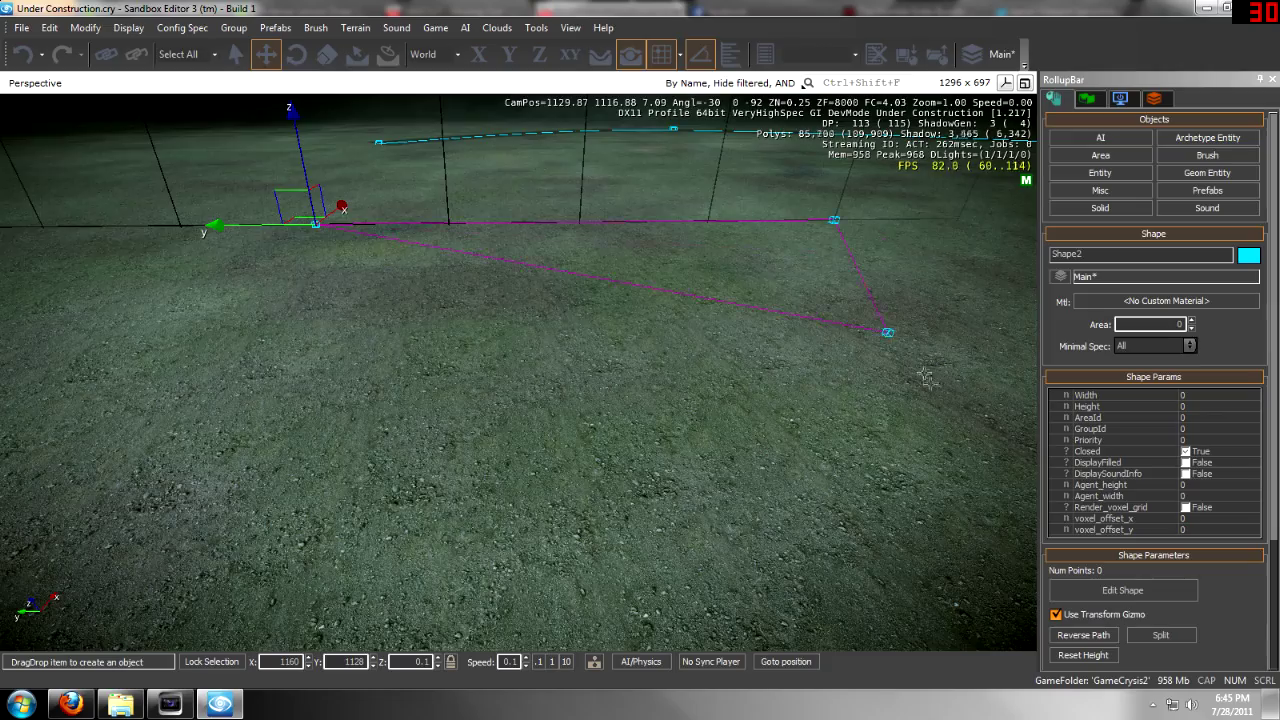
{"action": "key", "text": "s"}
{"action": "right_click_drag", "start_coordinate": [940, 390], "coordinate": [829, 323]}
{"action": "left_click", "coordinate": [809, 314]}
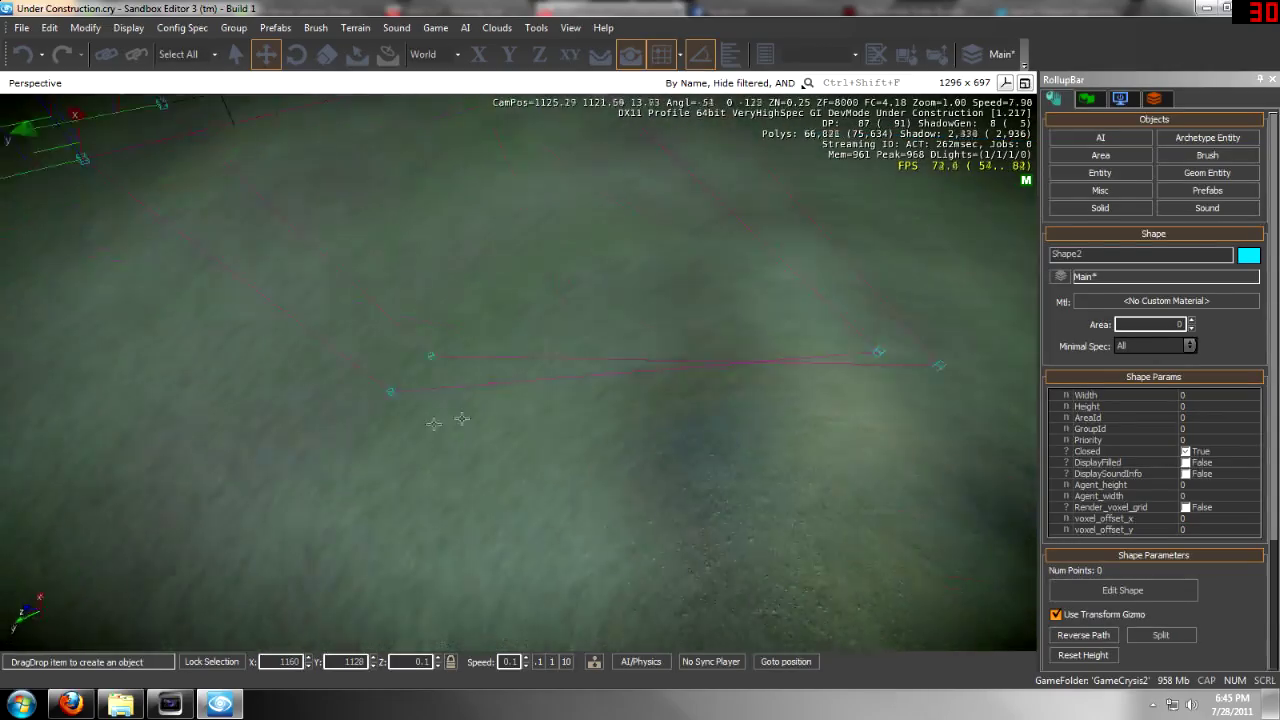
{"action": "right_click_drag", "start_coordinate": [461, 419], "coordinate": [510, 356]}
{"action": "double_click", "coordinate": [484, 387]}
{"action": "key", "text": "d"}
{"action": "key", "text": "s"}
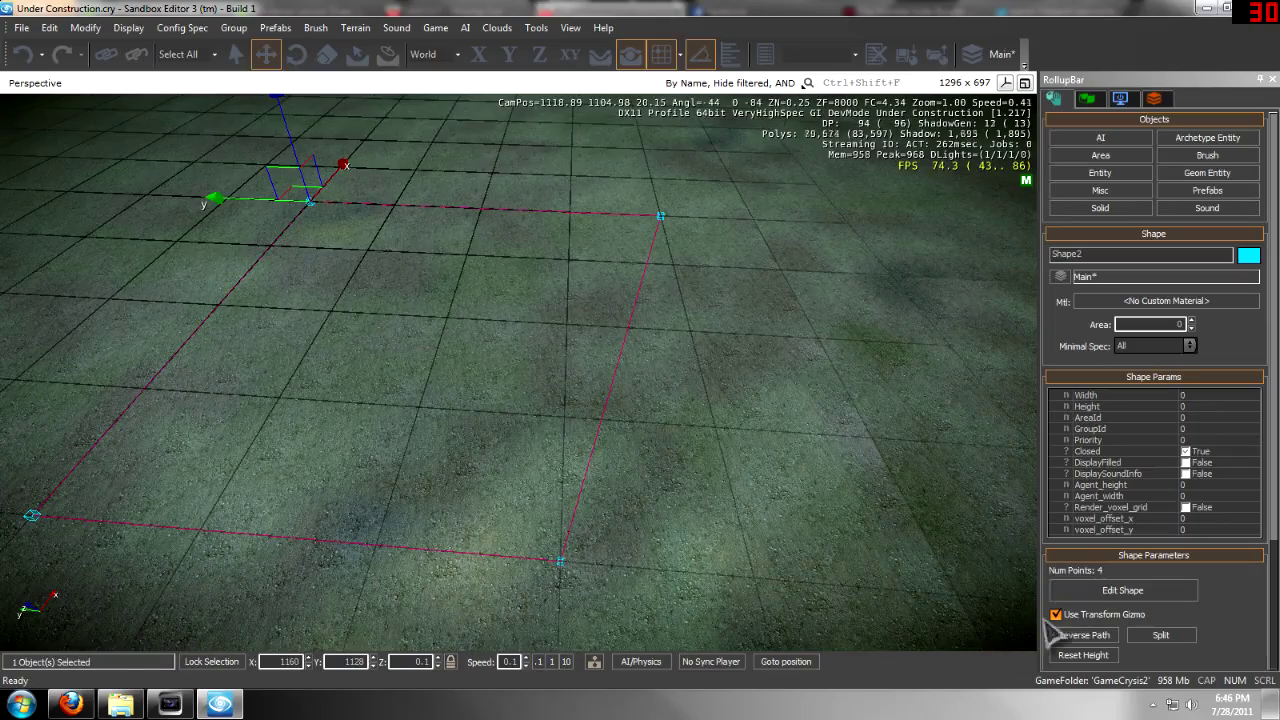
- Edit the shape's points by moving the corner nearest the camera outward along the Y axis
{"action": "left_click", "coordinate": [1100, 591]}
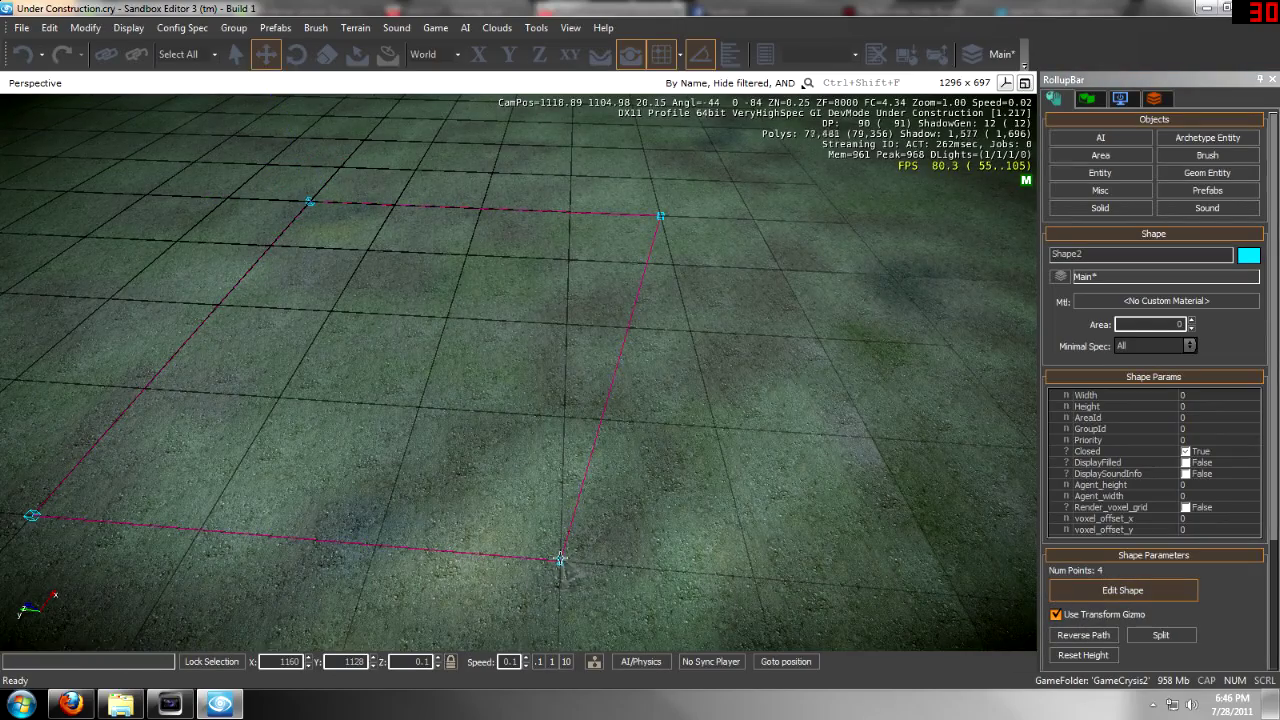
{"action": "left_click_drag", "start_coordinate": [656, 567], "coordinate": [695, 572]}
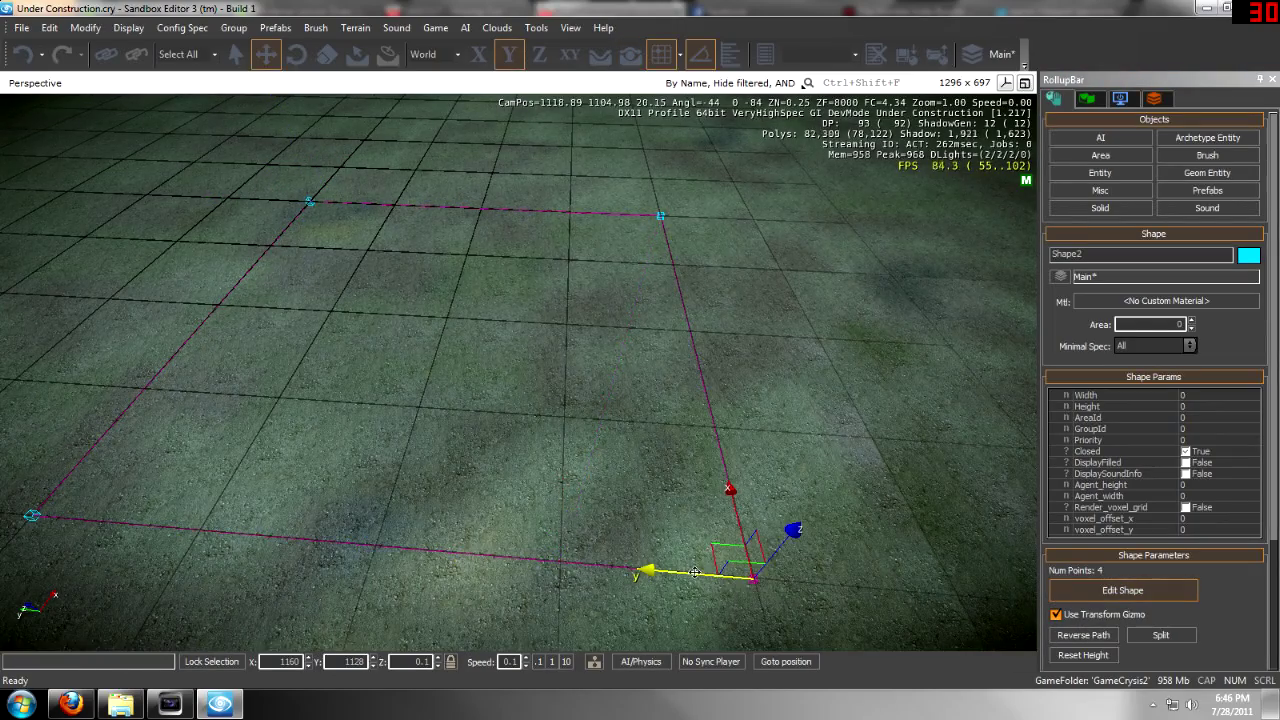
{"action": "key", "text": "w"}
{"action": "key", "text": "a"}
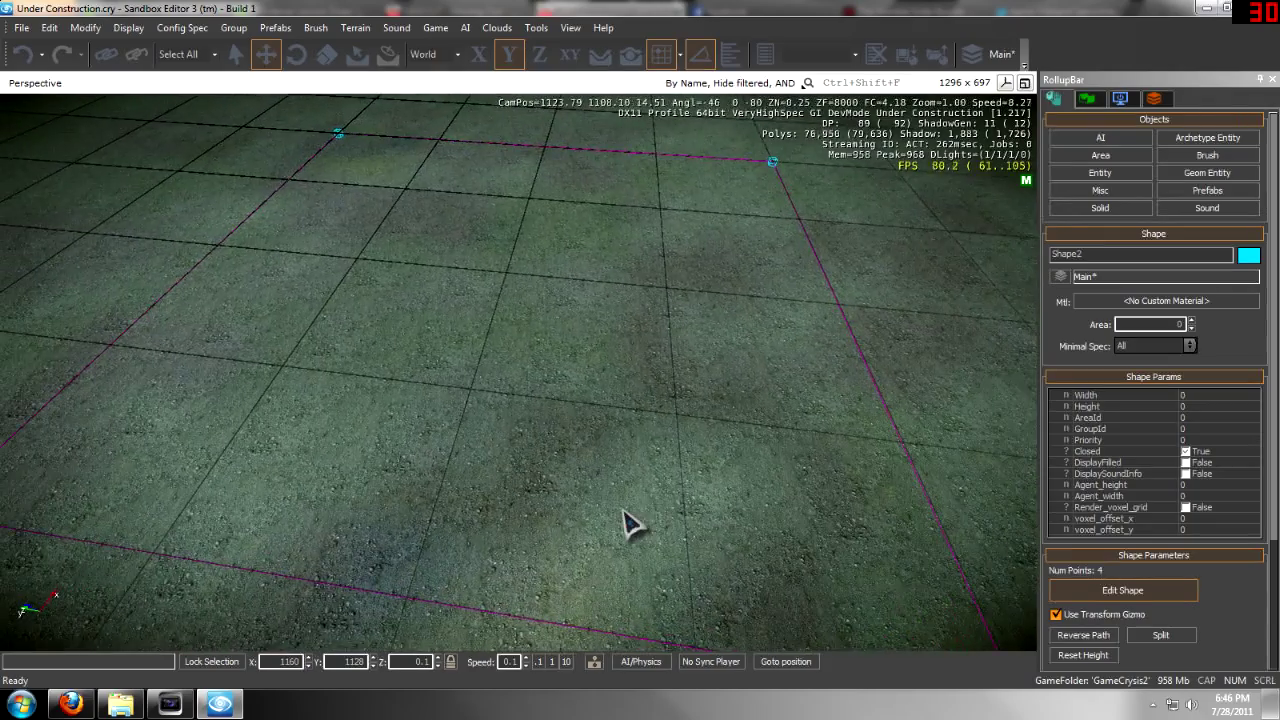
{"action": "key", "text": "Escape"}
- Reselect the area shape and set its height to 16
{"action": "key", "text": "w"}
{"action": "right_click_drag", "start_coordinate": [775, 341], "coordinate": [780, 385]}
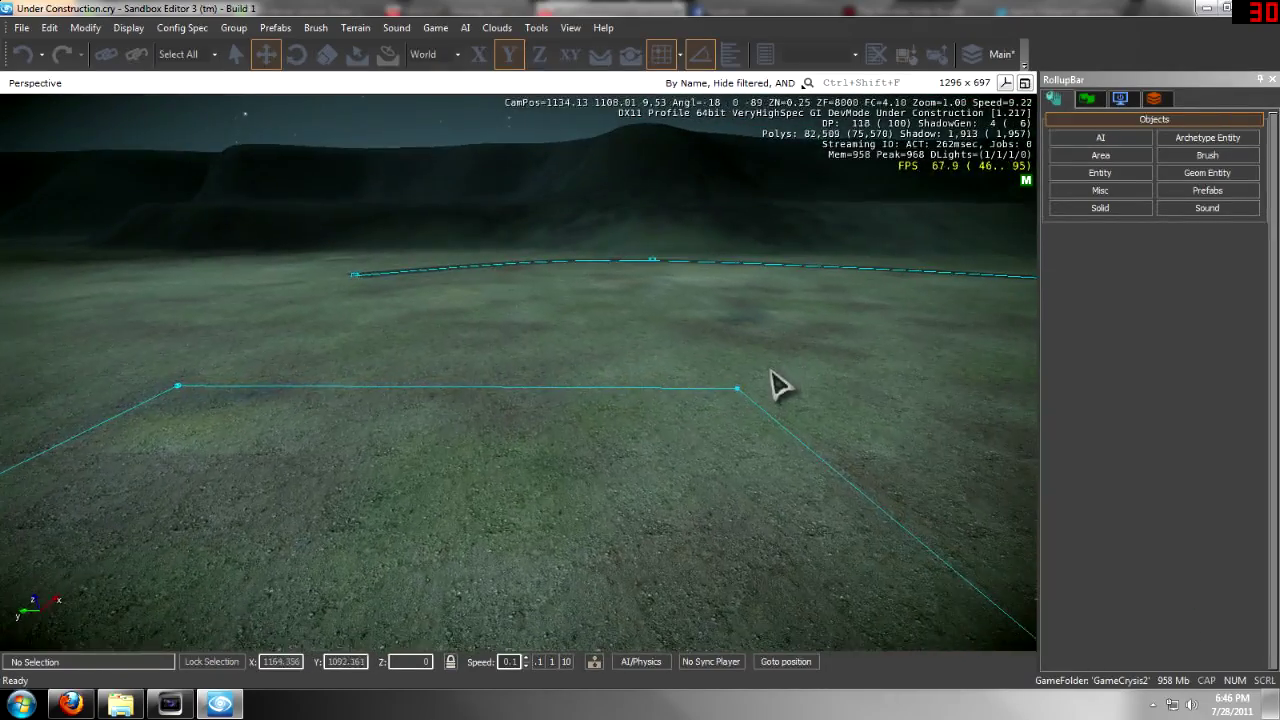
{"action": "left_click", "coordinate": [755, 401]}
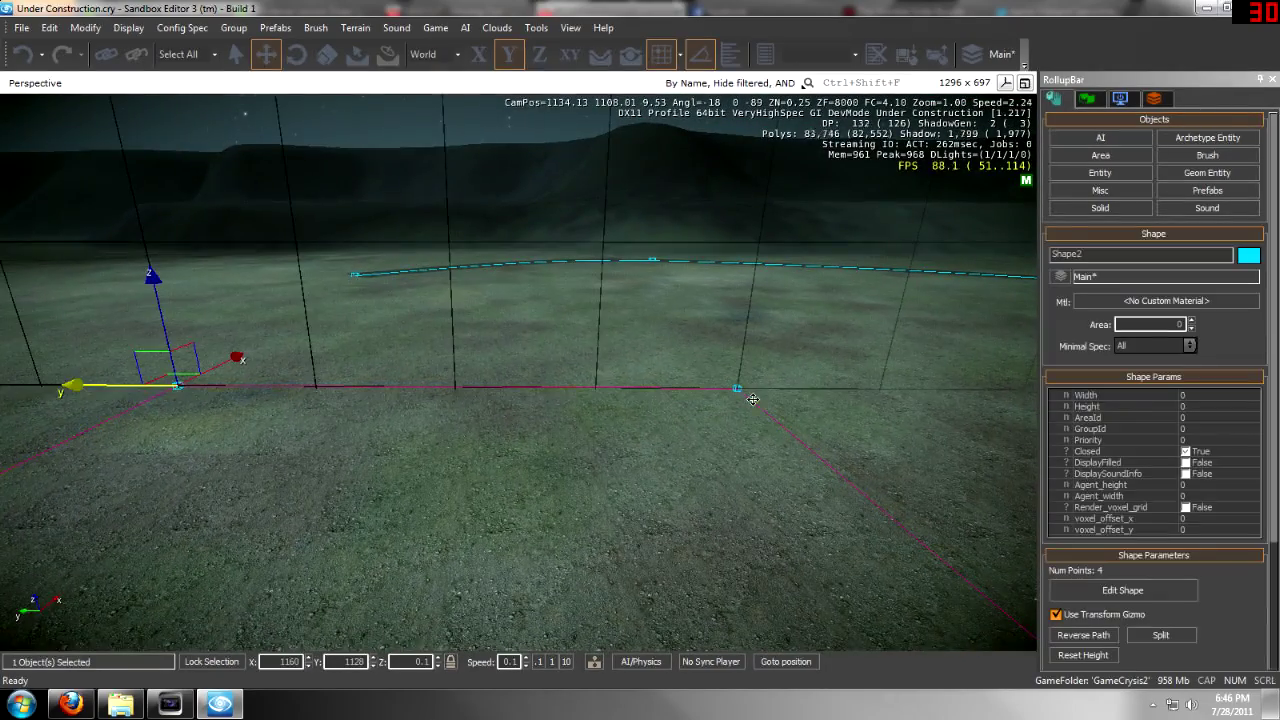
{"action": "left_click", "coordinate": [1228, 409]}
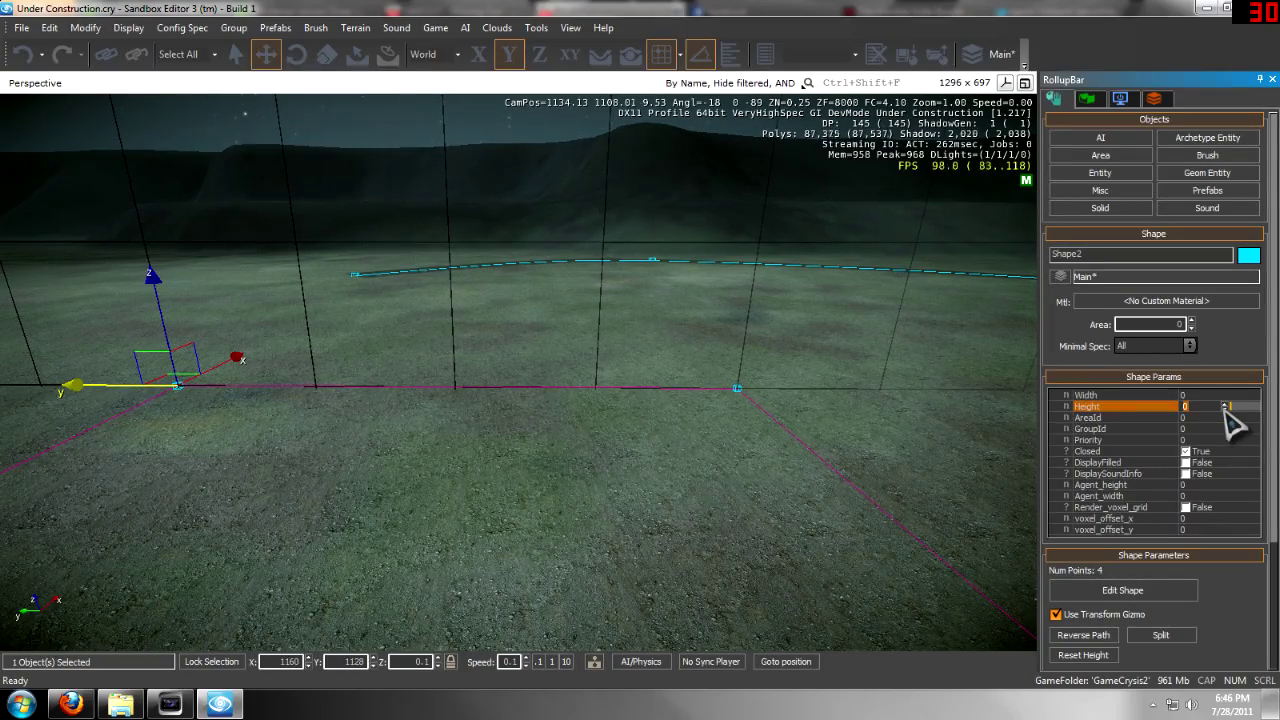
- Turn off grid snapping and lower the shape along the Z axis to about -0.14, slightly below the ground
{"action": "right_click_drag", "start_coordinate": [529, 348], "coordinate": [527, 341]}
{"action": "key", "text": "s"}
{"action": "key", "text": "s"}
{"action": "key", "text": "d"}
{"action": "key", "text": "w"}
{"action": "key", "text": "a"}
{"action": "left_click", "coordinate": [660, 66]}
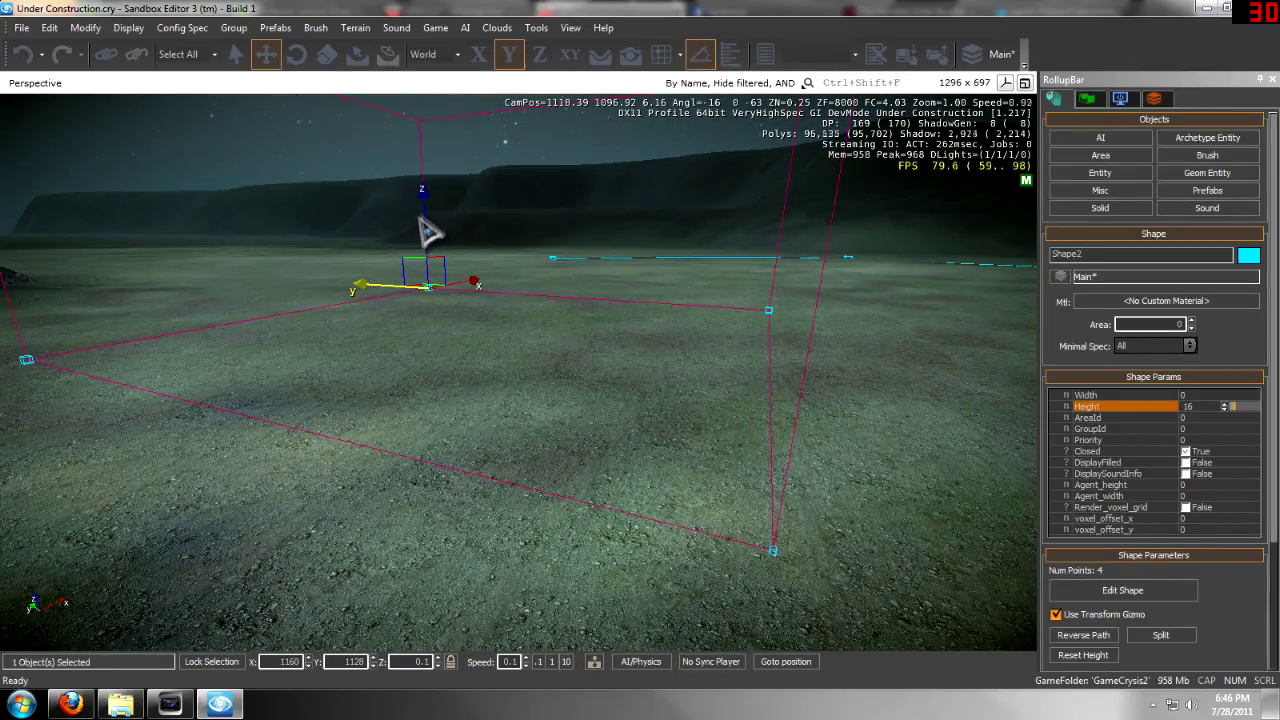
{"action": "left_click_drag", "start_coordinate": [424, 211], "coordinate": [432, 217]}
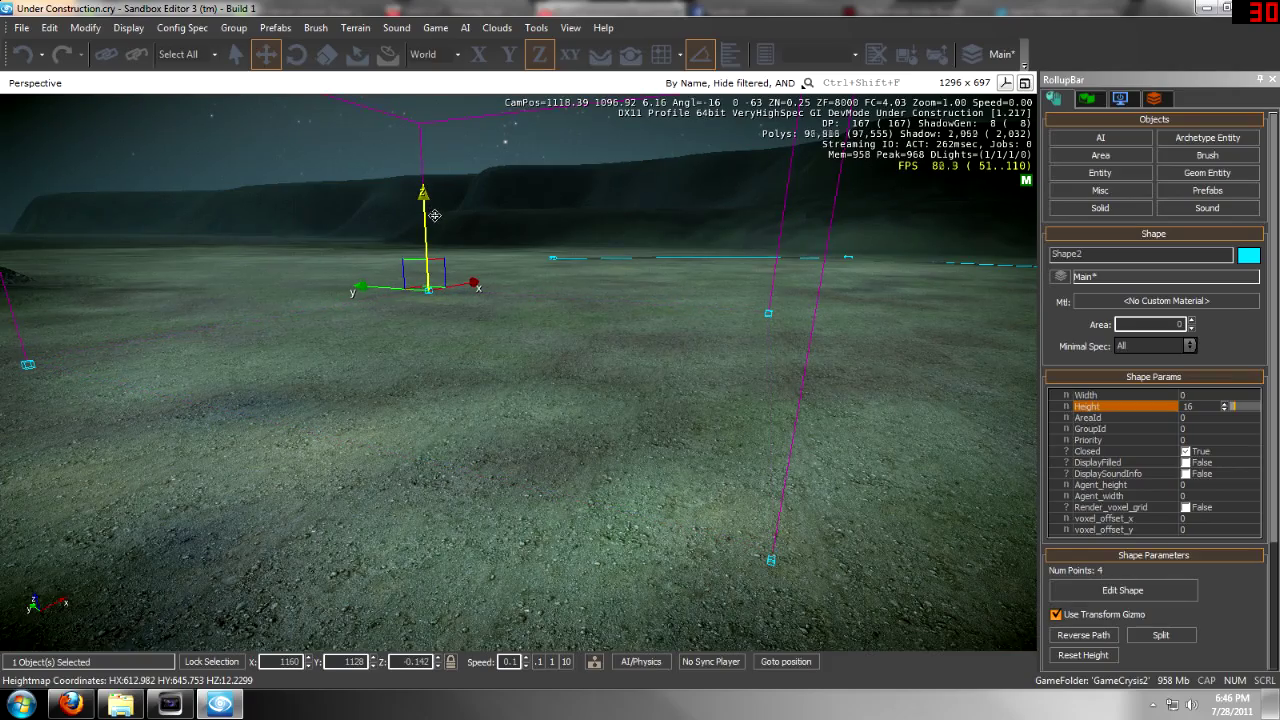
- Inspect the area shape's base corners at ground level and from above
{"action": "right_click_drag", "start_coordinate": [640, 299], "coordinate": [680, 306]}
{"action": "key", "text": "w"}
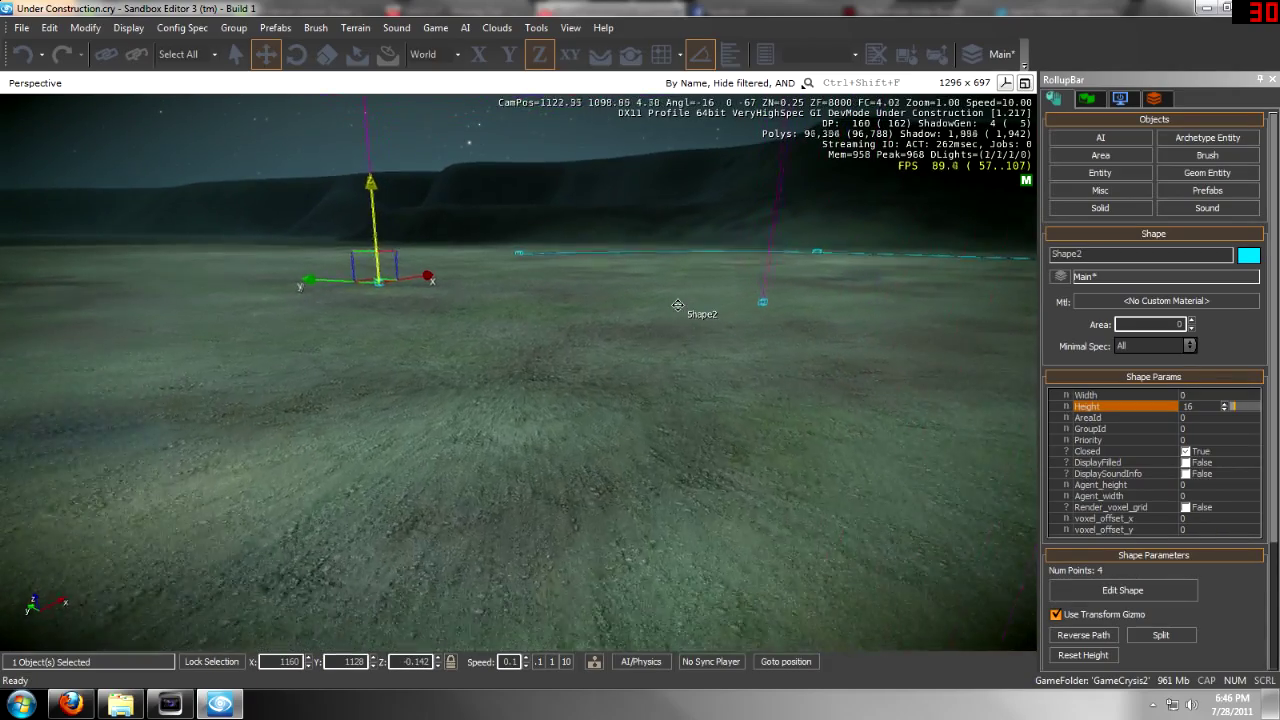
{"action": "key", "text": "w"}
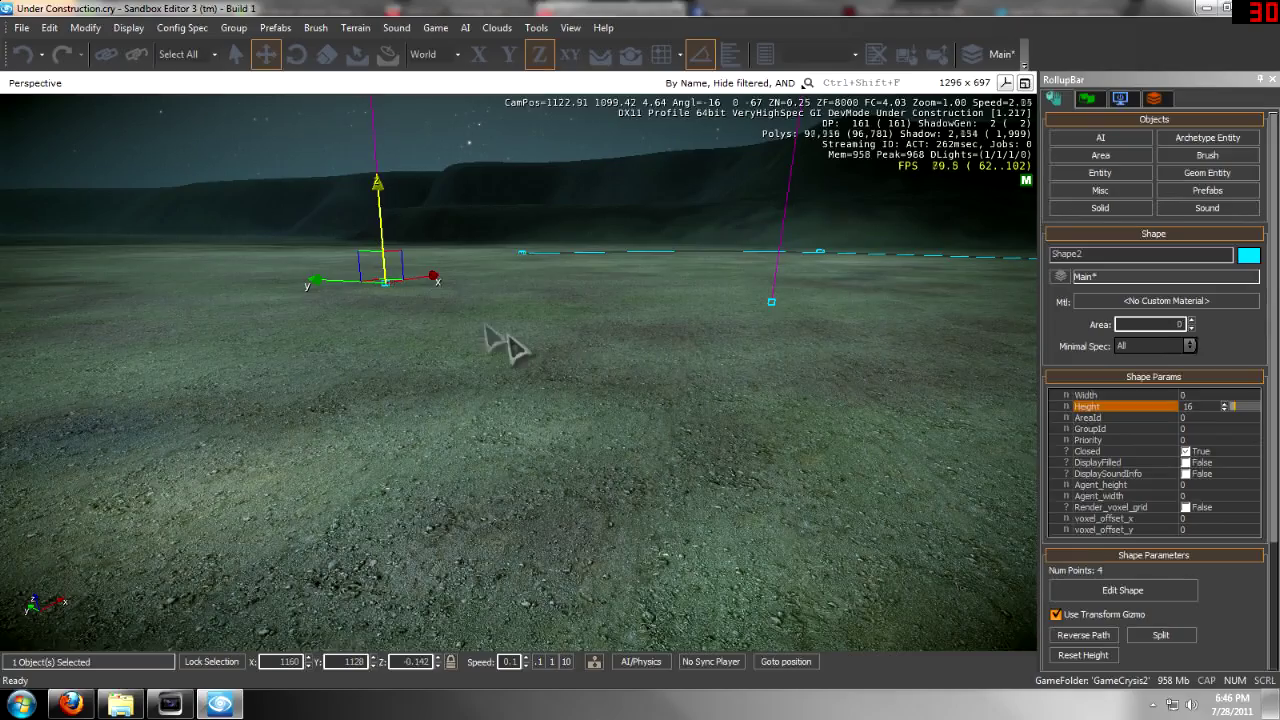
{"action": "key", "text": "w"}
{"action": "mouse_move", "coordinate": [508, 336]}
{"action": "right_mouse_down"}
{"action": "mouse_move", "coordinate": [435, 330]}
{"action": "mouse_move", "coordinate": [508, 336]}
{"action": "right_mouse_up"}
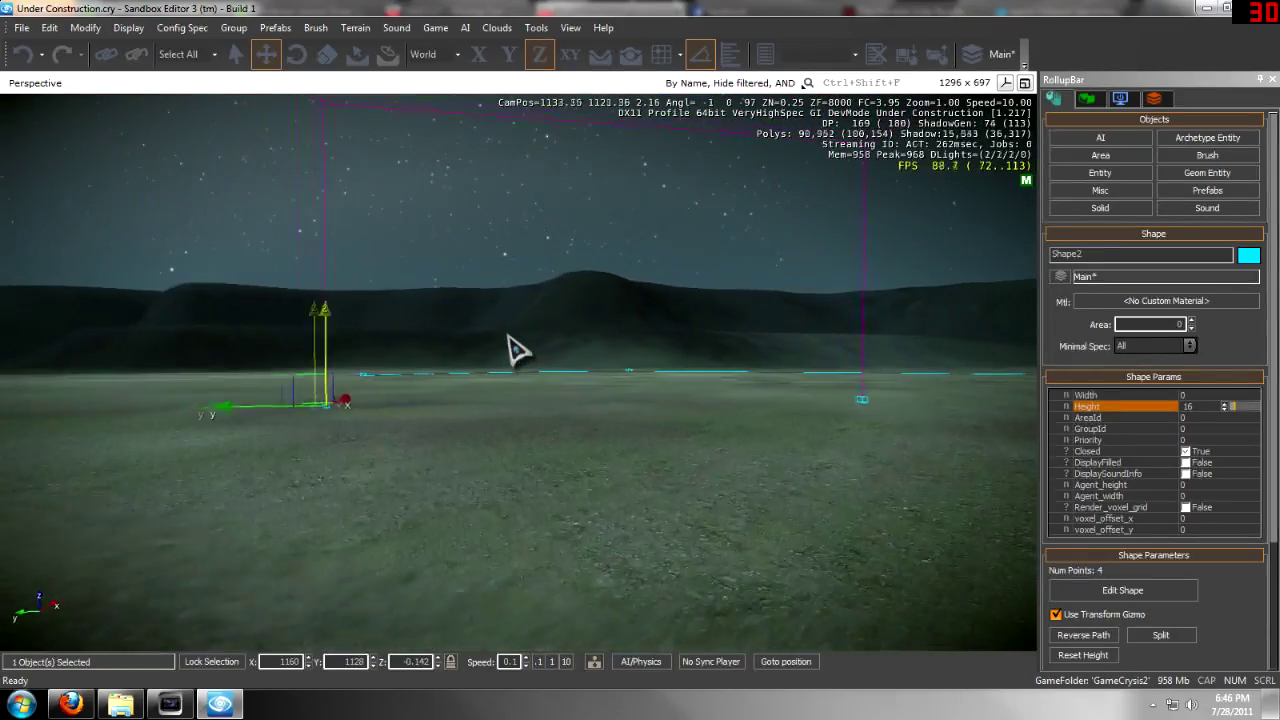
{"action": "right_click_drag", "start_coordinate": [515, 347], "coordinate": [515, 347]}
{"action": "right_click_drag", "start_coordinate": [857, 327], "coordinate": [795, 345]}
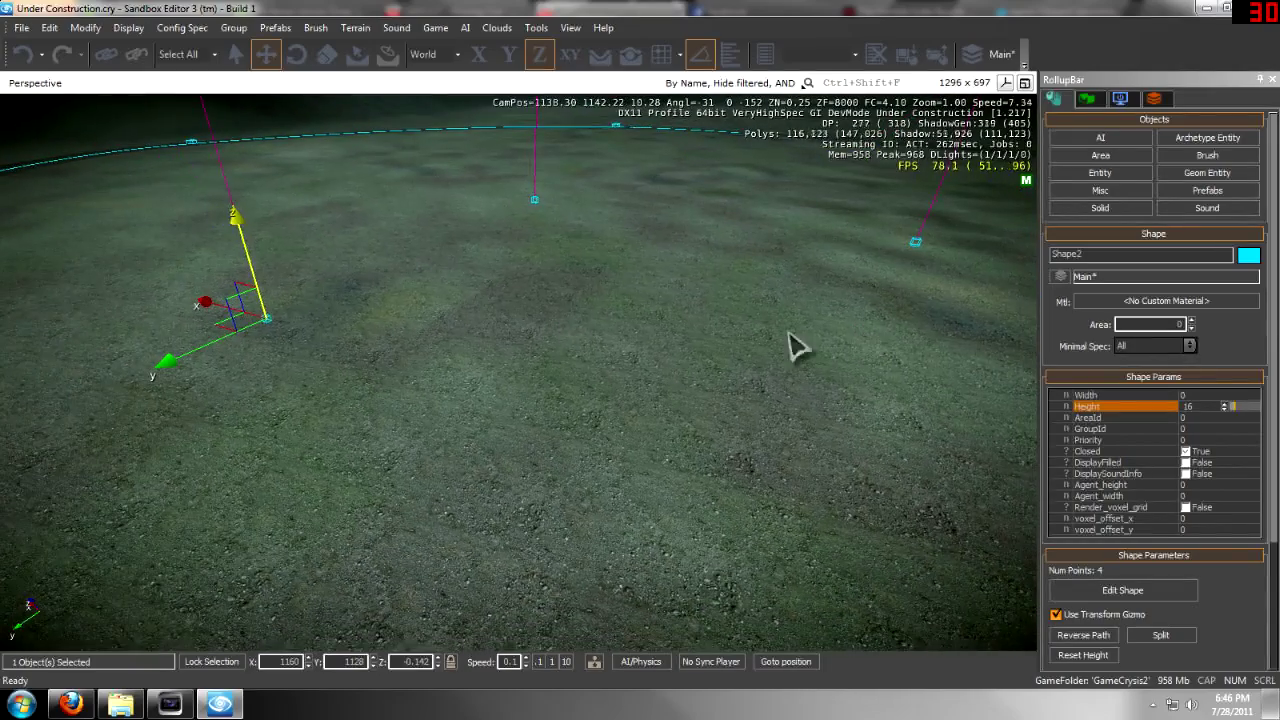
{"action": "right_click_drag", "start_coordinate": [368, 323], "coordinate": [368, 323]}
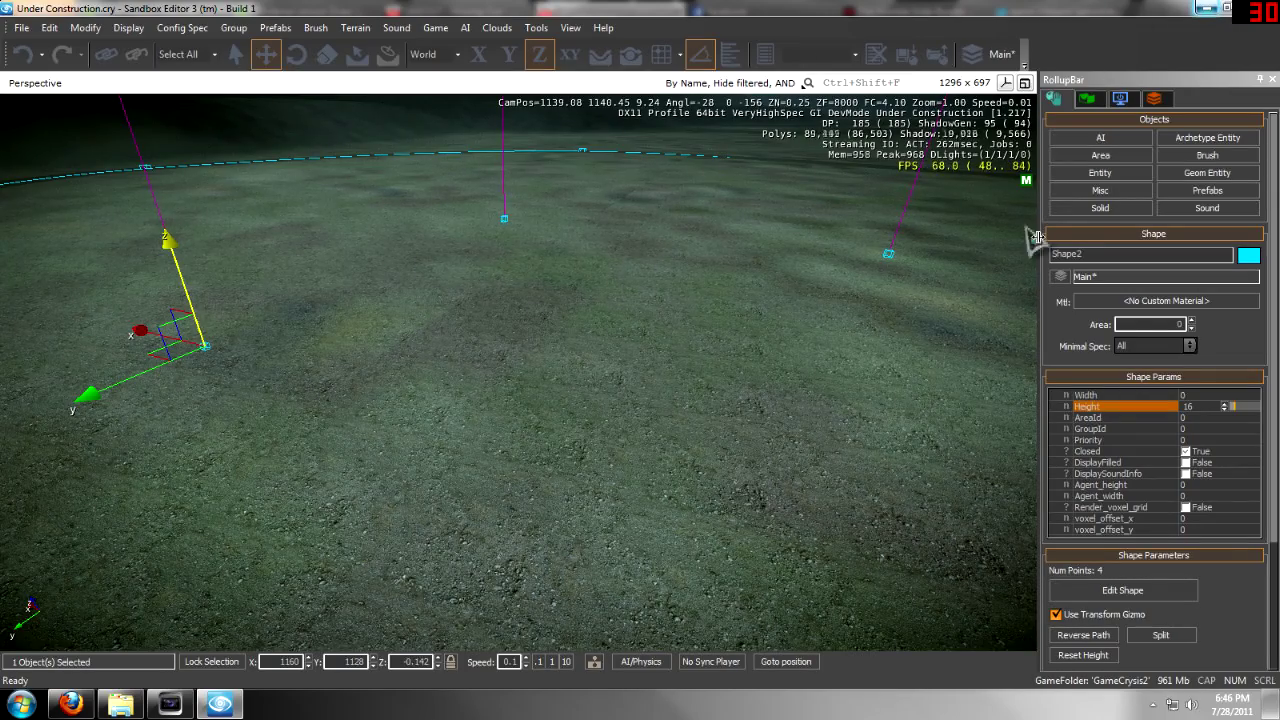
- Start placing an AreaTrigger entity from the Triggers category inside the area shape
{"action": "left_click", "coordinate": [1097, 174]}
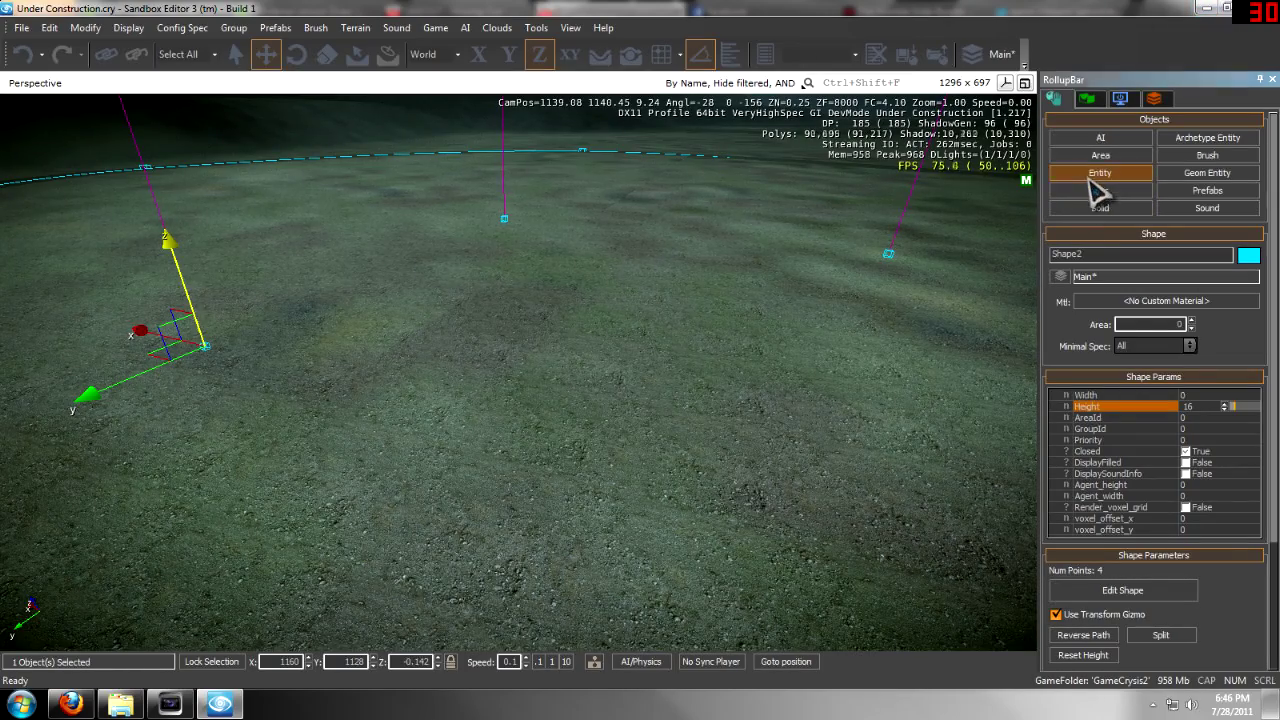
{"action": "left_click", "coordinate": [1058, 512]}
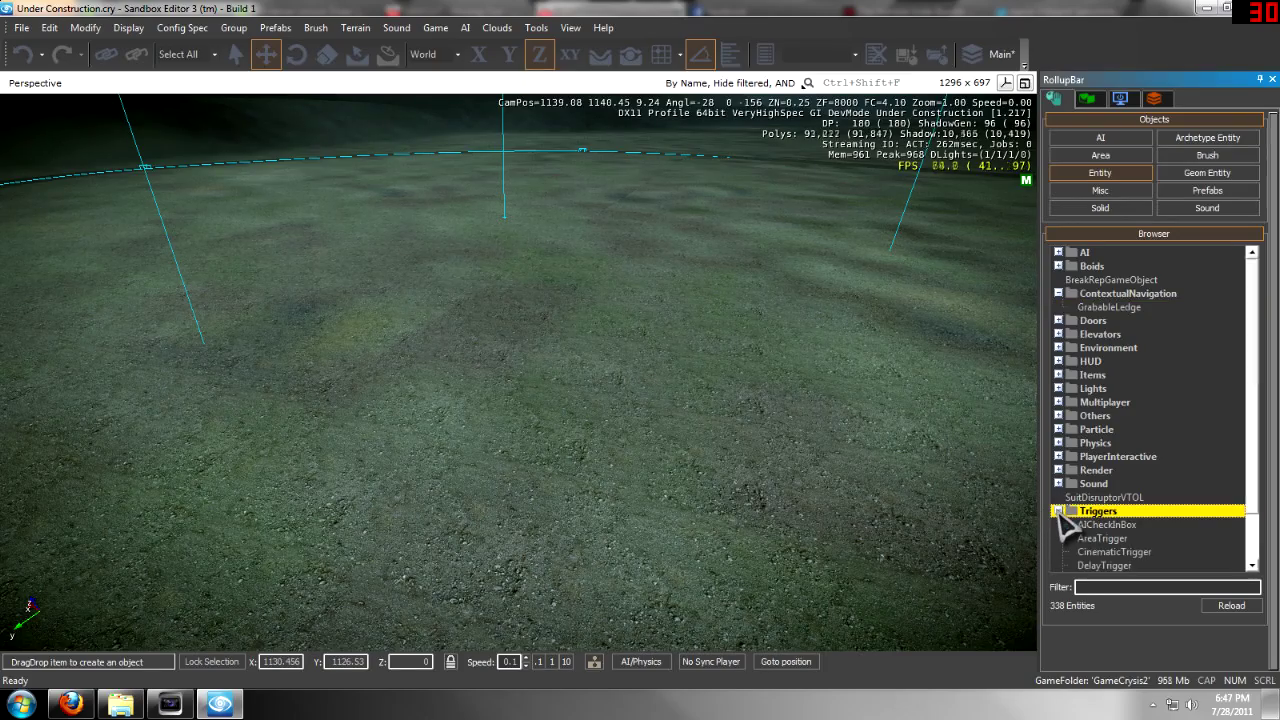
{"action": "left_click_drag", "start_coordinate": [1112, 540], "coordinate": [729, 421]}
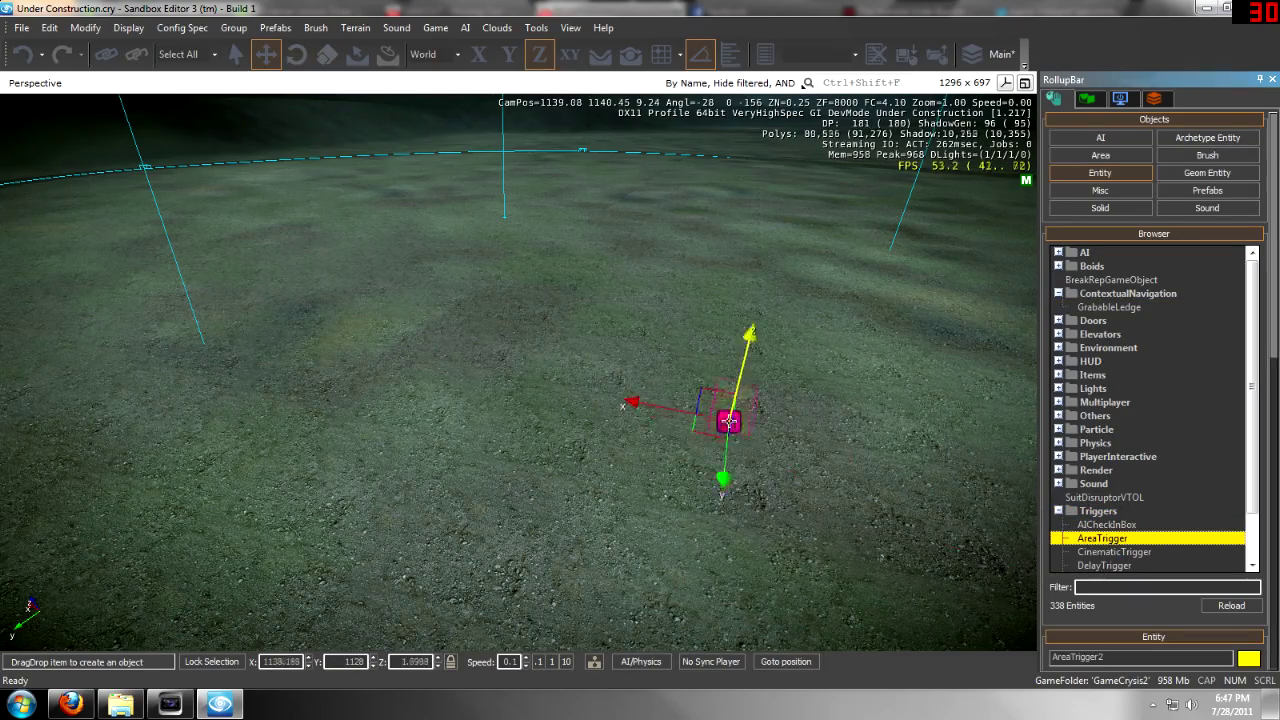
{"action": "key", "text": "w"}
{"action": "right_click_drag", "start_coordinate": [729, 421], "coordinate": [727, 421]}
{"action": "key", "text": "Delete"}
- Turn on grid snapping and terrain-and-object snapping, and place the area trigger at X 1144, Y 1104, Z 0
{"action": "left_click", "coordinate": [665, 58]}
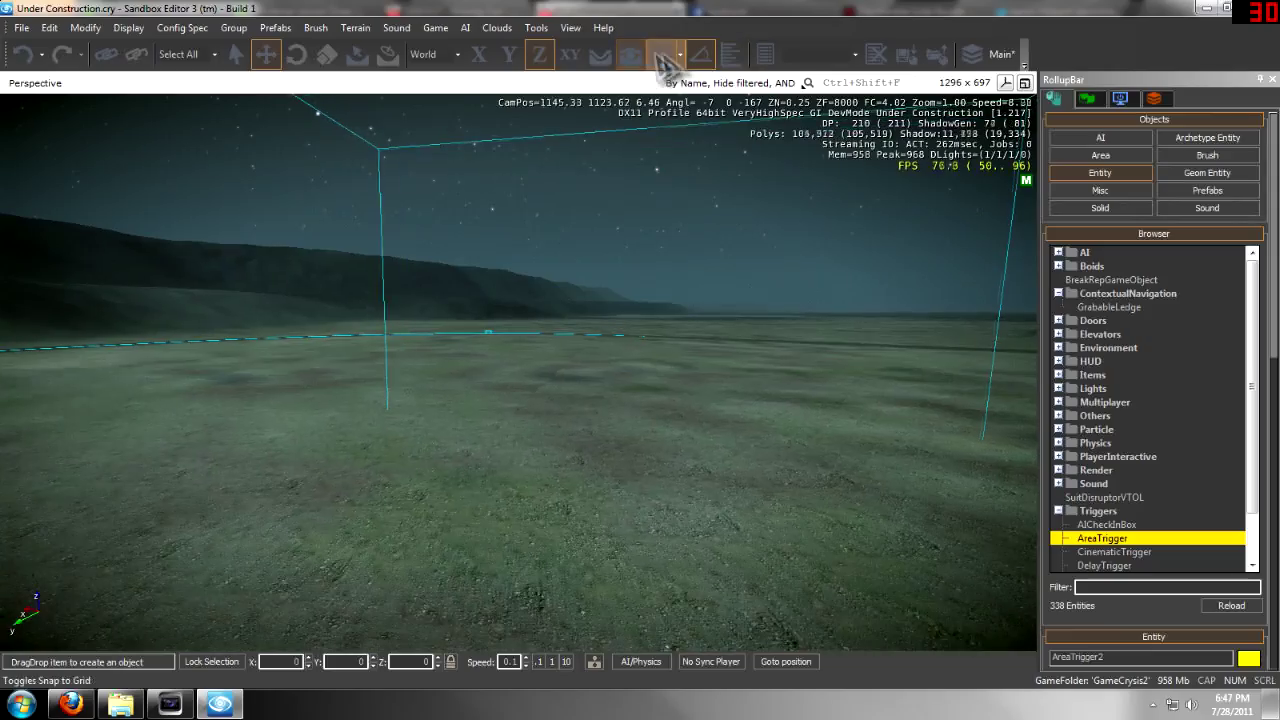
{"action": "right_click_drag", "start_coordinate": [603, 386], "coordinate": [604, 385]}
{"action": "key", "text": "s"}
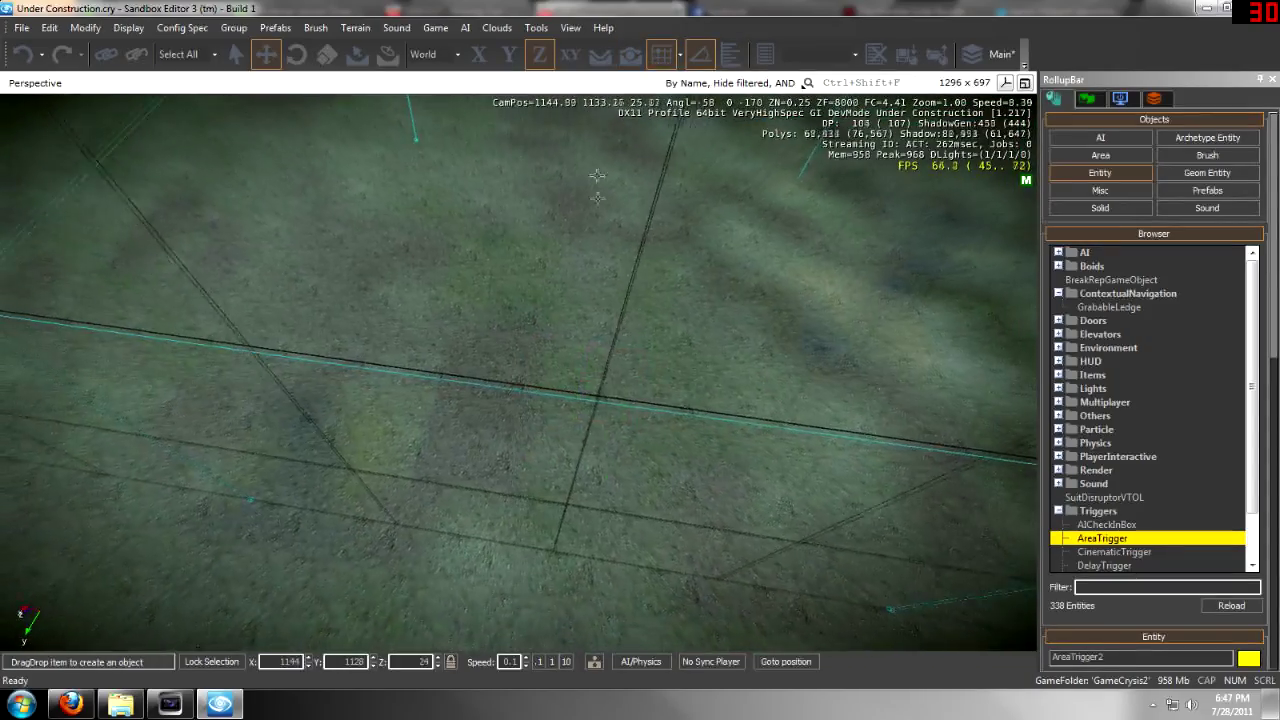
{"action": "left_click", "coordinate": [632, 58]}
{"action": "left_click", "coordinate": [552, 243]}
{"action": "key", "text": "d"}
{"action": "key", "text": "s"}
{"action": "right_click_drag", "start_coordinate": [552, 249], "coordinate": [546, 382]}
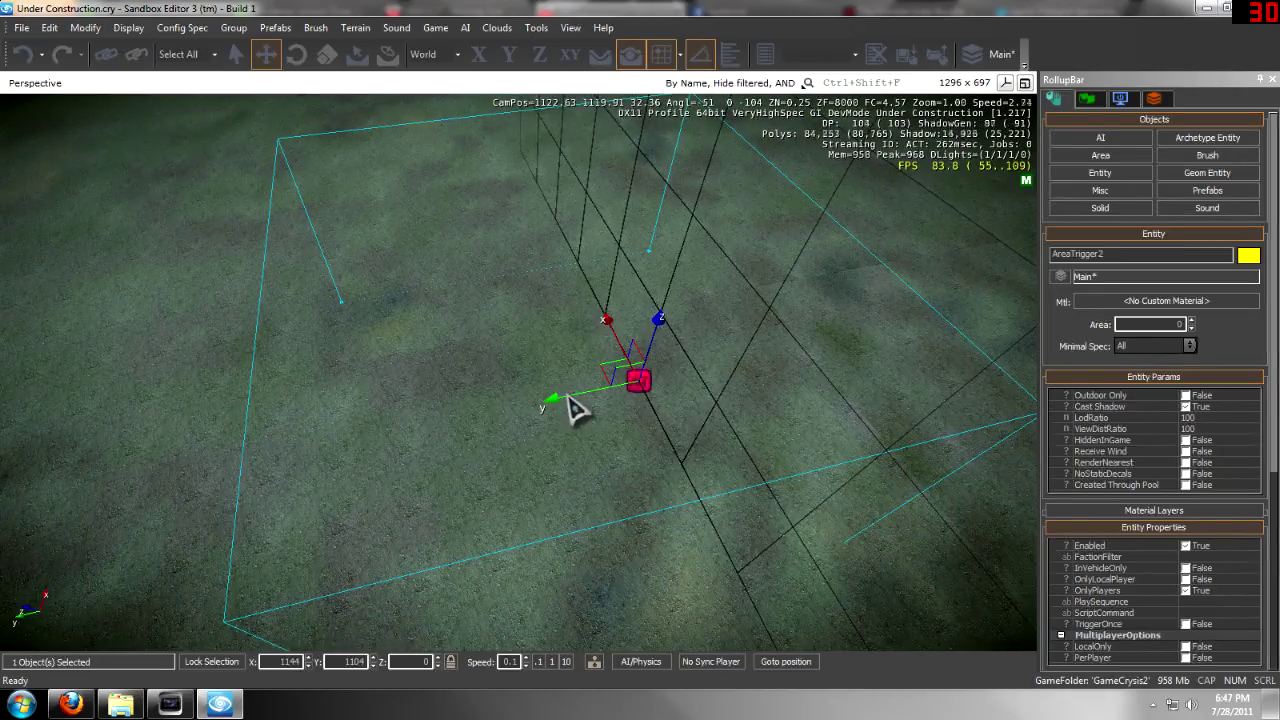
- Move the area trigger along the Y axis to 1120
{"action": "left_click", "coordinate": [563, 397]}
{"action": "left_click", "coordinate": [637, 381]}
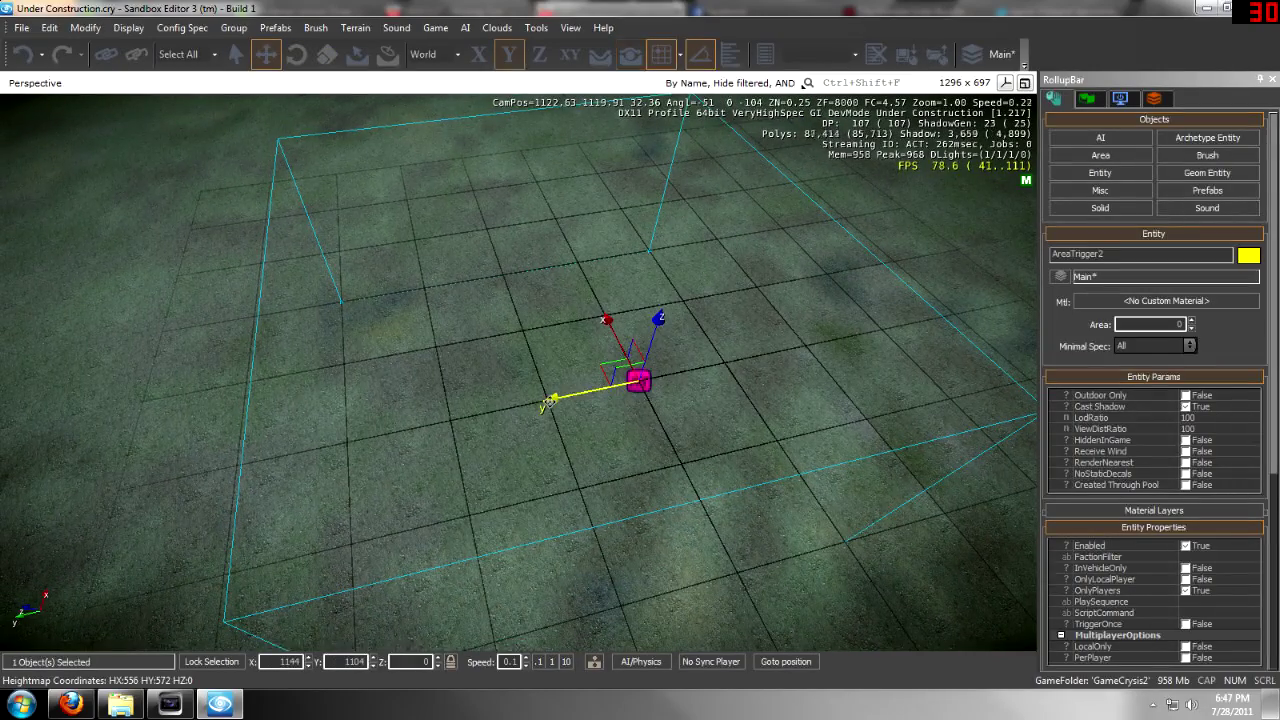
{"action": "left_click_drag", "start_coordinate": [513, 404], "coordinate": [416, 427]}
{"action": "key", "text": "d"}
{"action": "key", "text": "s"}
{"action": "right_click_drag", "start_coordinate": [416, 427], "coordinate": [409, 429]}
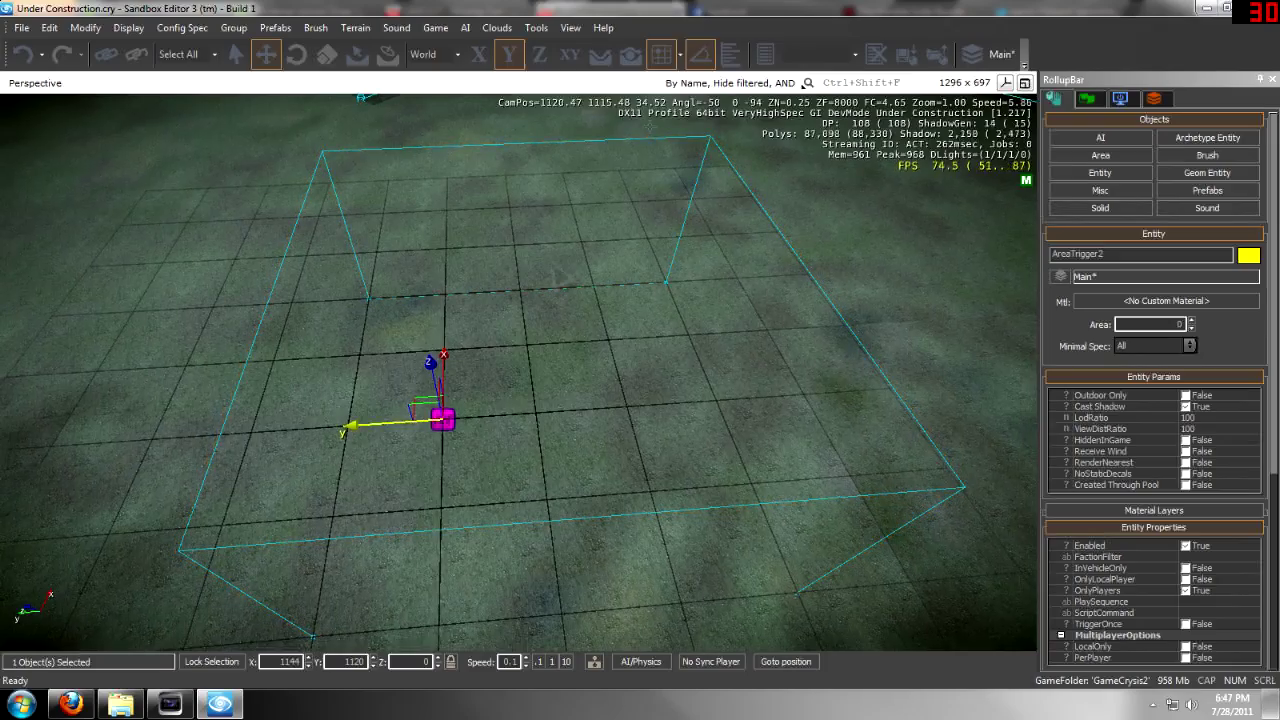
- Set the snap grid size to 4 and move the area trigger along the Y axis to 1112
{"action": "left_click", "coordinate": [680, 54]}
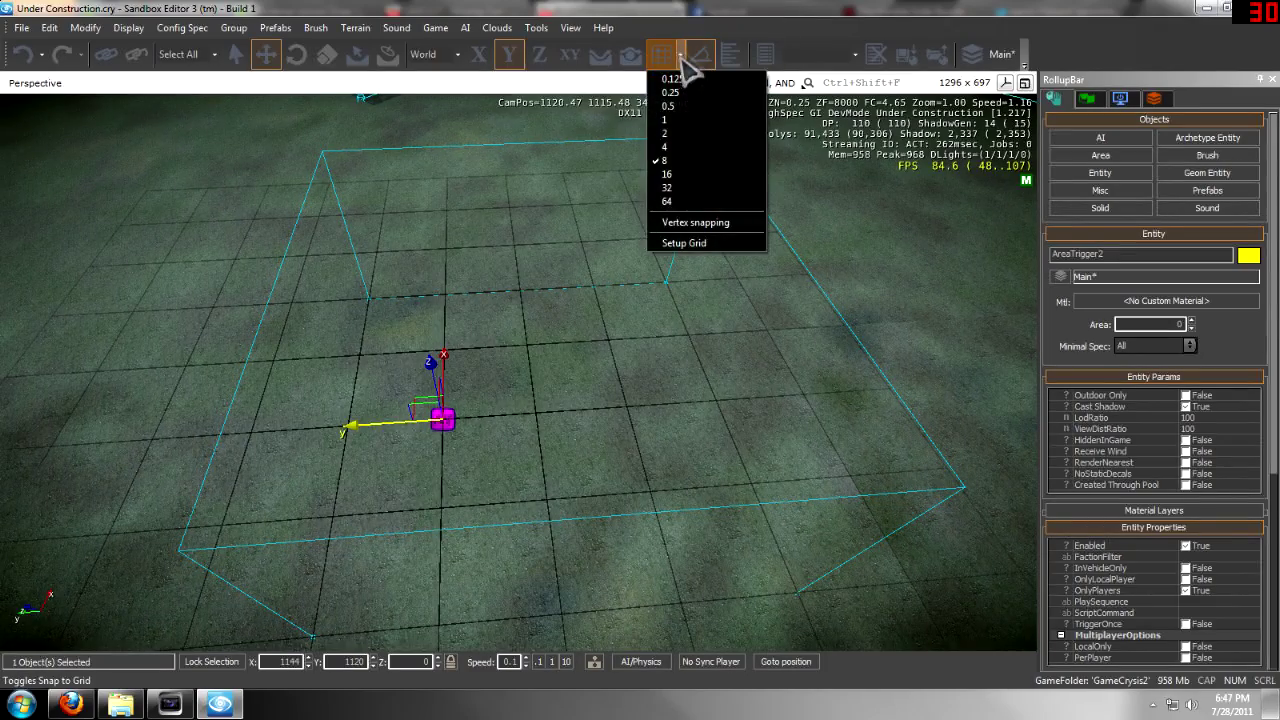
{"action": "left_click", "coordinate": [670, 150]}
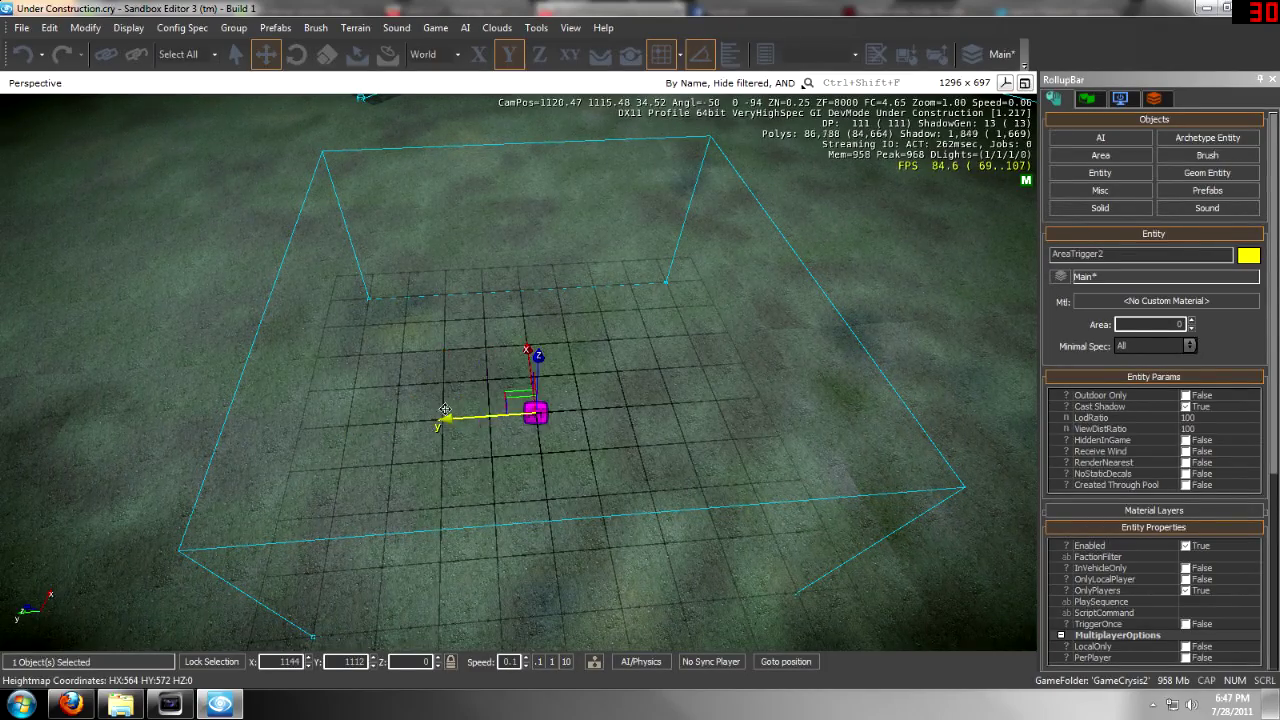
{"action": "key", "text": "d"}
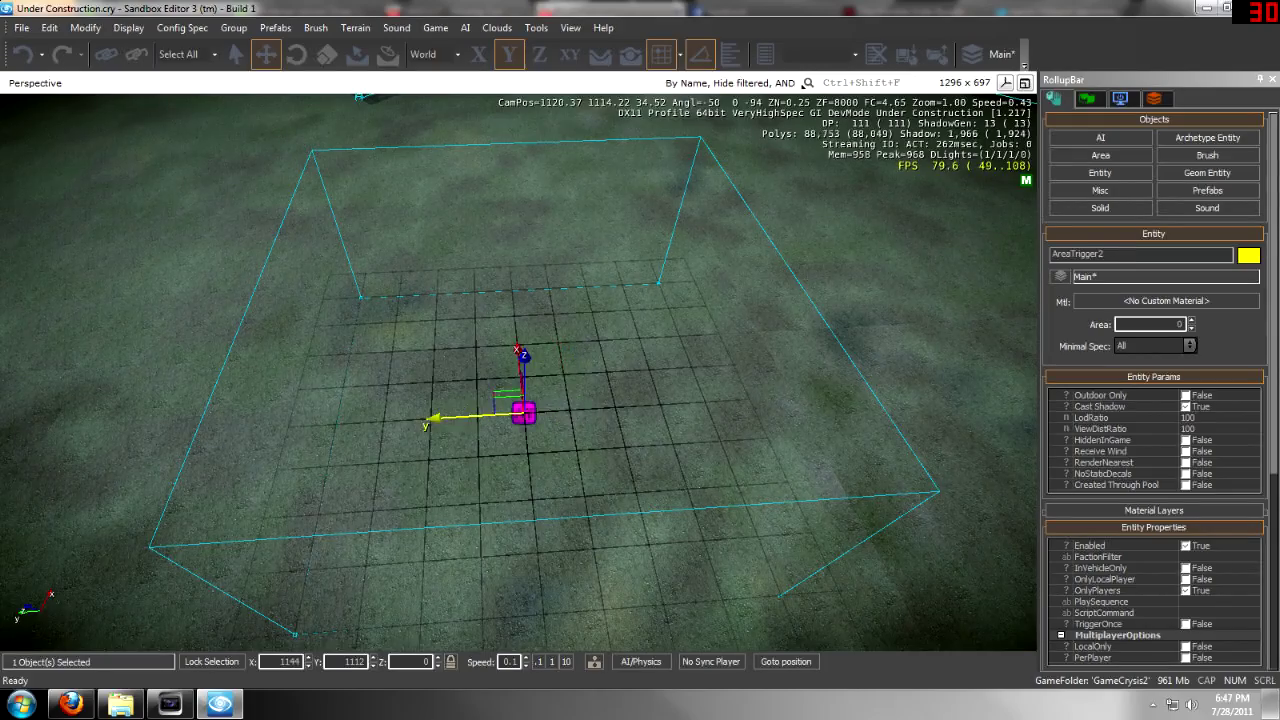
{"action": "key", "text": "s"}
{"action": "right_click_drag", "start_coordinate": [466, 432], "coordinate": [453, 421]}
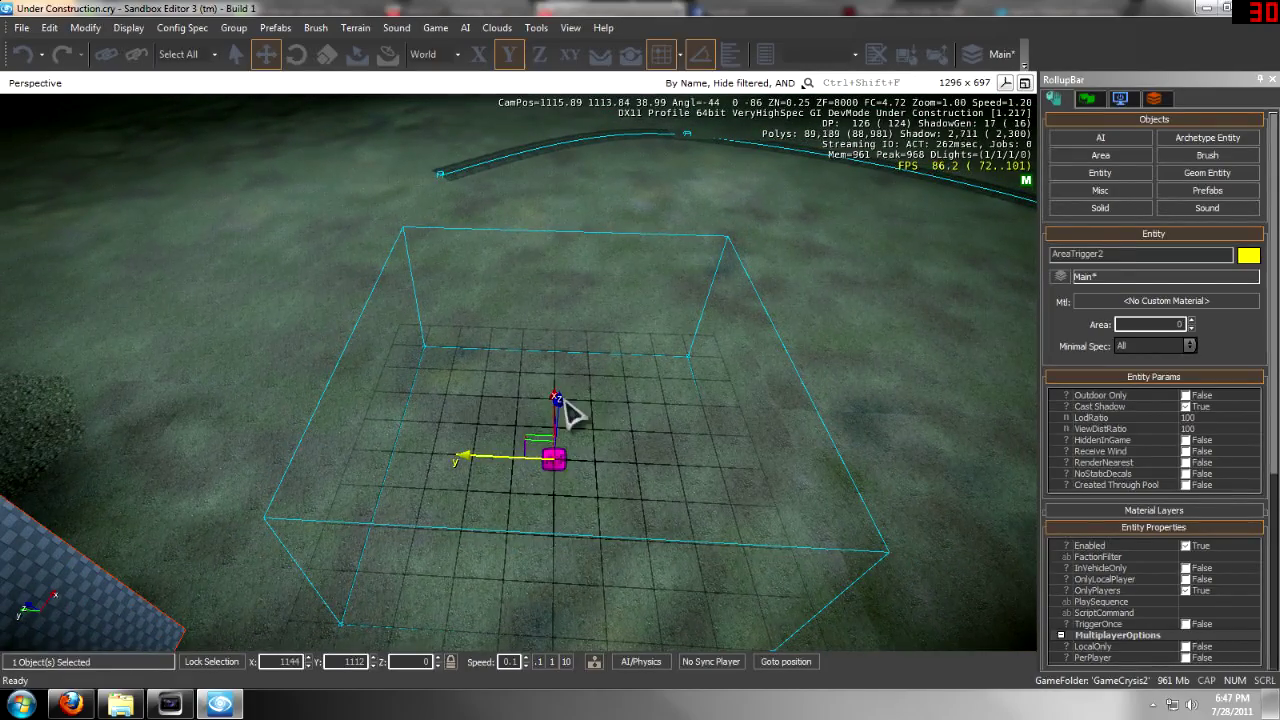
- Raise the area trigger above the ground along the Z axis inside the shape, and deselect it
{"action": "left_click", "coordinate": [564, 401]}
{"action": "key", "text": "w"}
{"action": "right_click_drag", "start_coordinate": [564, 401], "coordinate": [562, 394]}
{"action": "left_click", "coordinate": [523, 389]}
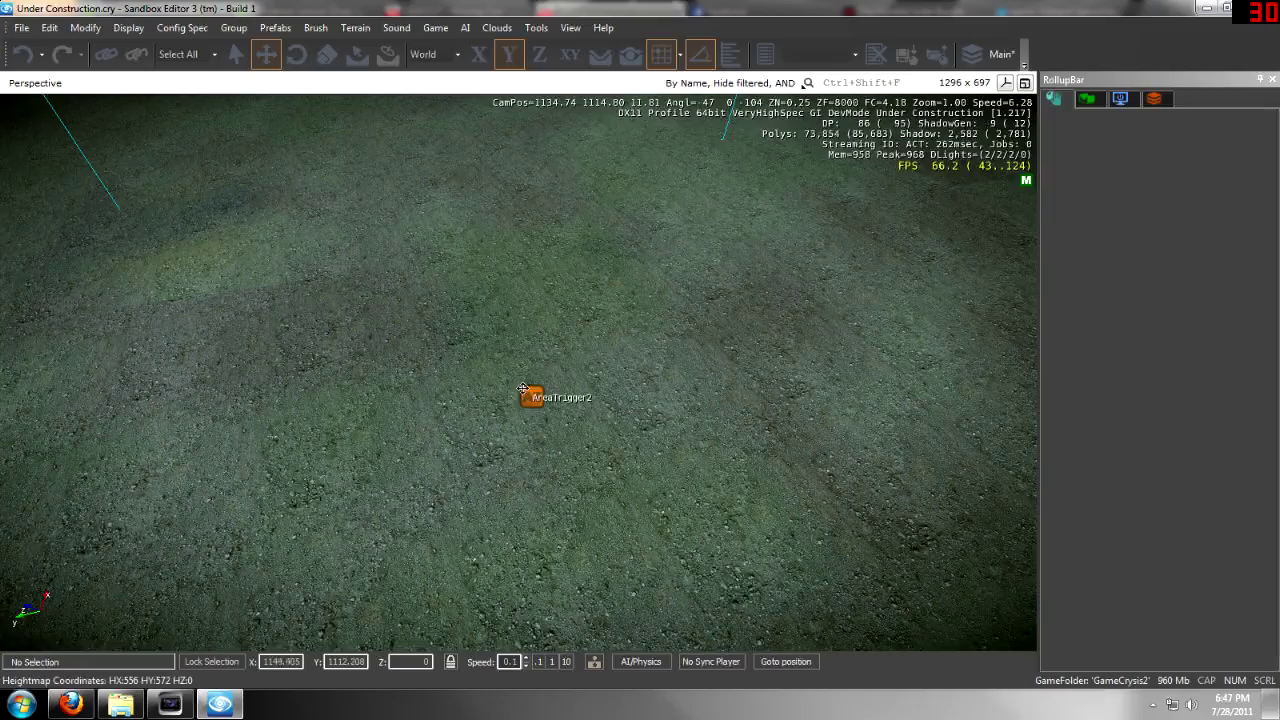
{"action": "left_click_drag", "start_coordinate": [537, 360], "coordinate": [543, 97]}
{"action": "right_click_drag", "start_coordinate": [540, 361], "coordinate": [597, 369]}
{"action": "key", "text": "s"}
{"action": "left_click", "coordinate": [720, 515]}
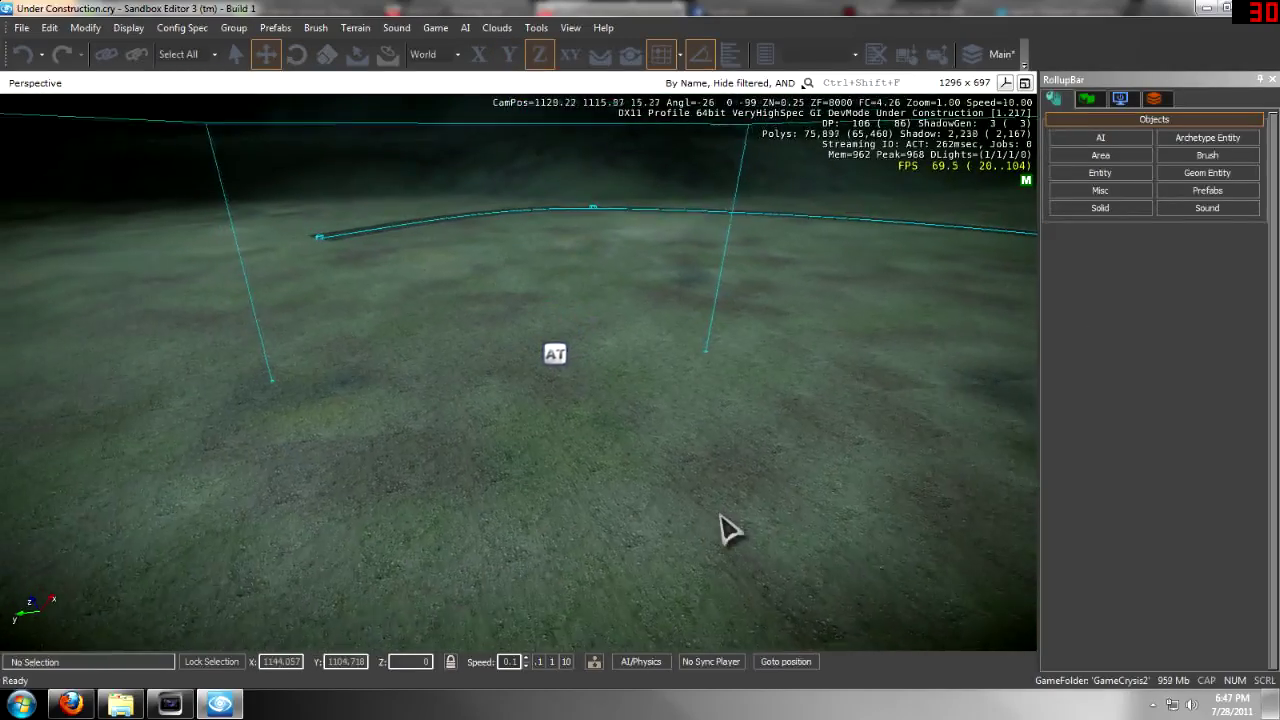
- Select the area shape and pick AreaTrigger2 as its target
{"action": "scroll", "coordinate": [751, 366], "scroll_direction": "up", "scroll_amount": 3}
{"action": "left_click", "coordinate": [697, 353]}
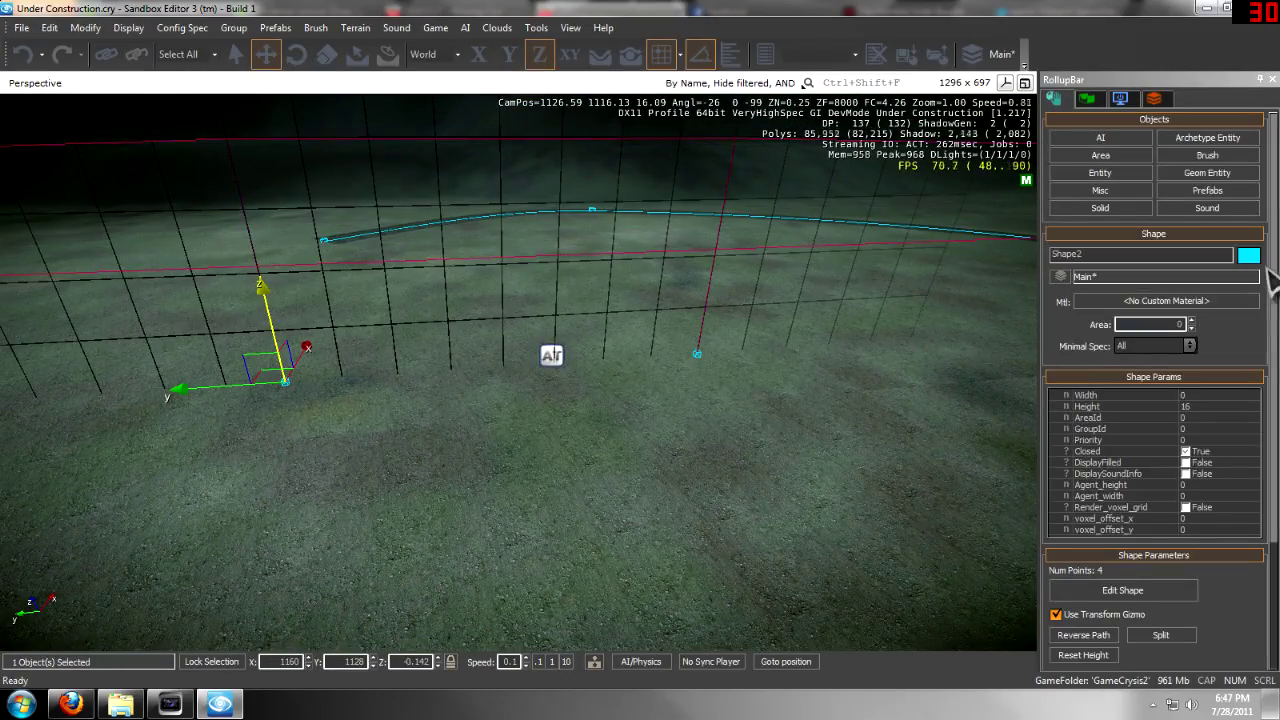
{"action": "scroll", "coordinate": [1276, 279], "scroll_direction": "down", "scroll_amount": 3}
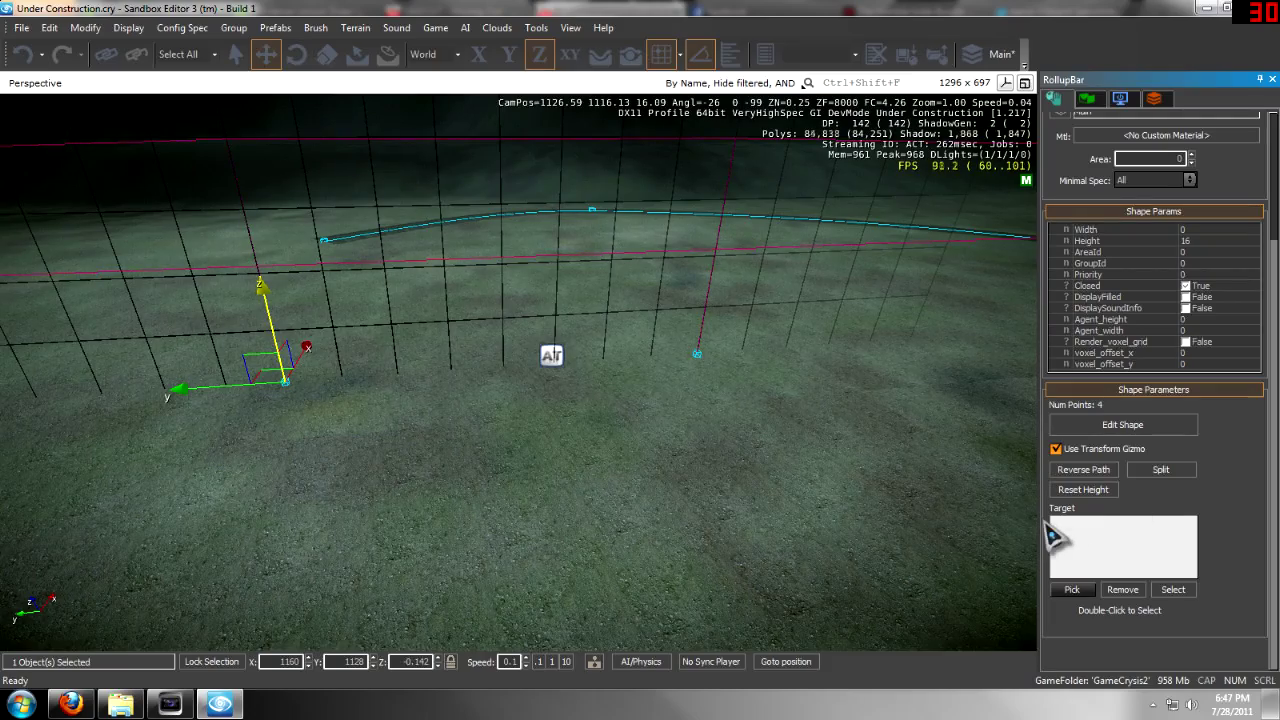
{"action": "scroll", "coordinate": [575, 403], "scroll_direction": "up", "scroll_amount": 1}
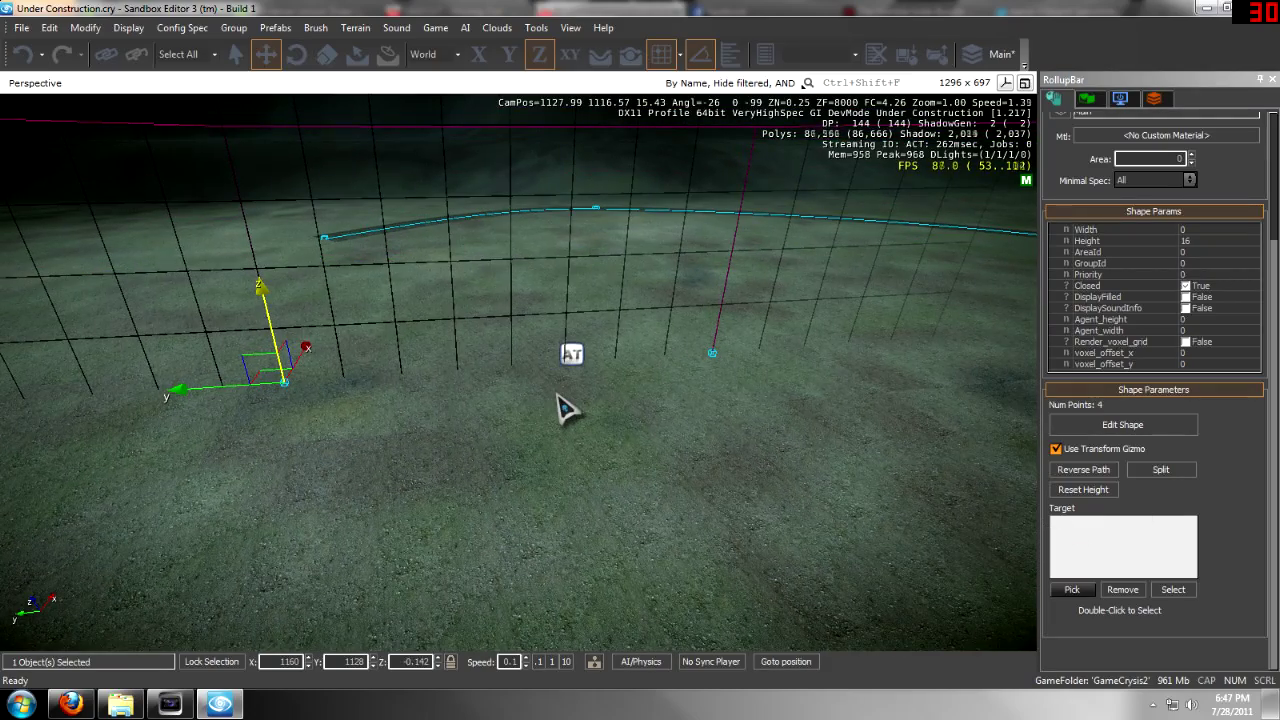
{"action": "right_click_drag", "start_coordinate": [558, 395], "coordinate": [648, 382]}
{"action": "scroll", "coordinate": [648, 382], "scroll_direction": "down", "scroll_amount": 4}
{"action": "middle_click_drag", "start_coordinate": [648, 382], "coordinate": [1126, 396]}
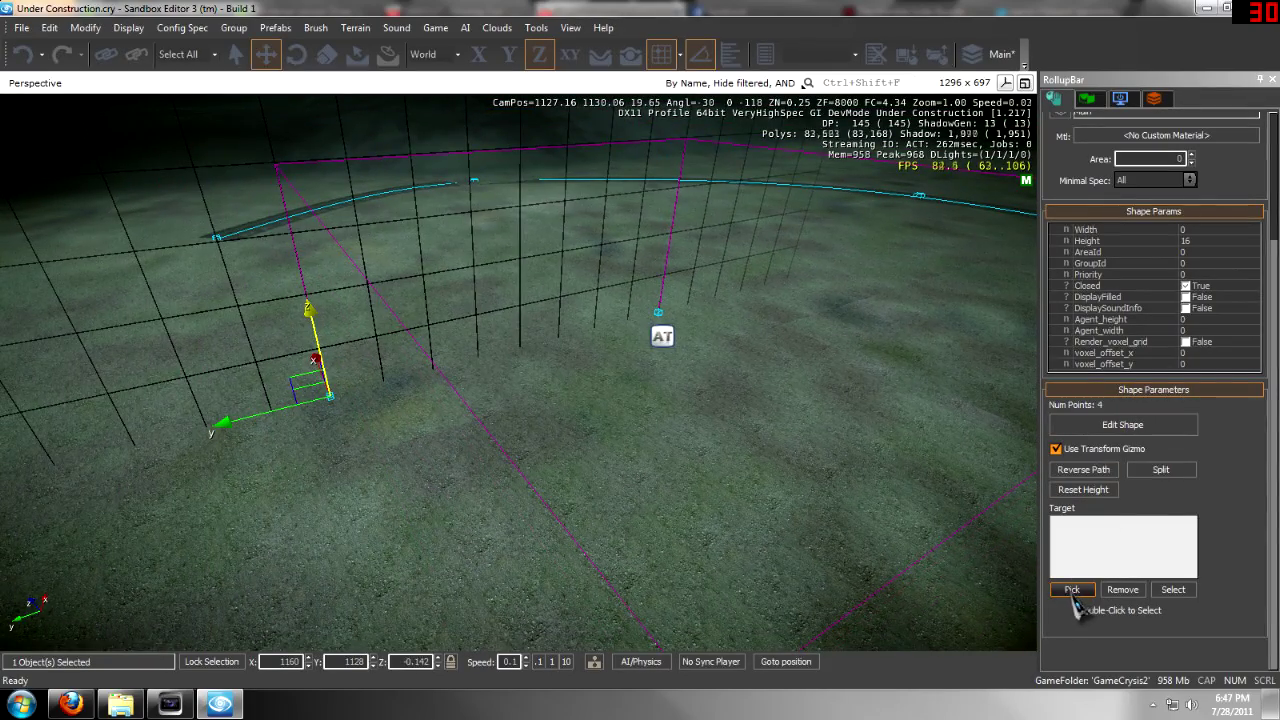
{"action": "left_click", "coordinate": [1071, 590]}
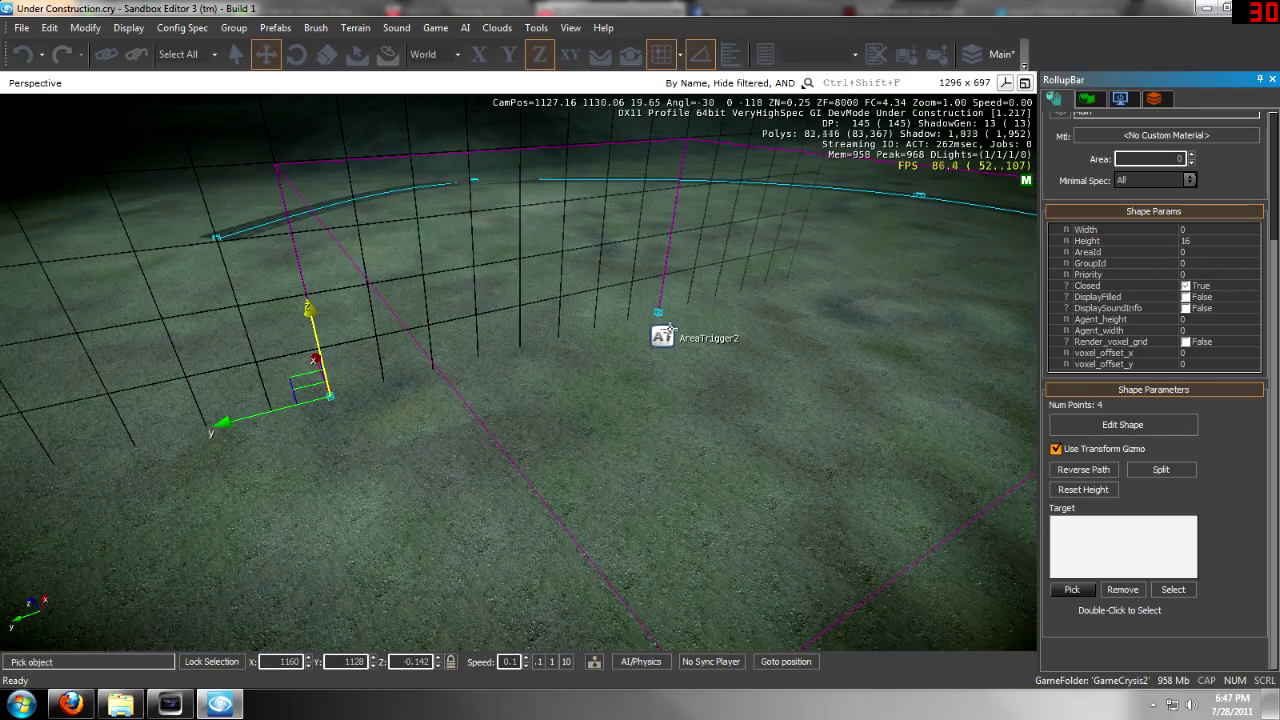
{"action": "left_click", "coordinate": [669, 330]}
{"action": "key", "text": "w"}
{"action": "right_click_drag", "start_coordinate": [669, 330], "coordinate": [621, 365]}
{"action": "left_click", "coordinate": [650, 346]}
- Place a Light entity from the Lights category inside the area shape and move it to X 1144, Y 1124, Z 4
{"action": "key", "text": "d"}
{"action": "key", "text": "w"}
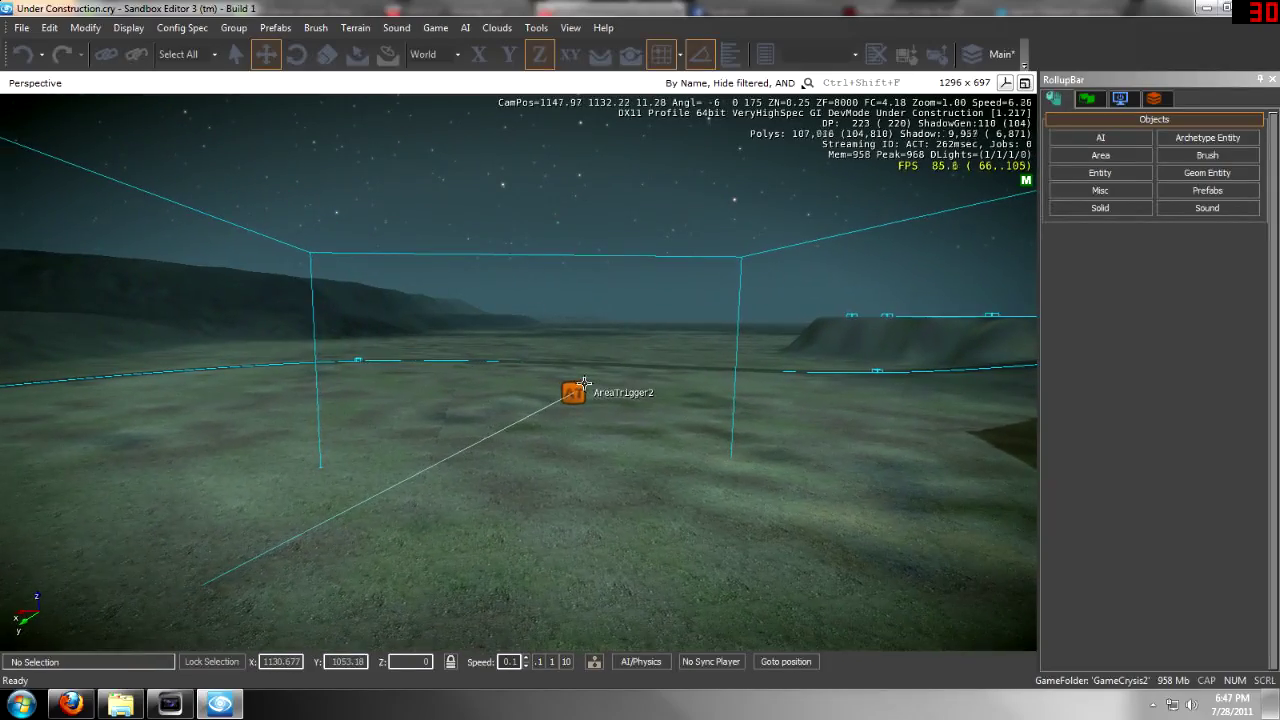
{"action": "key", "text": "w"}
{"action": "left_click", "coordinate": [1078, 180]}
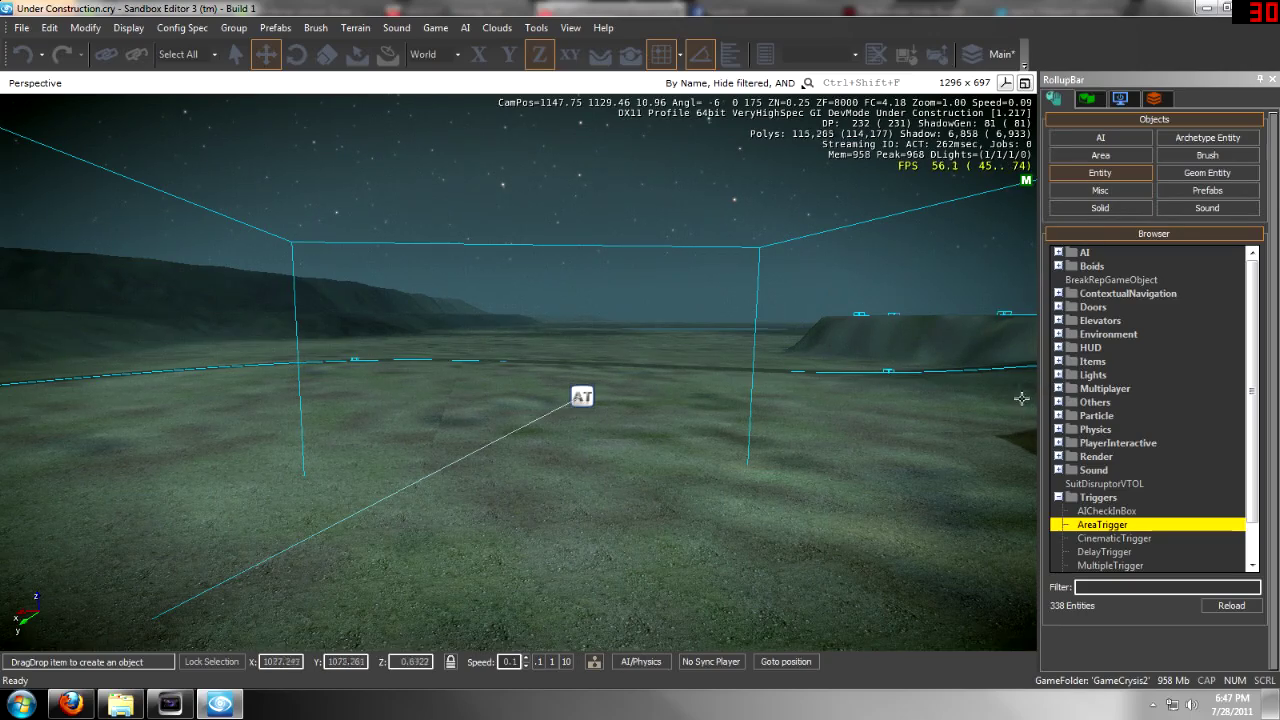
{"action": "double_click", "coordinate": [1058, 376]}
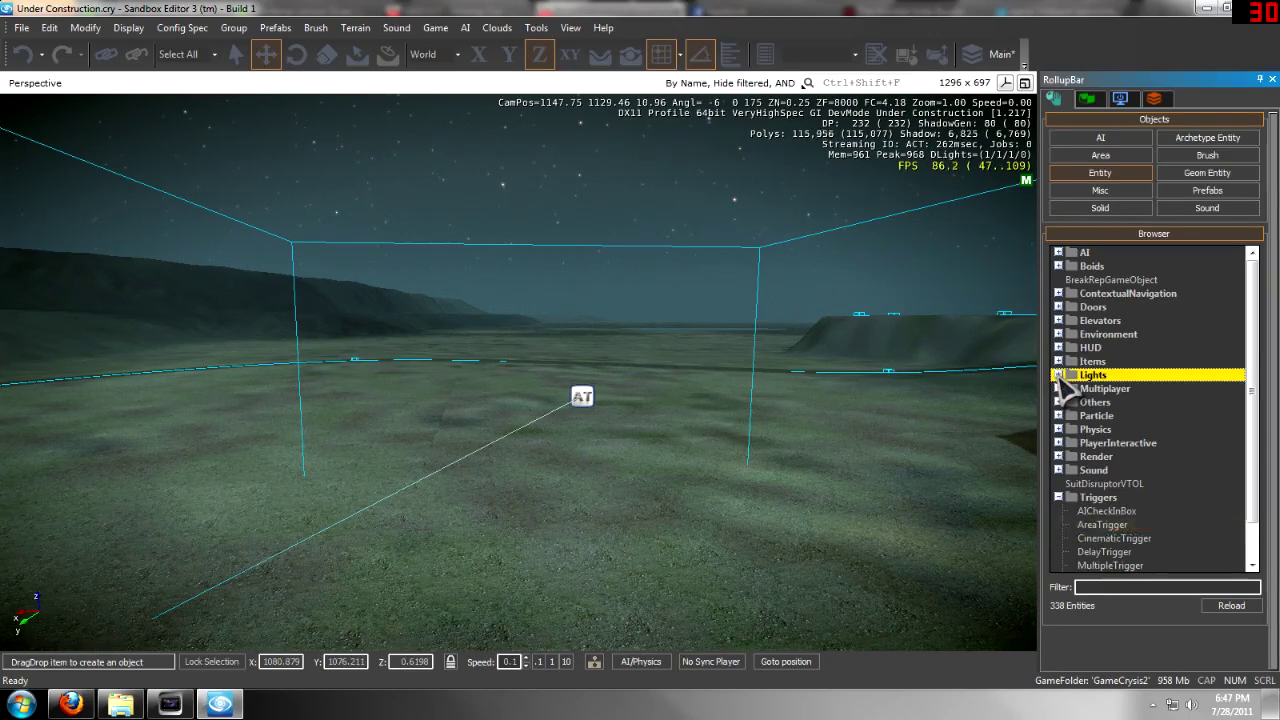
{"action": "left_click_drag", "start_coordinate": [1090, 418], "coordinate": [580, 598]}
{"action": "left_click_drag", "start_coordinate": [580, 541], "coordinate": [600, 525]}
{"action": "key", "text": "s"}
{"action": "right_click_drag", "start_coordinate": [596, 514], "coordinate": [552, 481]}
{"action": "left_click_drag", "start_coordinate": [535, 425], "coordinate": [688, 416]}
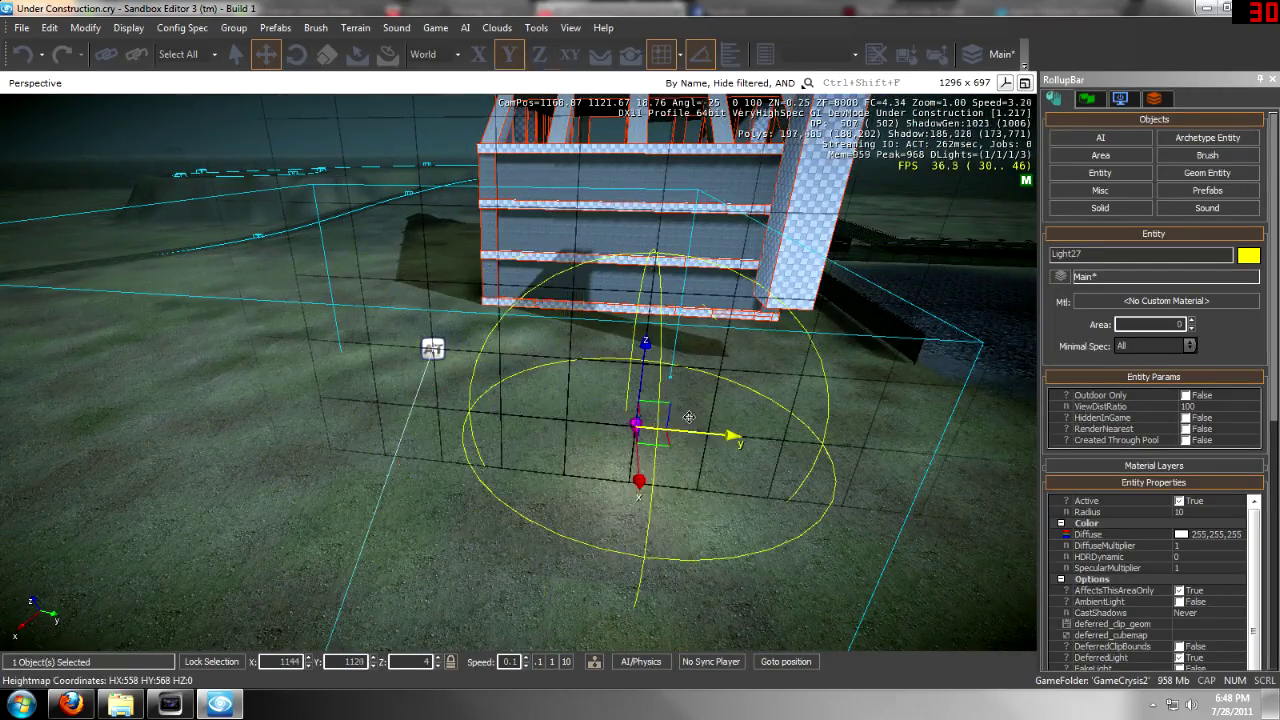
- Set the light's radius to 13.48 and its HDRDynamic value to 8.9
{"action": "left_click", "coordinate": [1215, 511]}
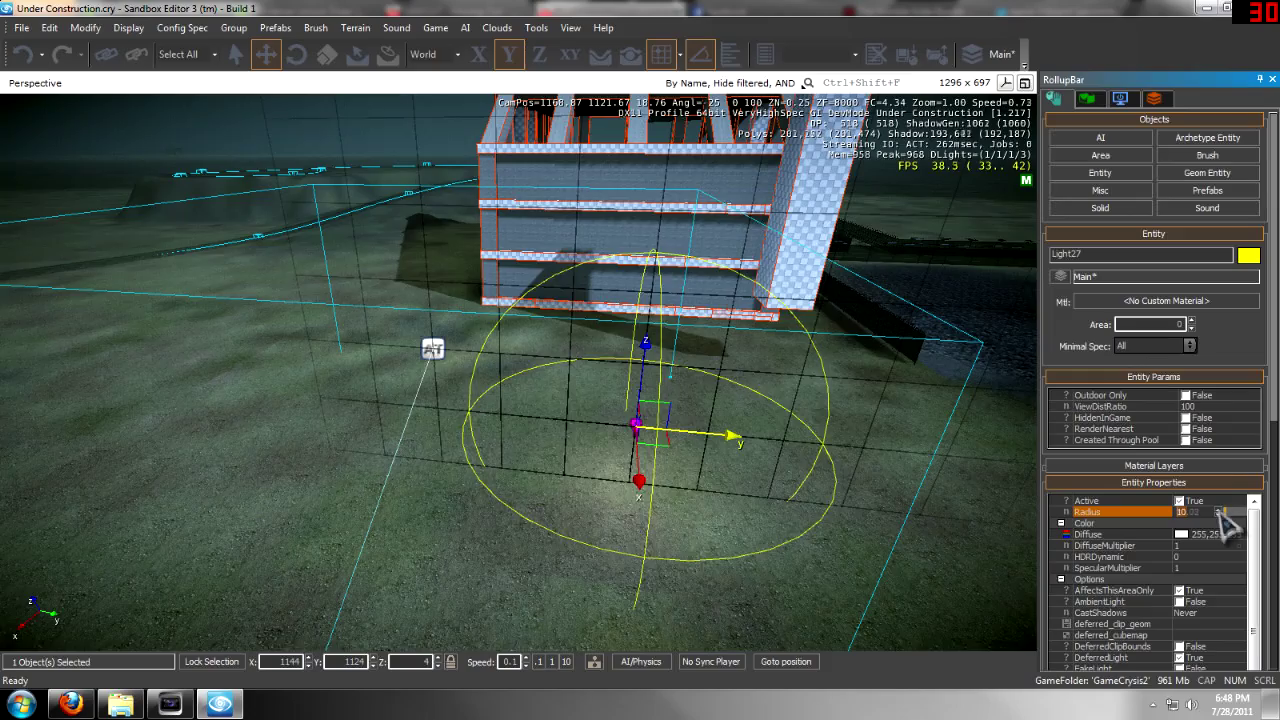
{"action": "left_click_drag", "start_coordinate": [1220, 512], "coordinate": [1237, 450]}
{"action": "left_click", "coordinate": [1222, 556]}
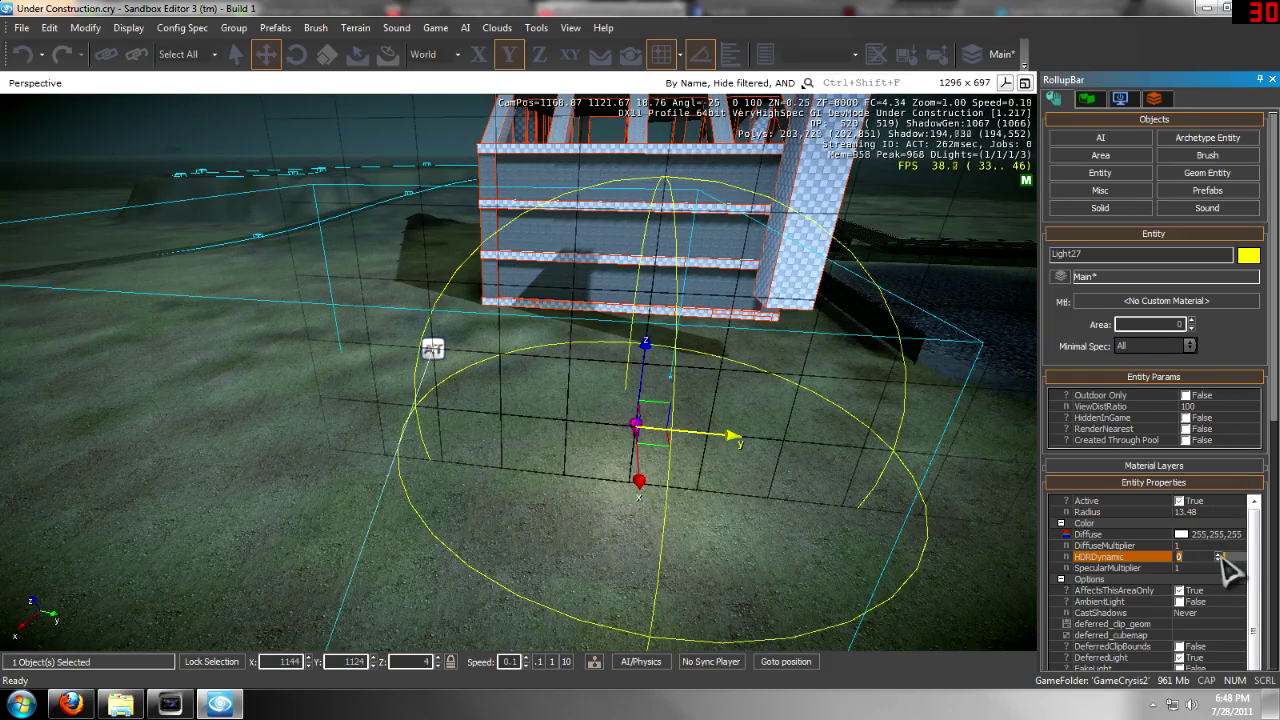
{"action": "left_click_drag", "start_coordinate": [1222, 557], "coordinate": [815, 448]}
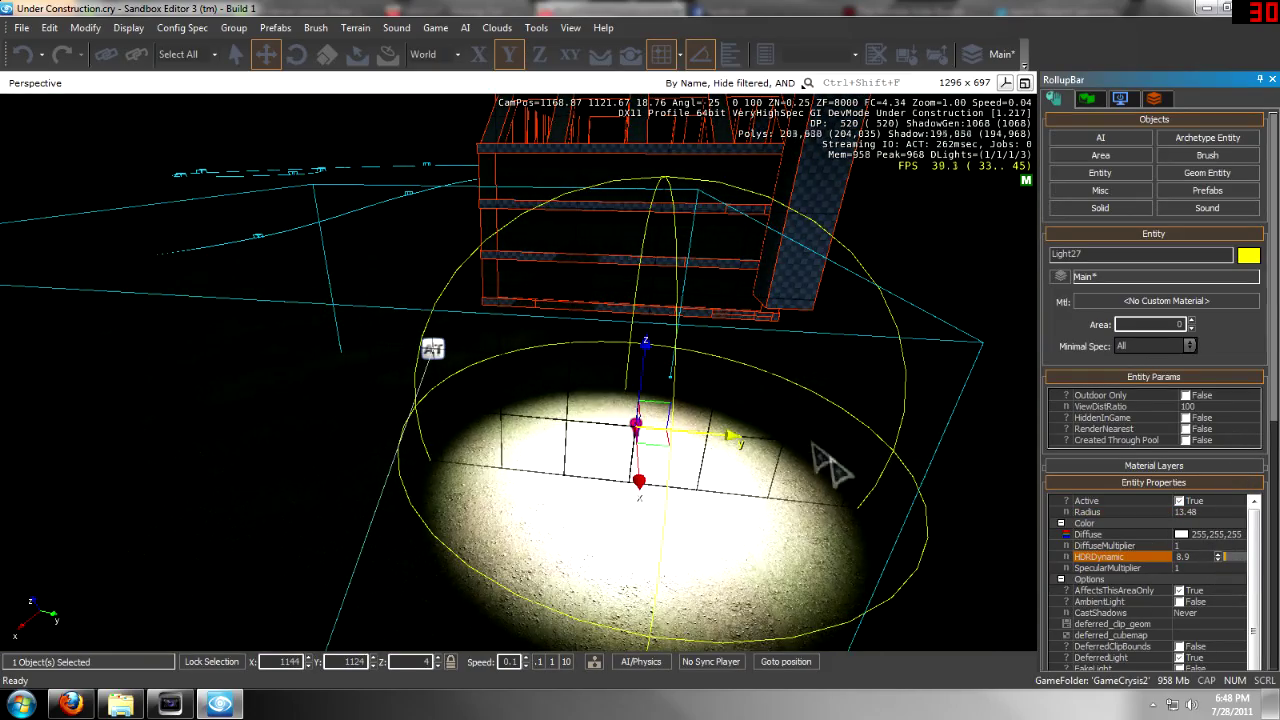
- Duplicate the light along the Y axis, placing the copy at Y 1104 inside the area shape, and deselect it
{"action": "key", "text": "a"}
{"action": "right_click_drag", "start_coordinate": [715, 434], "coordinate": [717, 434]}
{"action": "key", "text": "s"}
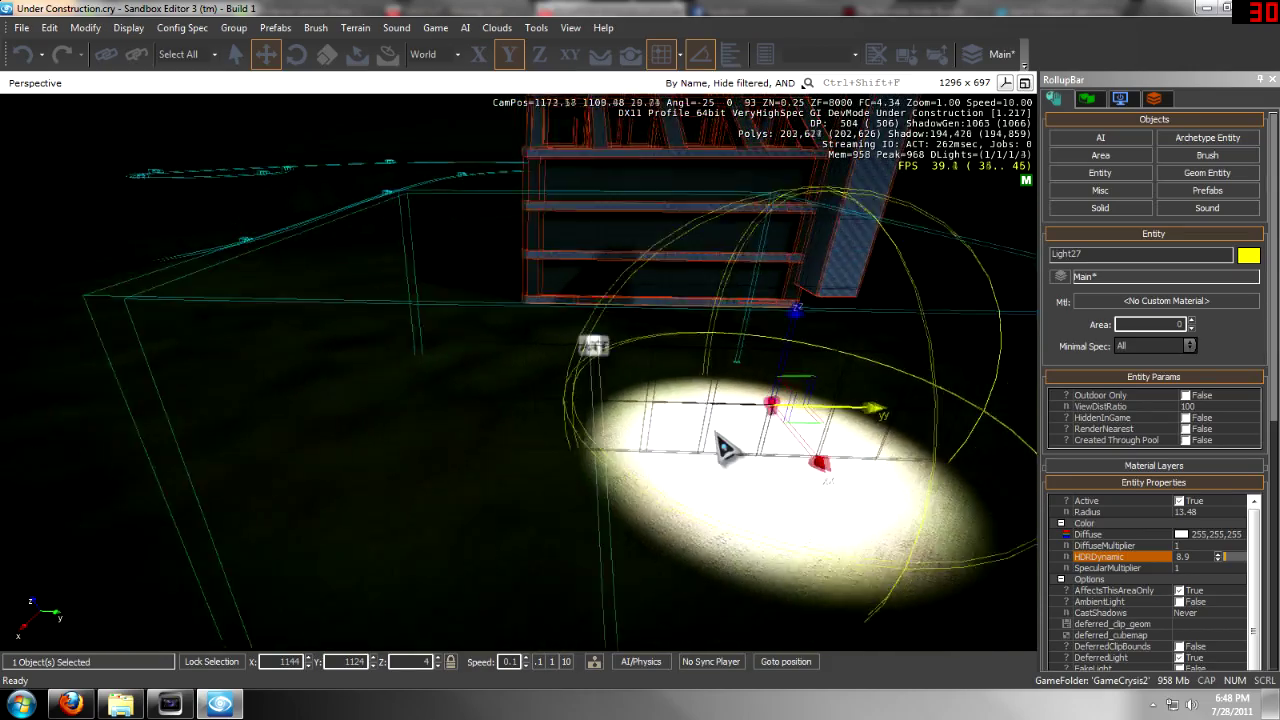
{"action": "left_click_drag", "start_coordinate": [725, 448], "coordinate": [476, 425], "text": "shift"}
{"action": "left_click", "coordinate": [475, 425]}
{"action": "key", "text": "d"}
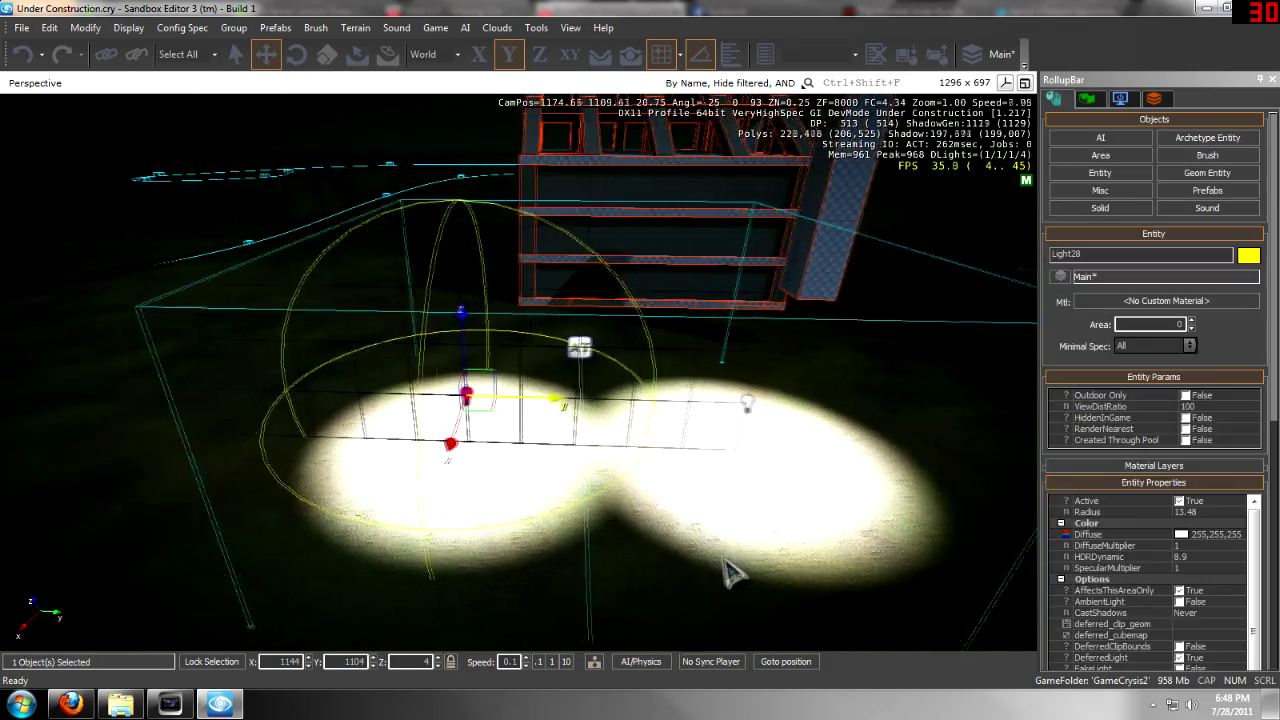
{"action": "left_click", "coordinate": [724, 560]}
- Open the Flow Graph and place its window clear of the two lights and the area trigger in the viewport
{"action": "key", "text": "w"}
{"action": "mouse_move", "coordinate": [724, 560]}
{"action": "right_mouse_down"}
{"action": "mouse_move", "coordinate": [733, 572]}
{"action": "mouse_move", "coordinate": [718, 541]}
{"action": "right_mouse_up"}
{"action": "key", "text": "s"}
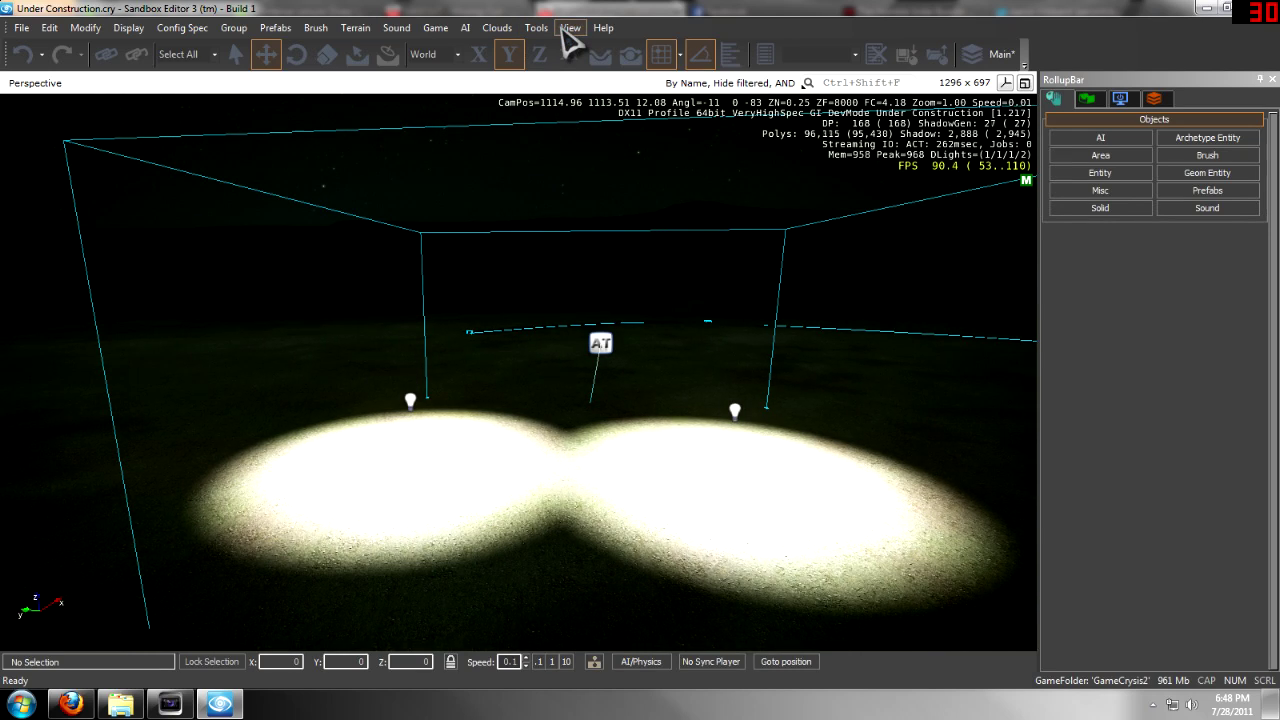
{"action": "left_click", "coordinate": [570, 30]}
{"action": "mouse_move", "coordinate": [570, 48]}
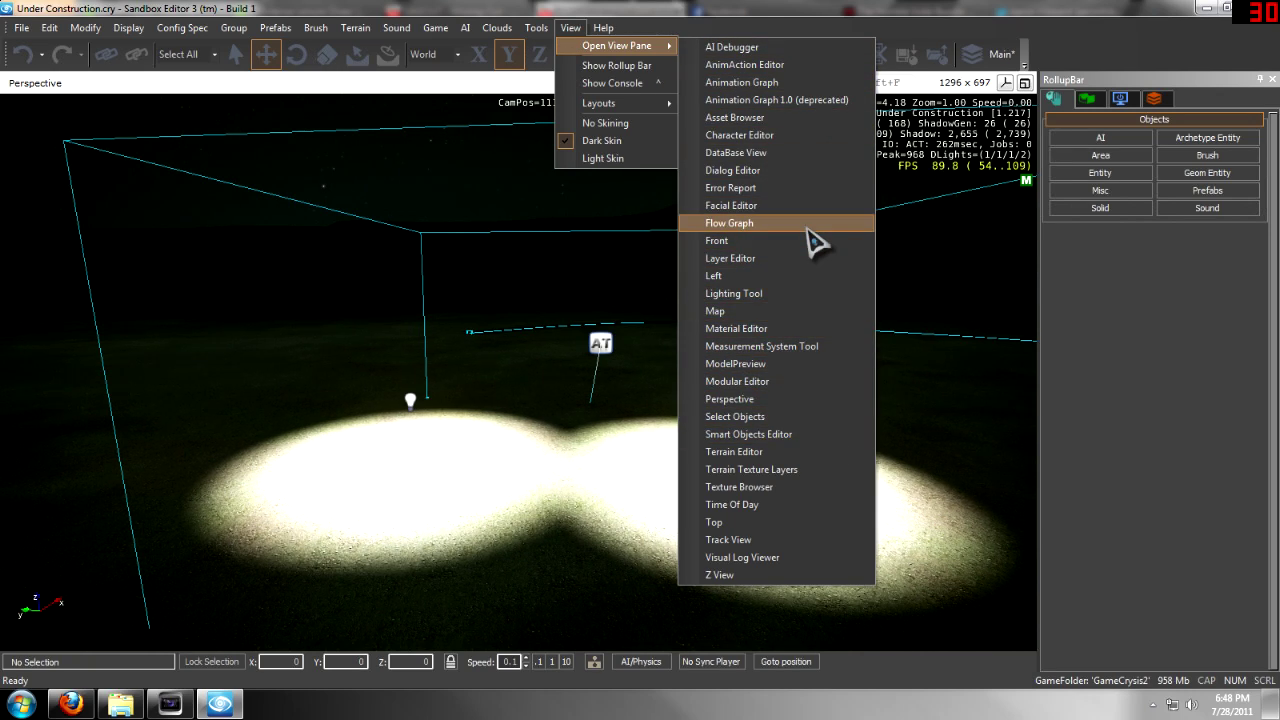
{"action": "left_click", "coordinate": [808, 226]}
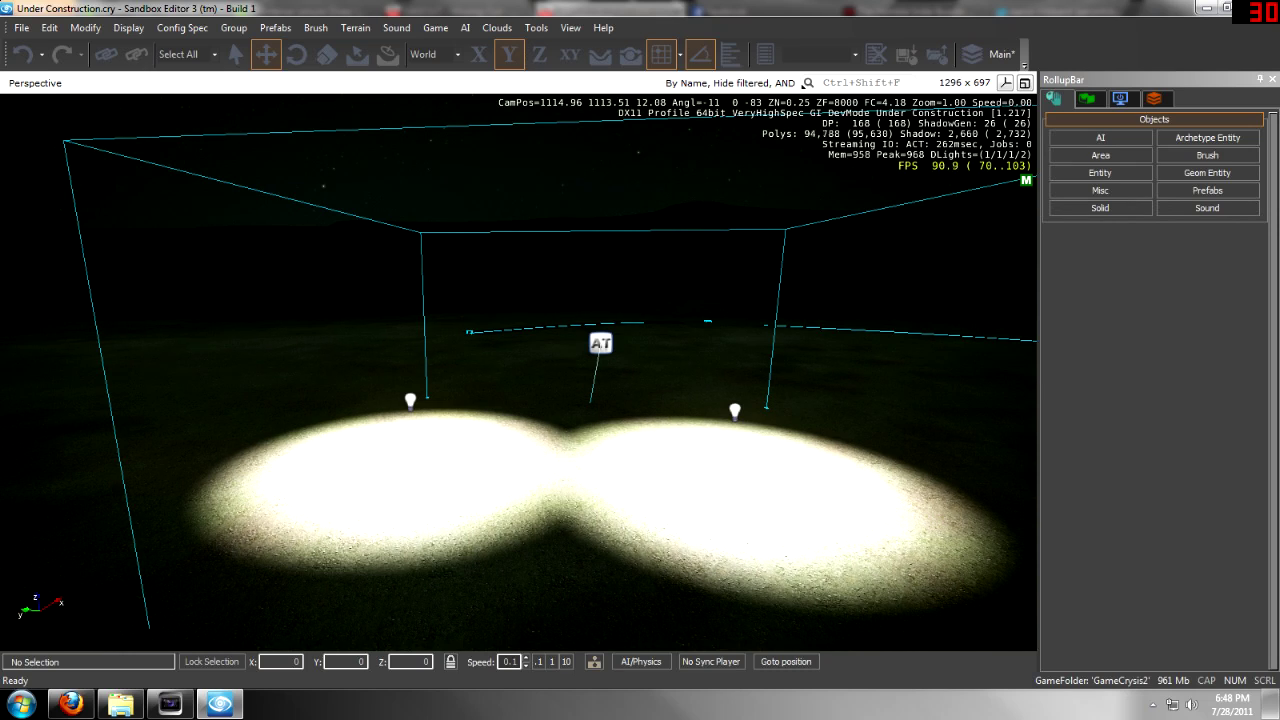
{"action": "left_click_drag", "start_coordinate": [1279, 55], "coordinate": [620, 63]}
{"action": "right_click_drag", "start_coordinate": [210, 265], "coordinate": [259, 272]}
{"action": "key", "text": "w"}
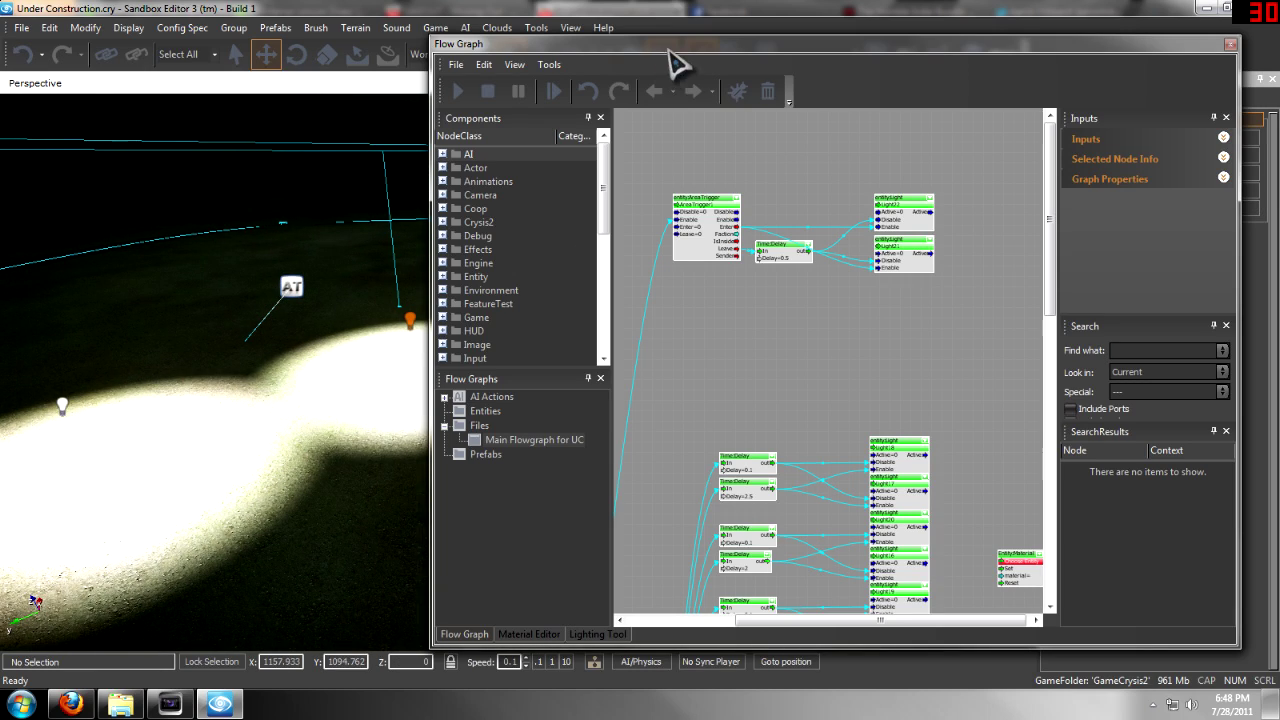
{"action": "left_click_drag", "start_coordinate": [668, 49], "coordinate": [1279, 34]}
{"action": "right_click_drag", "start_coordinate": [390, 373], "coordinate": [388, 374]}
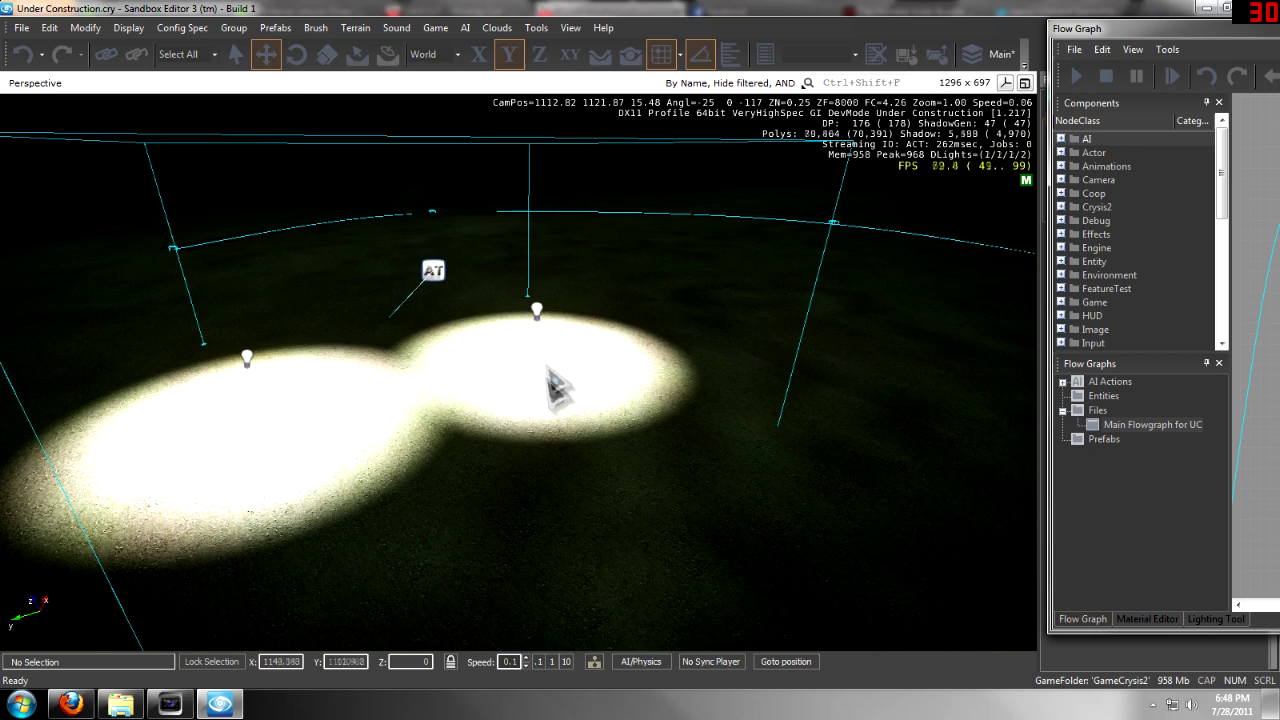
- Select both outdoor lights and AreaTrigger2 and add them as entity nodes in an empty area of Main Flowgraph for UC
{"action": "left_click", "coordinate": [535, 316]}
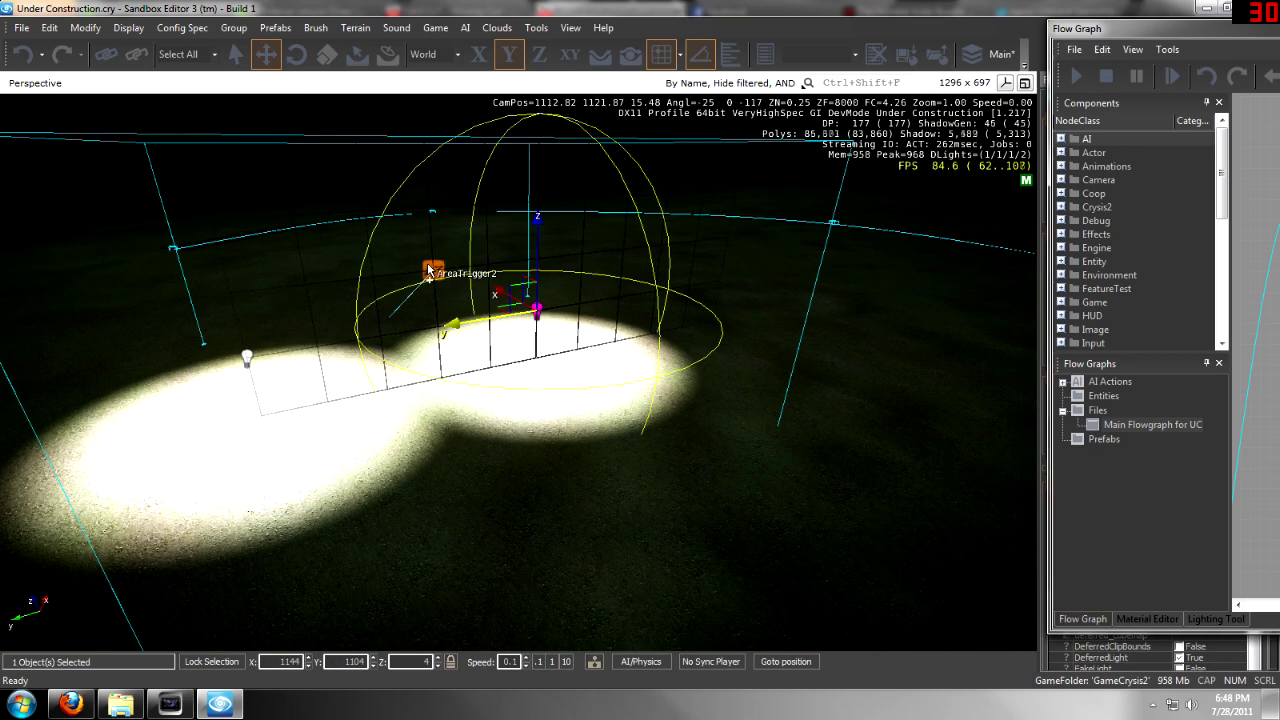
{"action": "left_click", "coordinate": [428, 270], "text": "ctrl"}
{"action": "left_click", "coordinate": [246, 358], "text": "ctrl"}
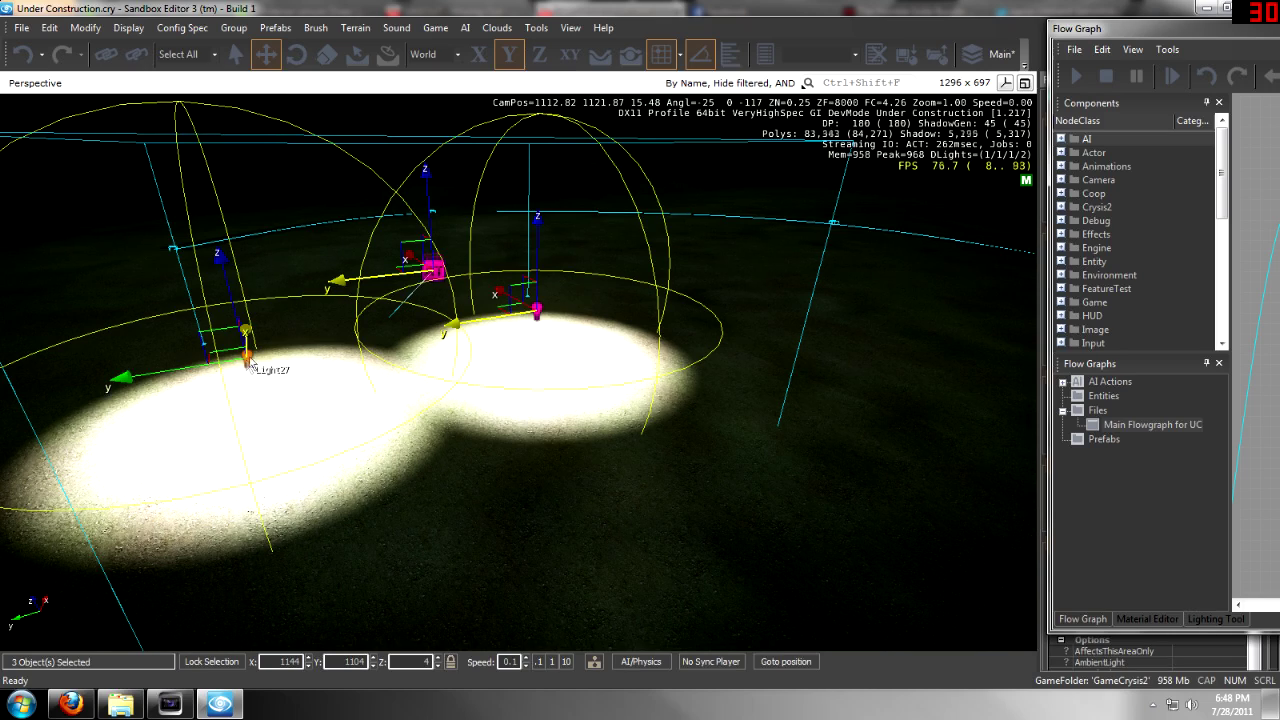
{"action": "left_click_drag", "start_coordinate": [1137, 30], "coordinate": [380, 70]}
{"action": "right_click_drag", "start_coordinate": [576, 219], "coordinate": [728, 459]}
{"action": "right_click", "coordinate": [629, 161]}
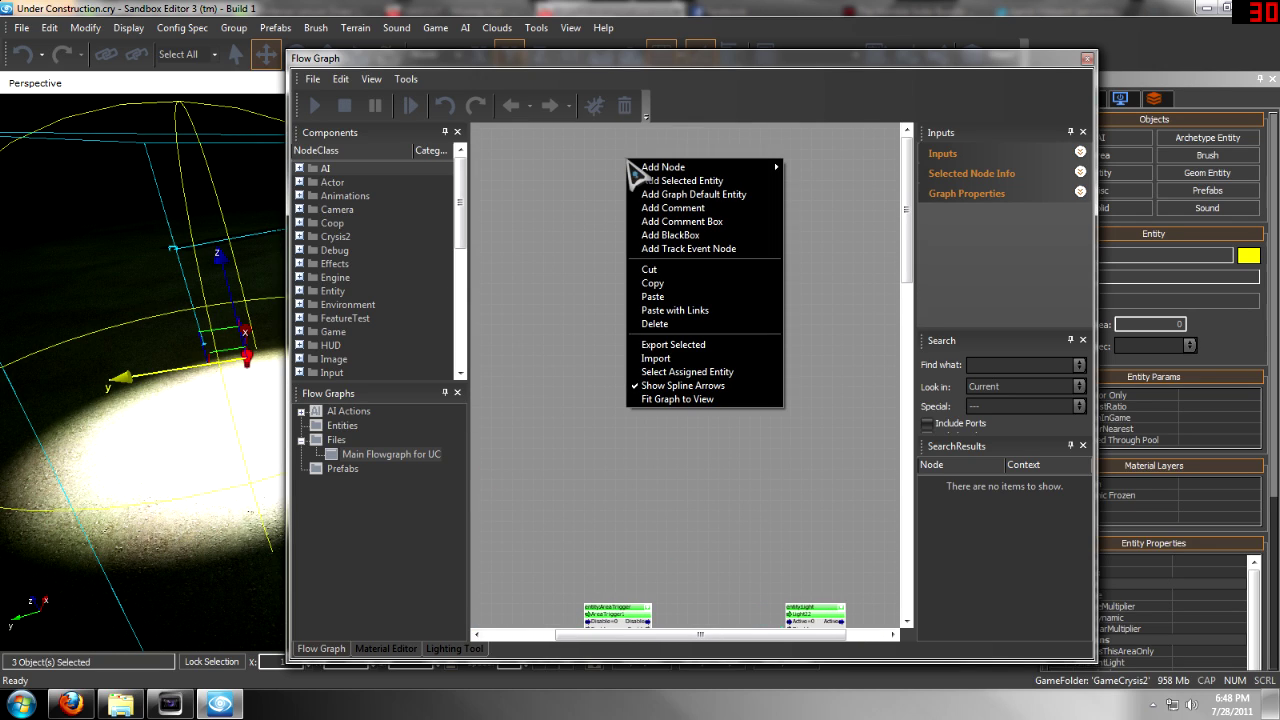
{"action": "left_click", "coordinate": [678, 184]}
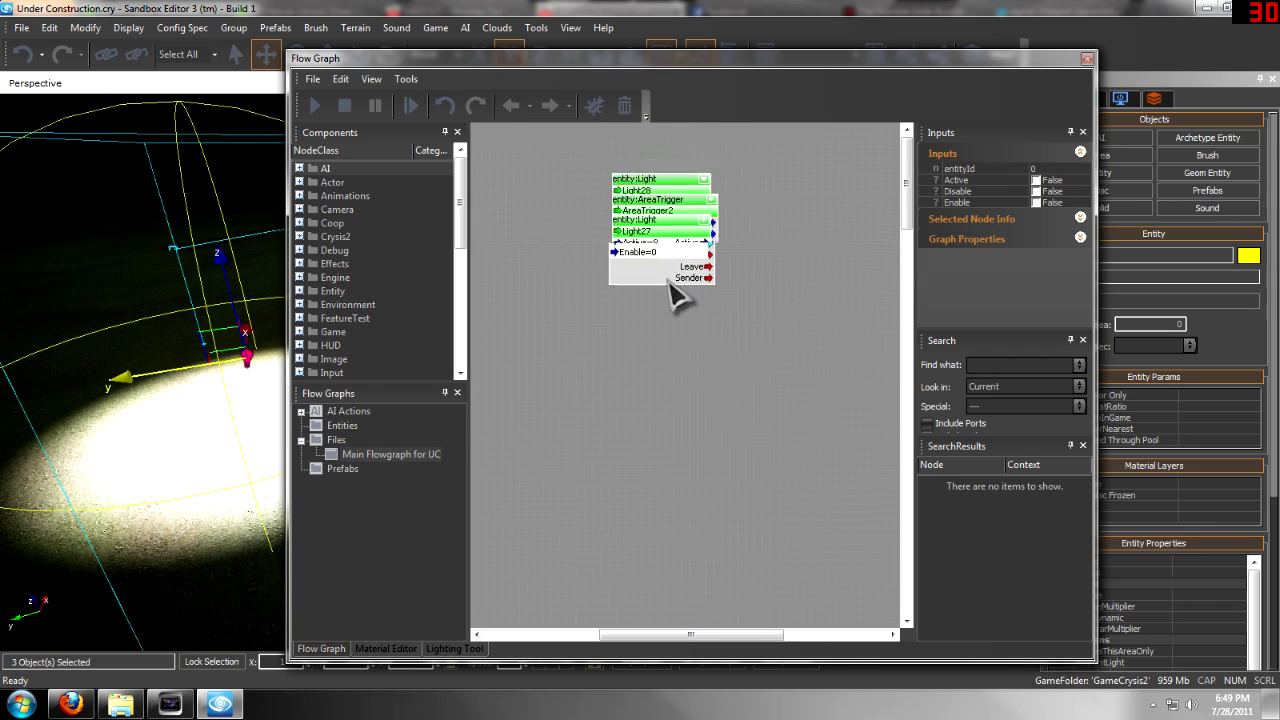
- Spread out the stacked nodes, with AreaTrigger2 on one side and Light28 above Light27 on the other
{"action": "left_click", "coordinate": [654, 334]}
{"action": "scroll", "coordinate": [645, 360], "scroll_direction": "up", "scroll_amount": 3}
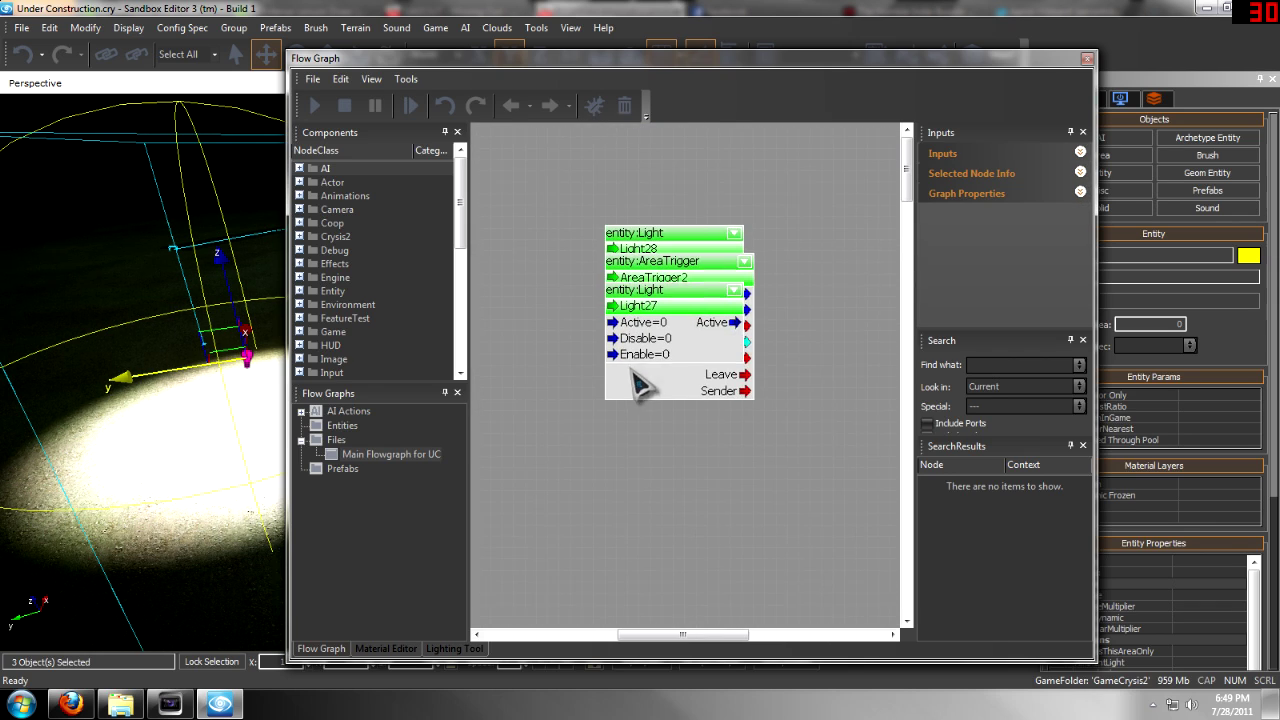
{"action": "right_click_drag", "start_coordinate": [700, 290], "coordinate": [743, 230]}
{"action": "left_click", "coordinate": [742, 215]}
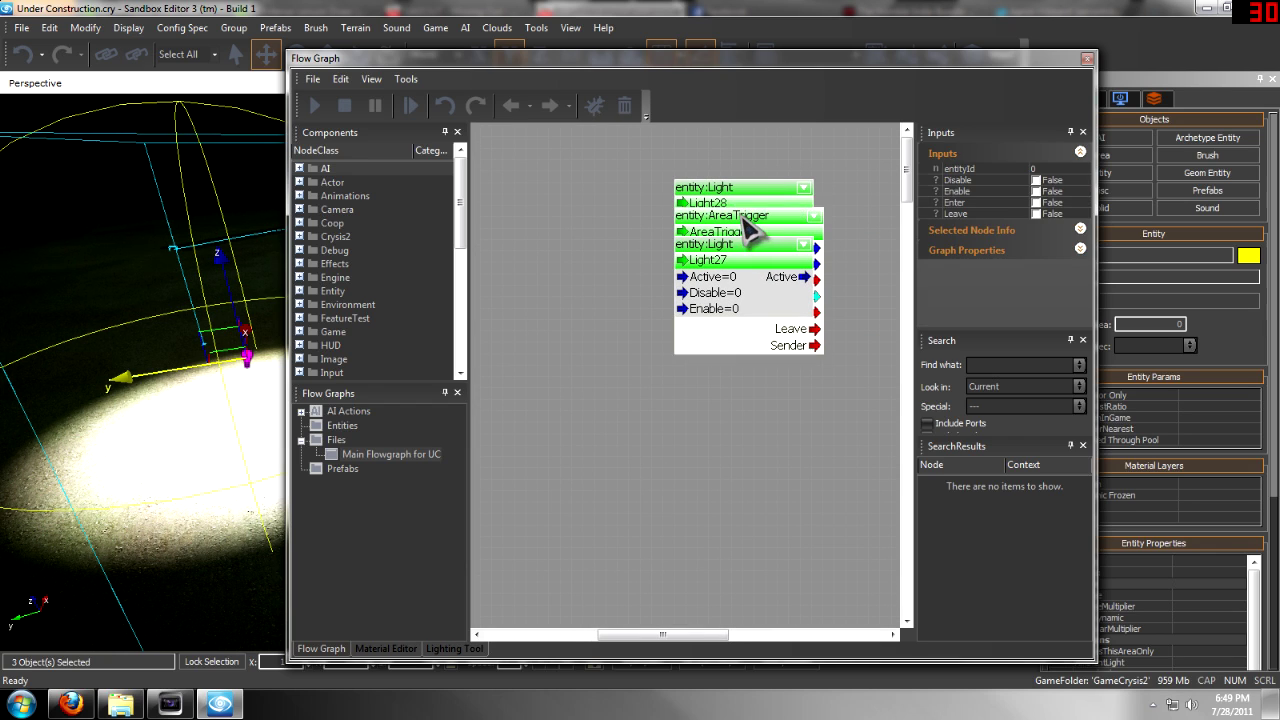
{"action": "left_click_drag", "start_coordinate": [742, 218], "coordinate": [510, 165]}
{"action": "right_click_drag", "start_coordinate": [607, 278], "coordinate": [602, 269]}
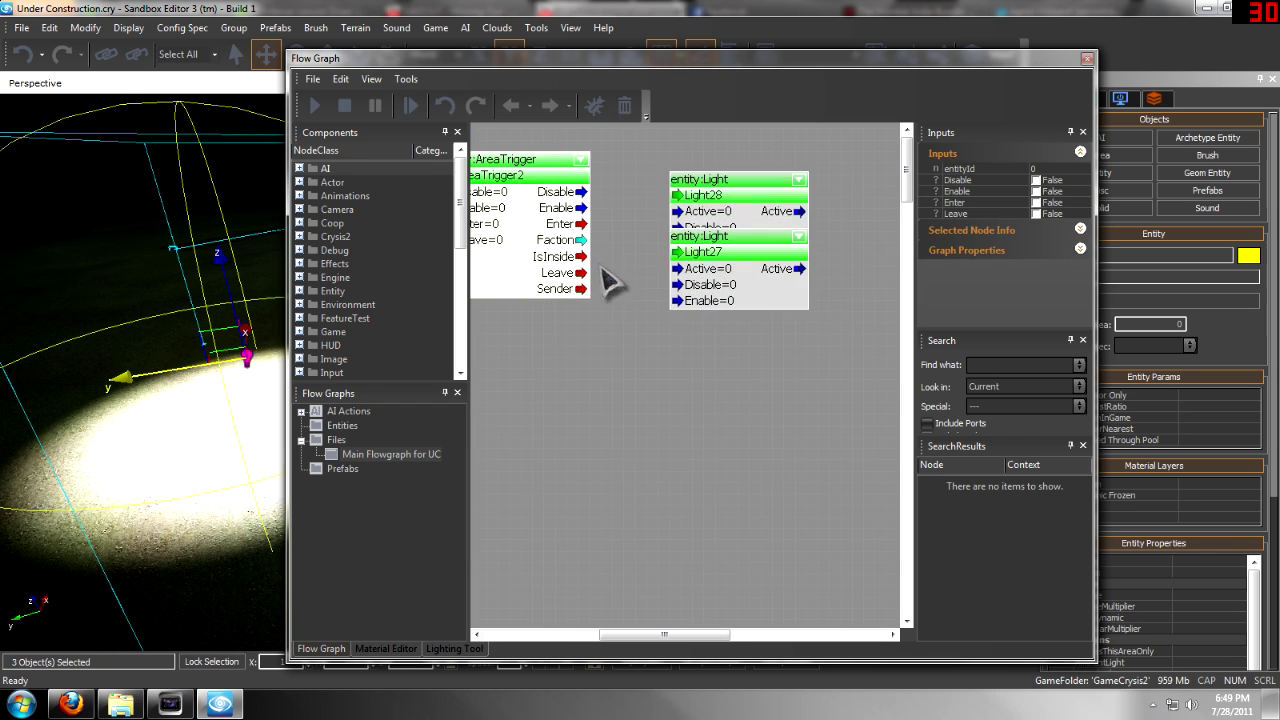
{"action": "left_click_drag", "start_coordinate": [716, 247], "coordinate": [898, 261]}
{"action": "left_click", "coordinate": [770, 293]}
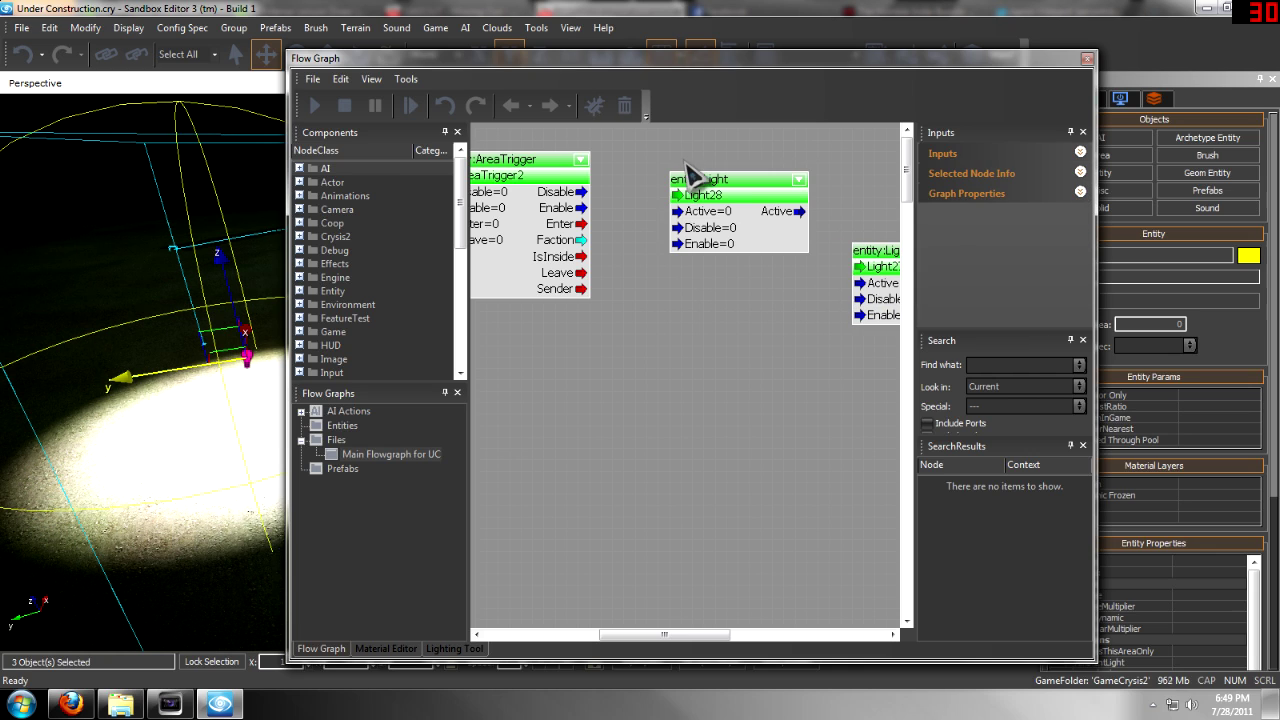
{"action": "left_click_drag", "start_coordinate": [703, 193], "coordinate": [886, 173]}
{"action": "left_click", "coordinate": [766, 214]}
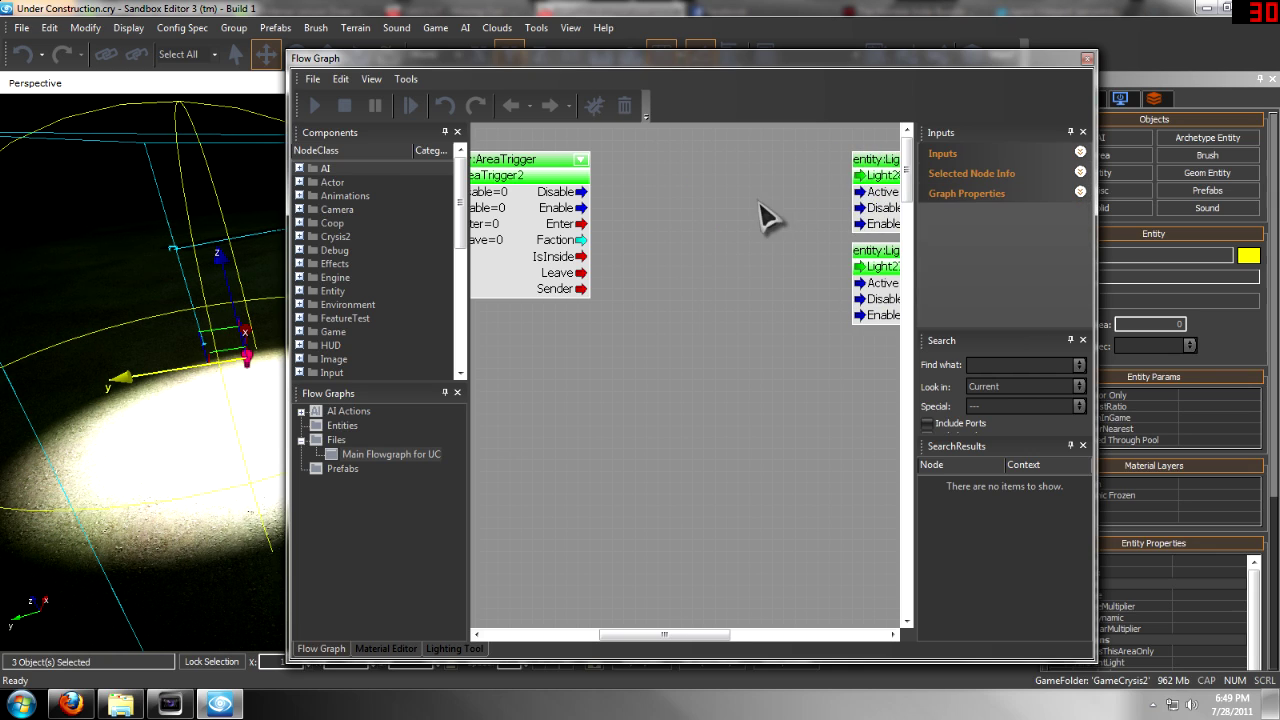
{"action": "right_click_drag", "start_coordinate": [751, 236], "coordinate": [718, 268]}
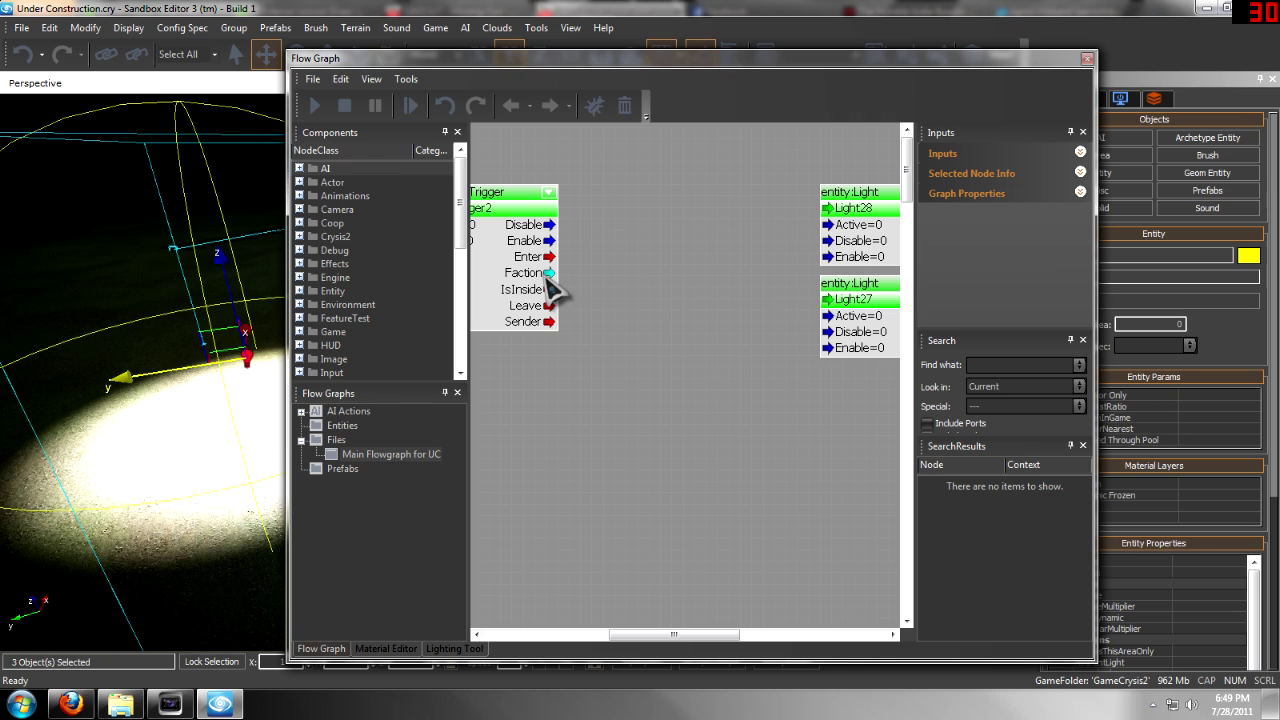
- Link AreaTrigger2's Enter output to the Enable inputs of Light28 and Light27, and its Leave output to their Disable inputs
{"action": "left_click_drag", "start_coordinate": [549, 257], "coordinate": [831, 257]}
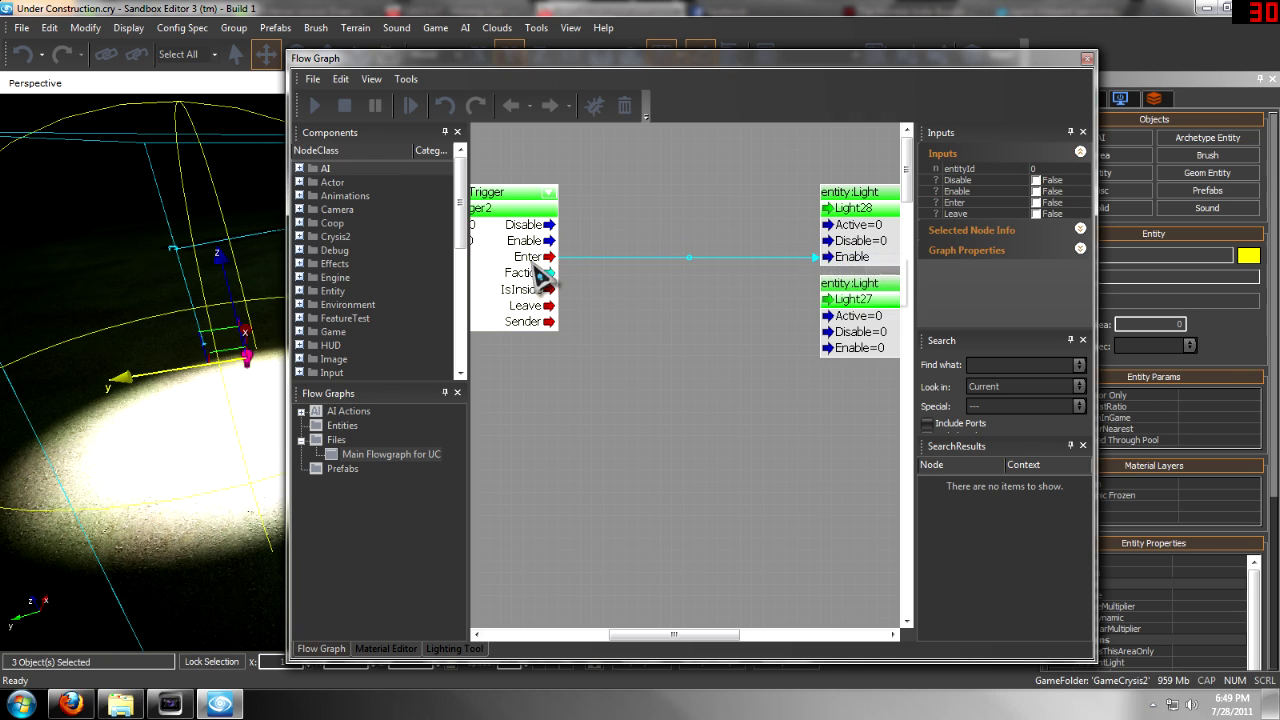
{"action": "left_click_drag", "start_coordinate": [557, 277], "coordinate": [569, 318]}
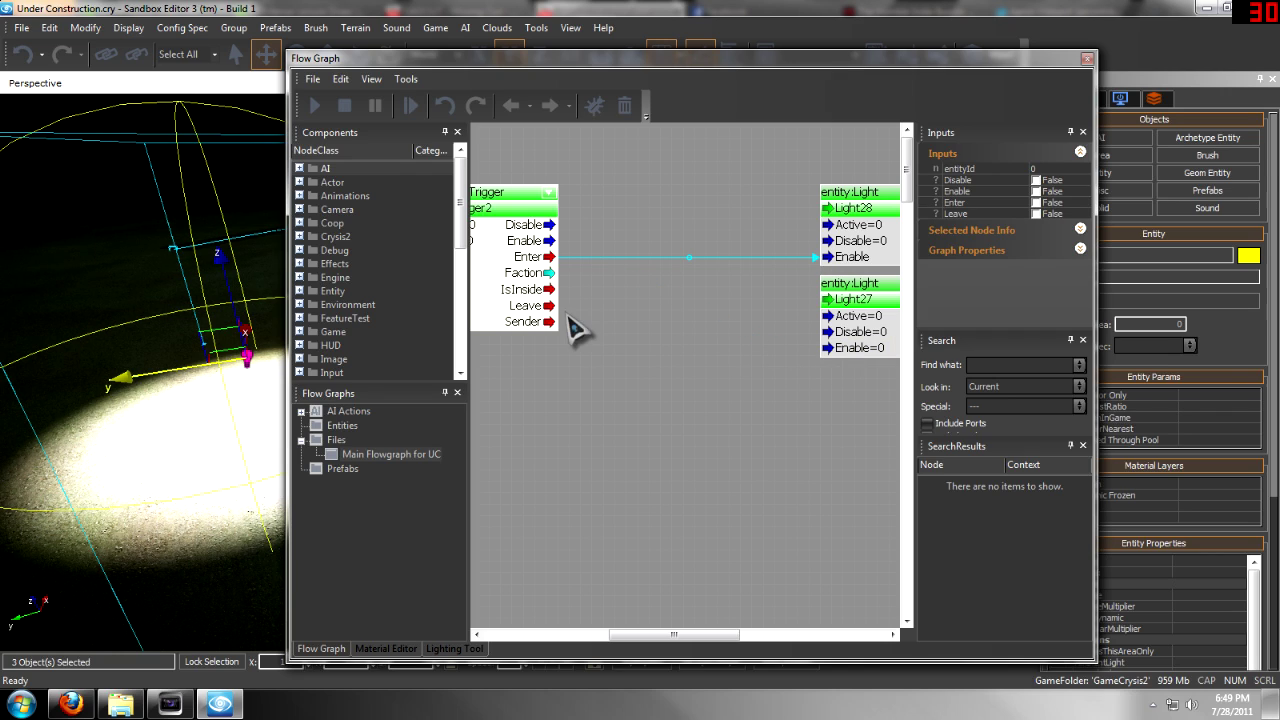
{"action": "left_click_drag", "start_coordinate": [550, 262], "coordinate": [861, 352]}
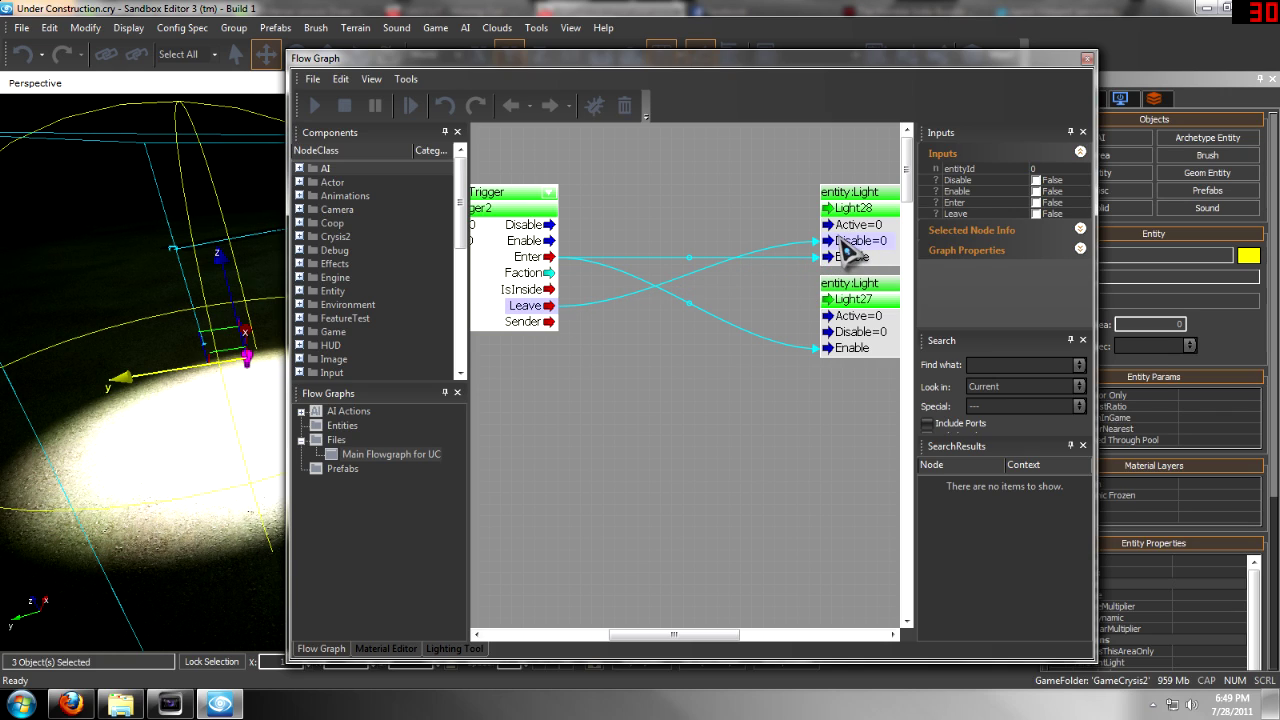
{"action": "left_click_drag", "start_coordinate": [845, 252], "coordinate": [843, 250]}
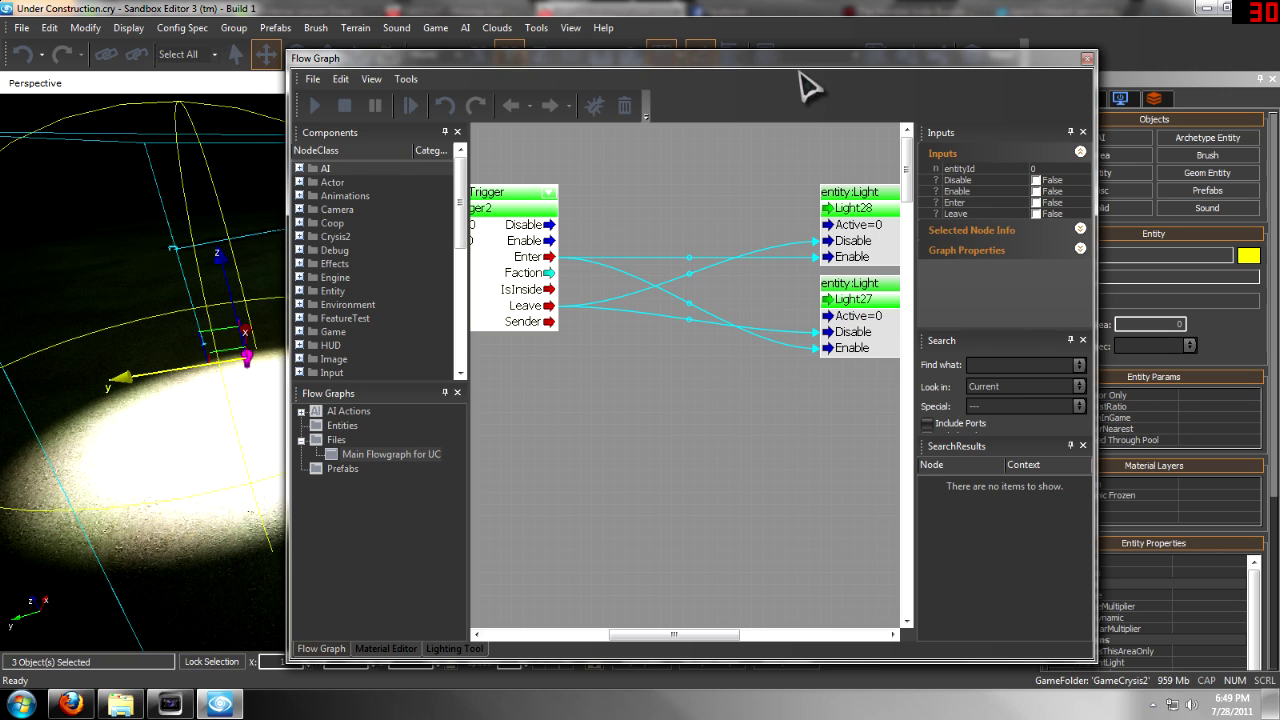
{"action": "left_click_drag", "start_coordinate": [899, 78], "coordinate": [1024, 119]}
{"action": "left_click", "coordinate": [650, 368]}
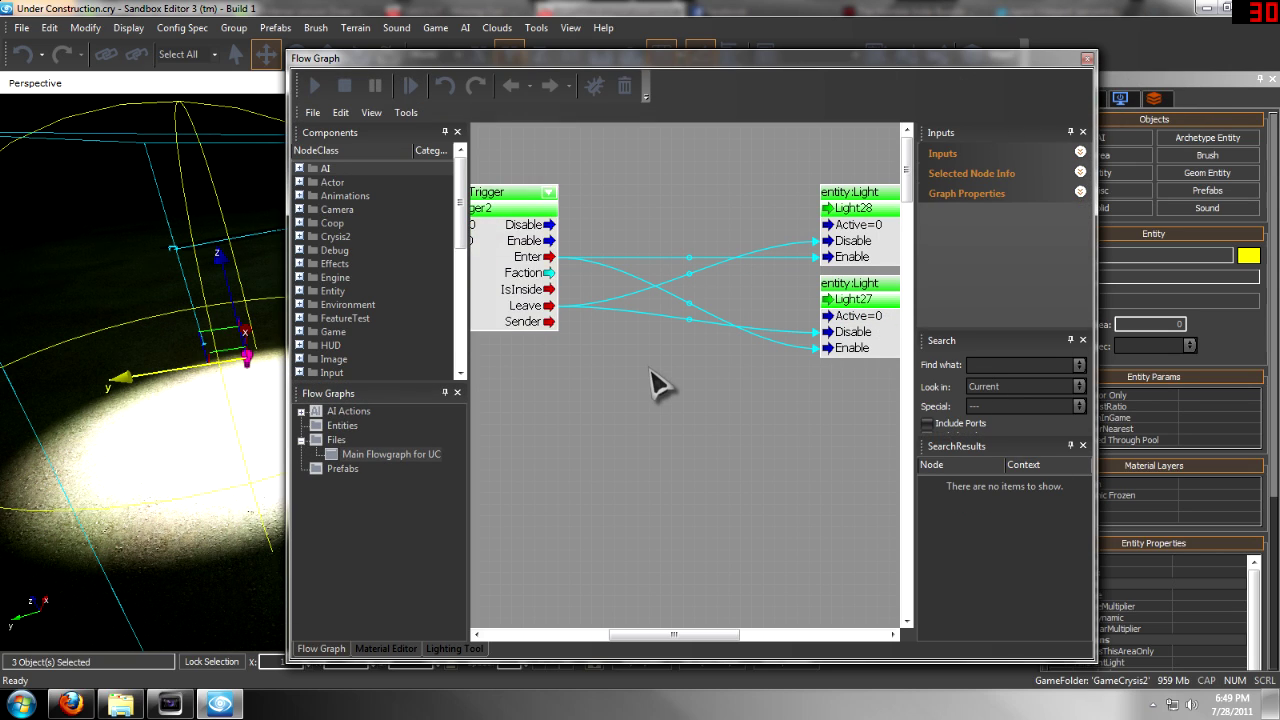
{"action": "scroll", "coordinate": [652, 381], "scroll_direction": "down", "scroll_amount": 3}
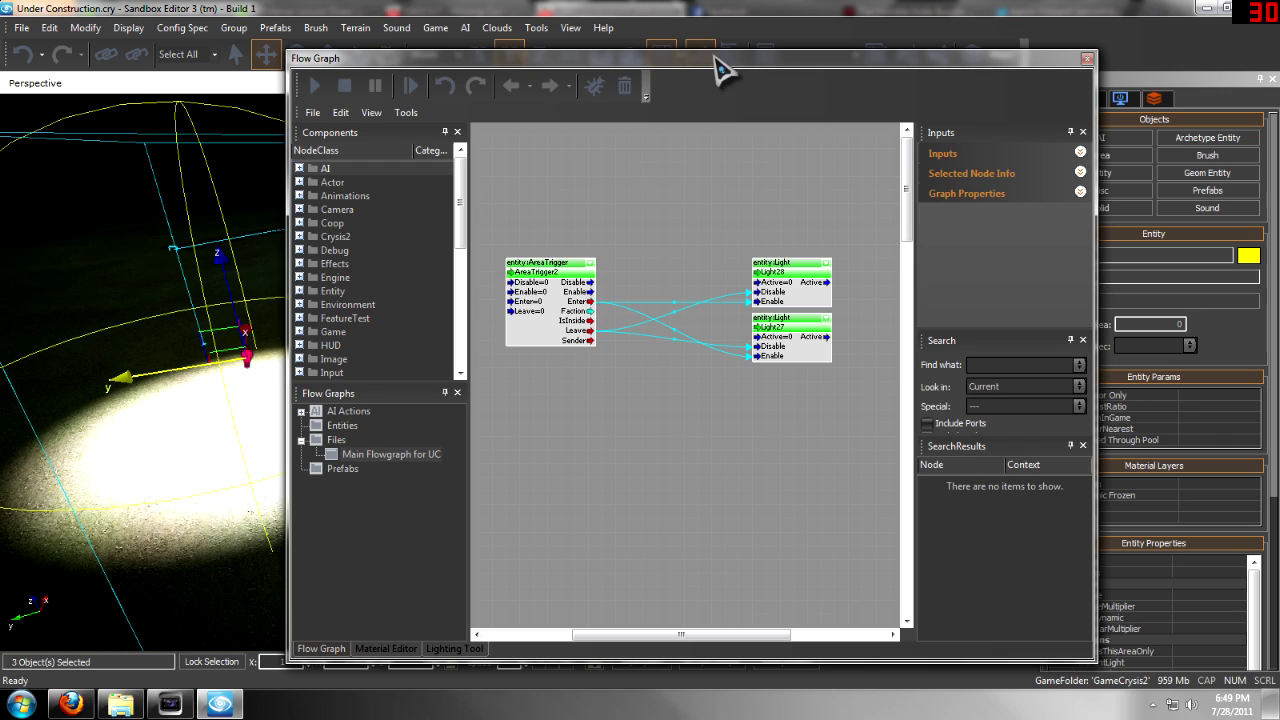
{"action": "left_click", "coordinate": [600, 88]}
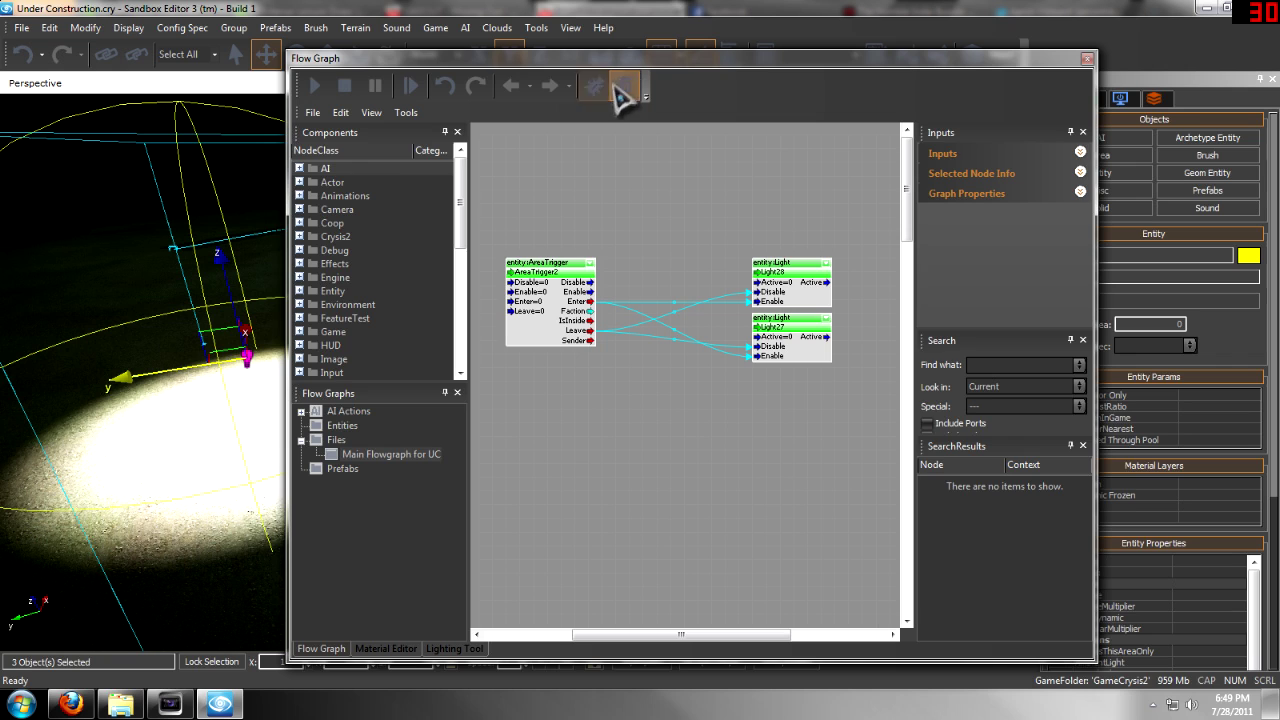
{"action": "left_click", "coordinate": [606, 91]}
- Move the Flow Graph out of the way, select Light27 and Light28 together, and turn off their Active property
{"action": "left_click_drag", "start_coordinate": [648, 61], "coordinate": [1279, 16]}
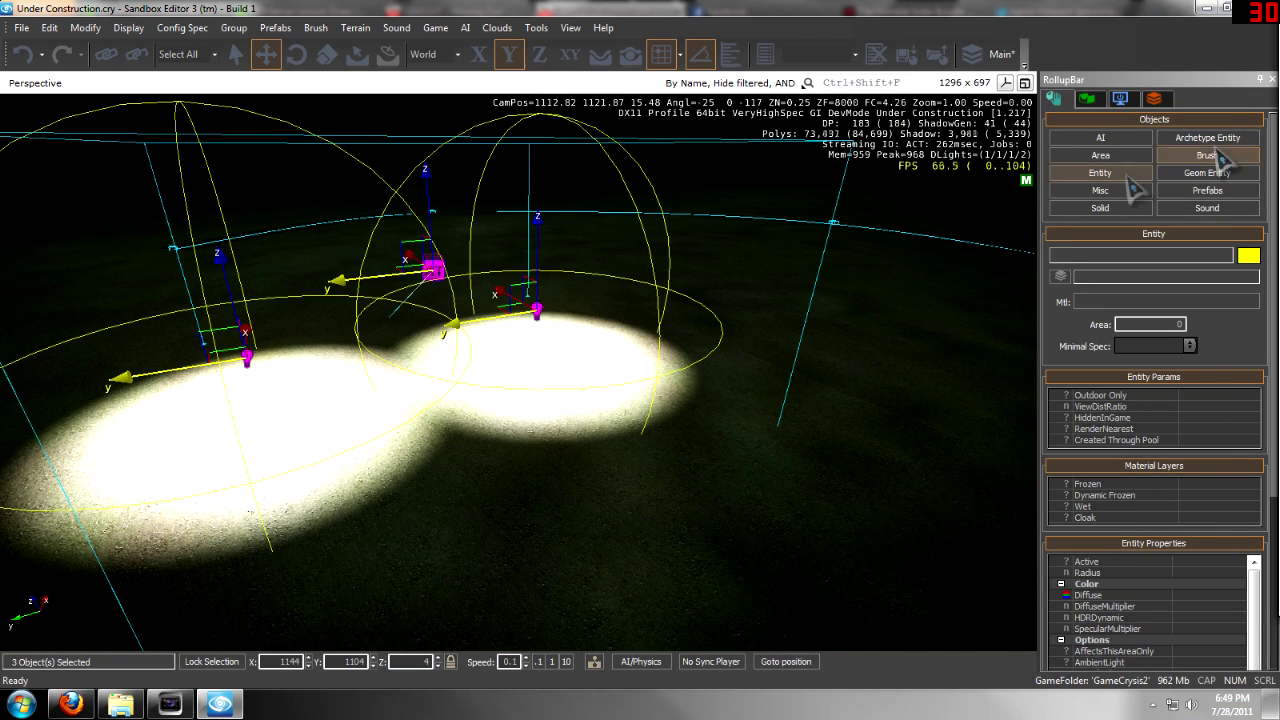
{"action": "key", "text": "w"}
{"action": "right_click_drag", "start_coordinate": [595, 248], "coordinate": [604, 274]}
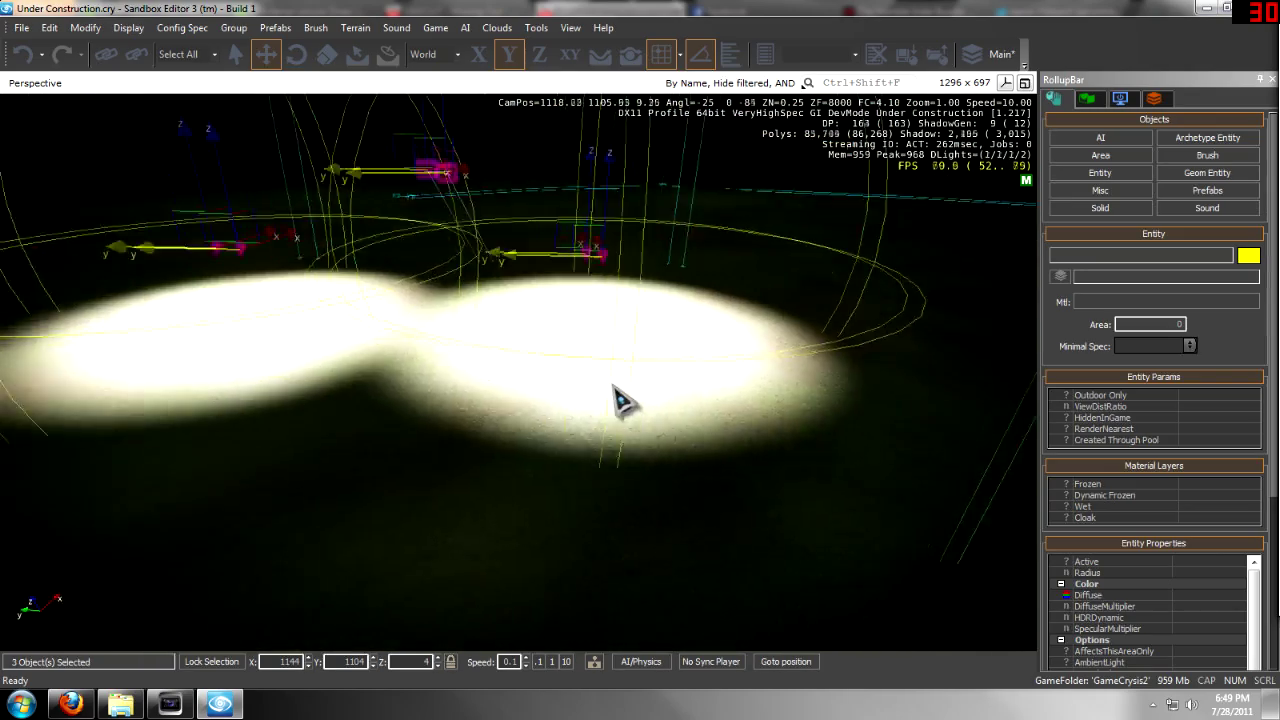
{"action": "right_click_drag", "start_coordinate": [614, 387], "coordinate": [598, 524]}
{"action": "left_click", "coordinate": [615, 449]}
{"action": "left_click", "coordinate": [671, 289]}
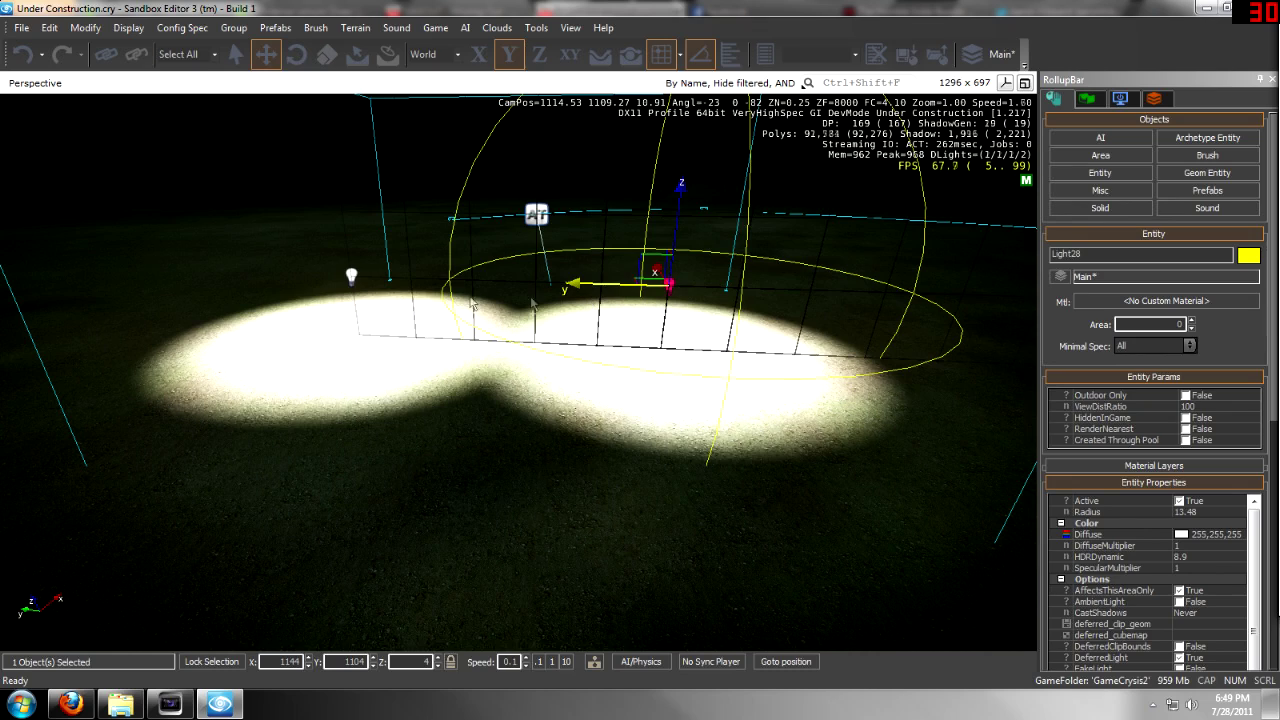
{"action": "left_click", "coordinate": [353, 277], "text": "ctrl"}
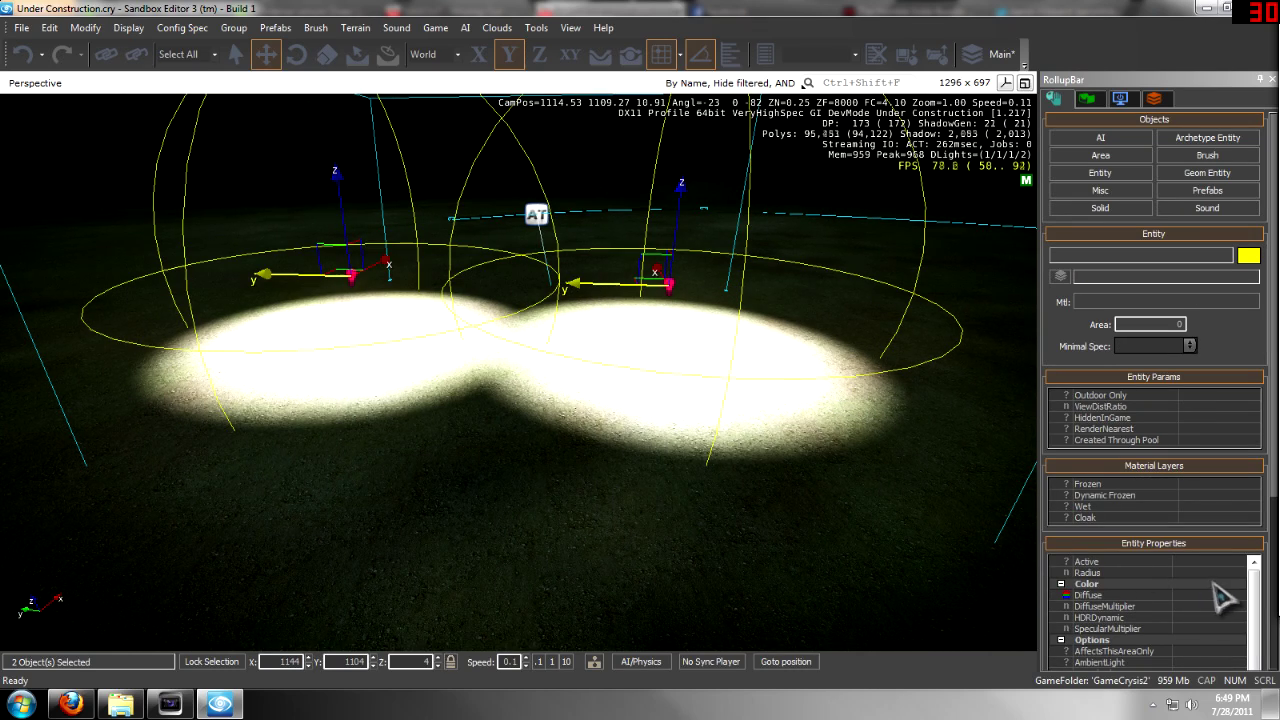
{"action": "scroll", "coordinate": [1225, 533], "scroll_direction": "down", "scroll_amount": 5}
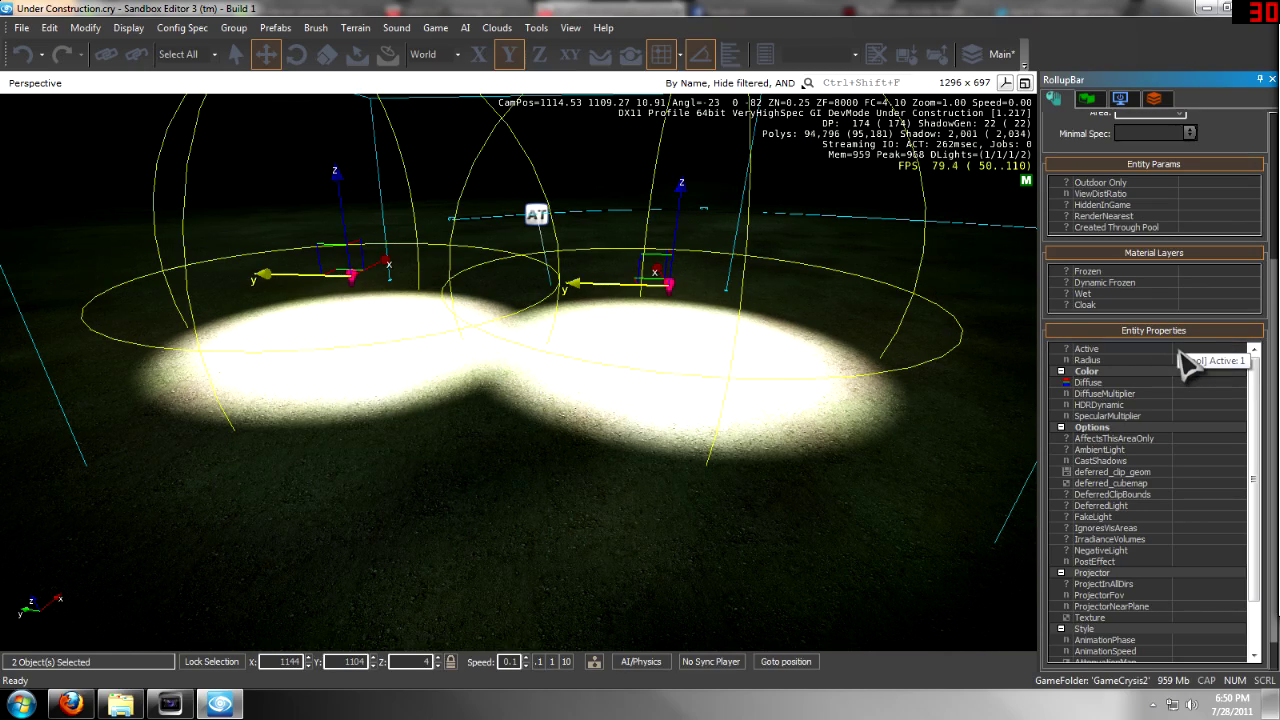
{"action": "left_click", "coordinate": [1180, 350]}
{"action": "left_click", "coordinate": [665, 505]}
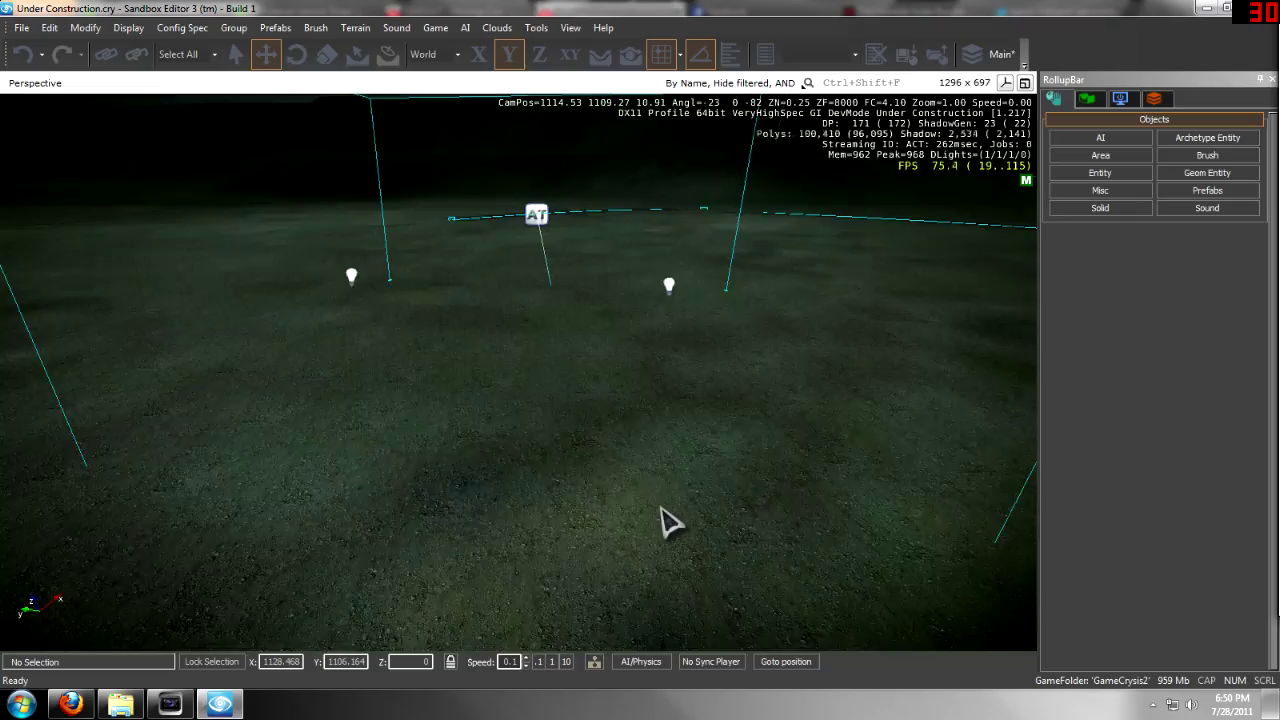
- Test the outdoor lights in game mode by walking into the area shape
{"action": "key", "text": "w"}
{"action": "right_click_drag", "start_coordinate": [664, 508], "coordinate": [664, 508]}
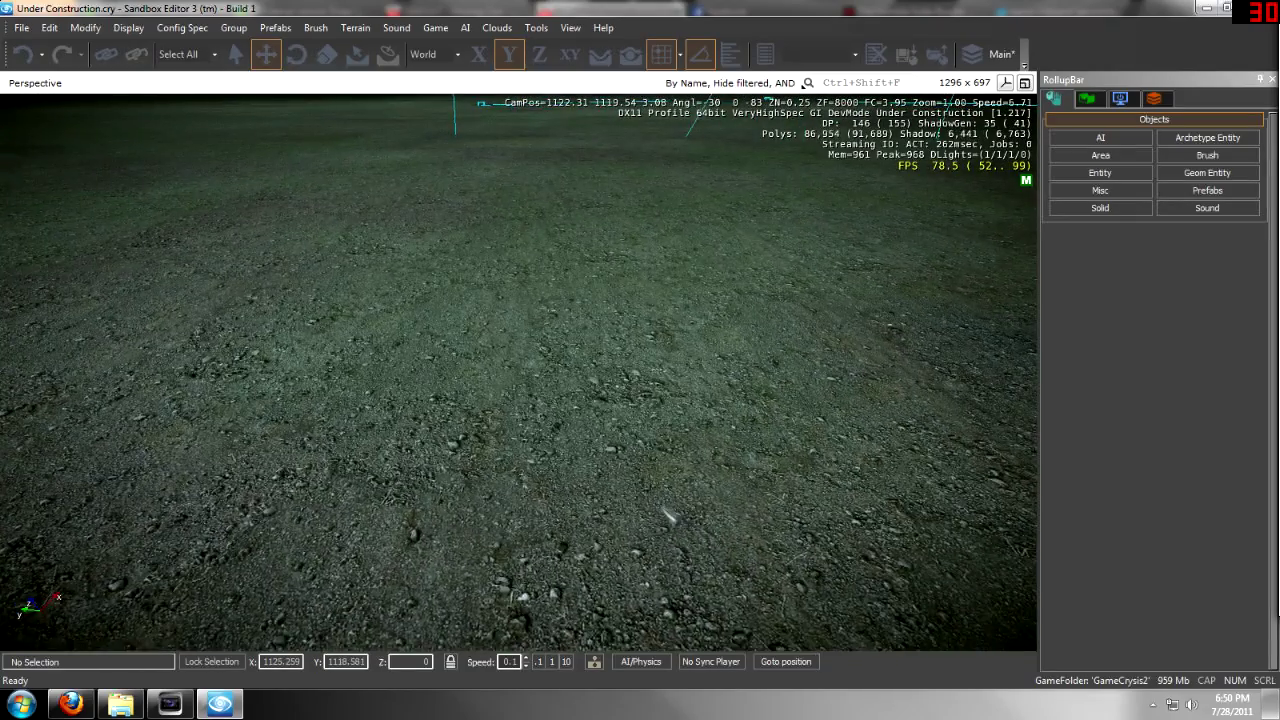
{"action": "key", "text": "ctrl+g"}
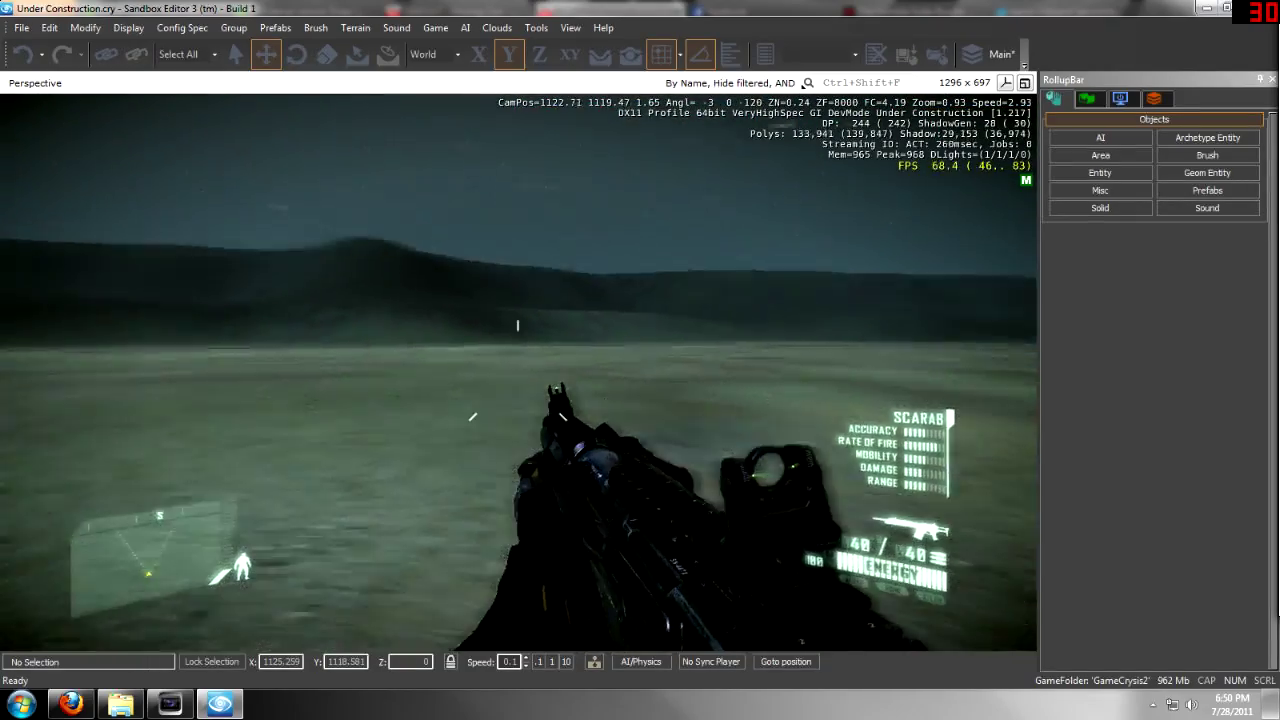
{"action": "key", "text": "w"}
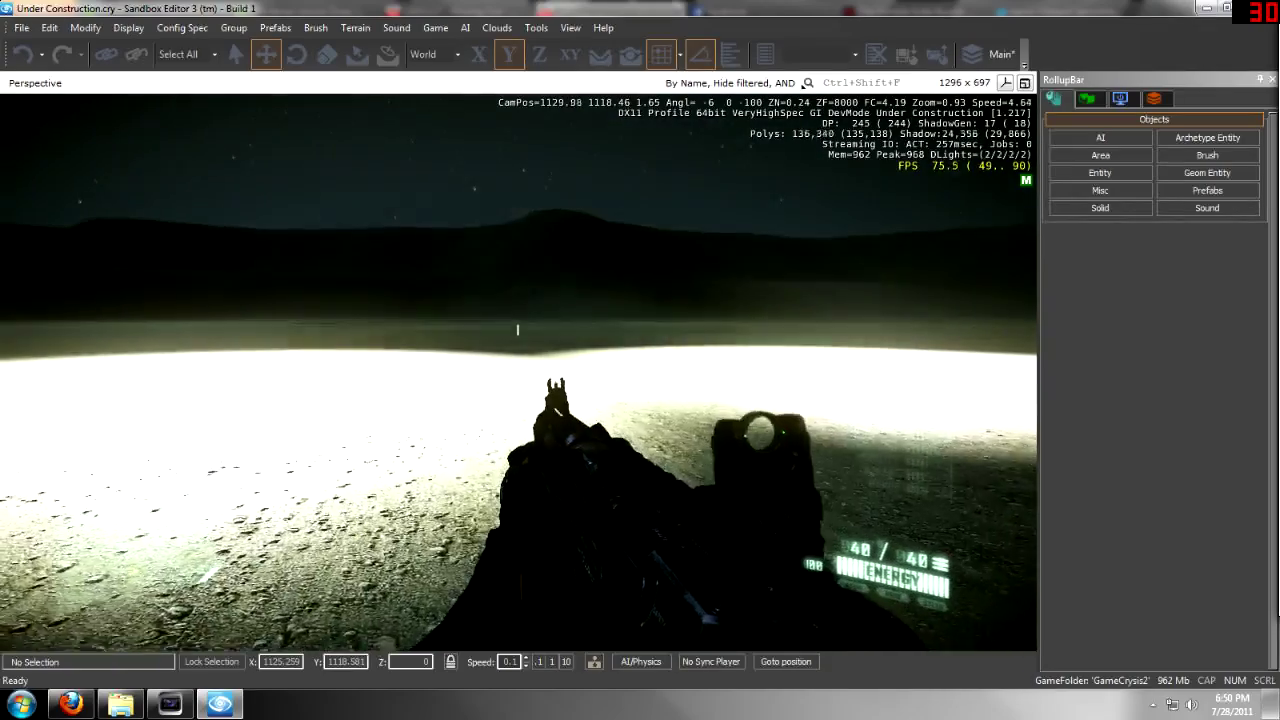
{"action": "key", "text": "s"}
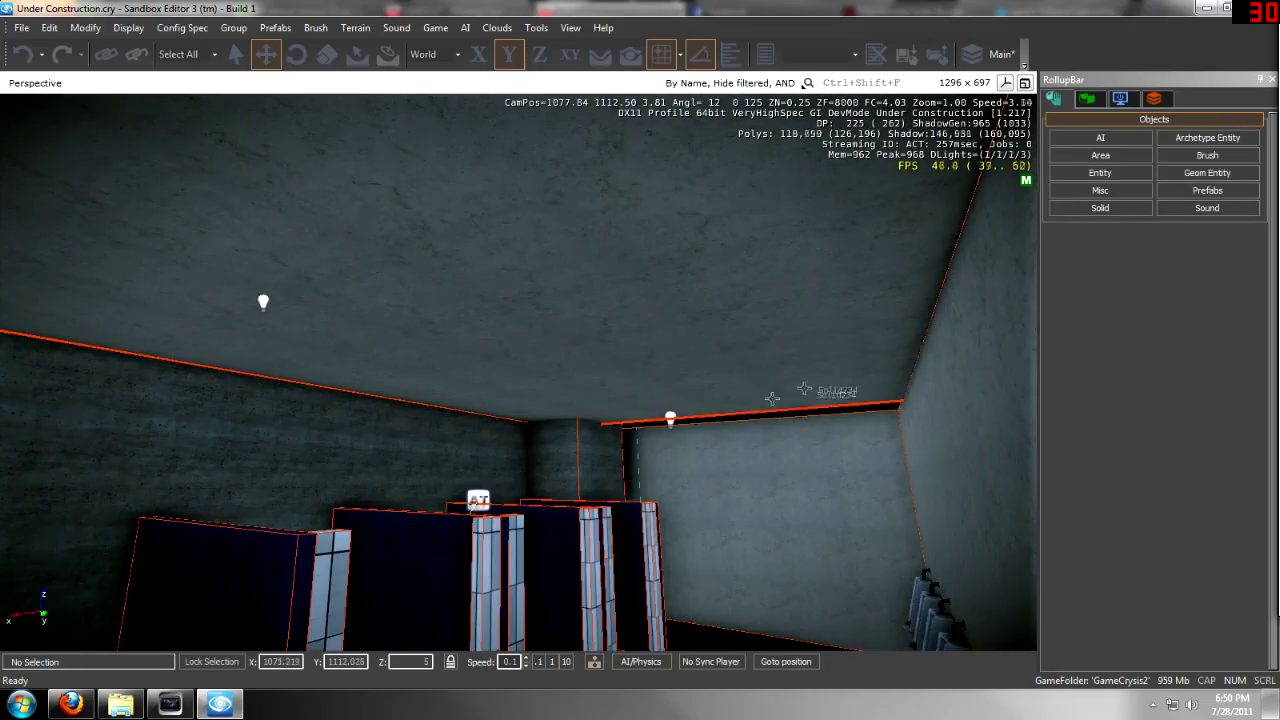
- Inspect the two ceiling lights and AreaTrigger1 in the restroom
{"action": "left_click", "coordinate": [670, 420]}
{"action": "left_click", "coordinate": [272, 315], "text": "ctrl"}
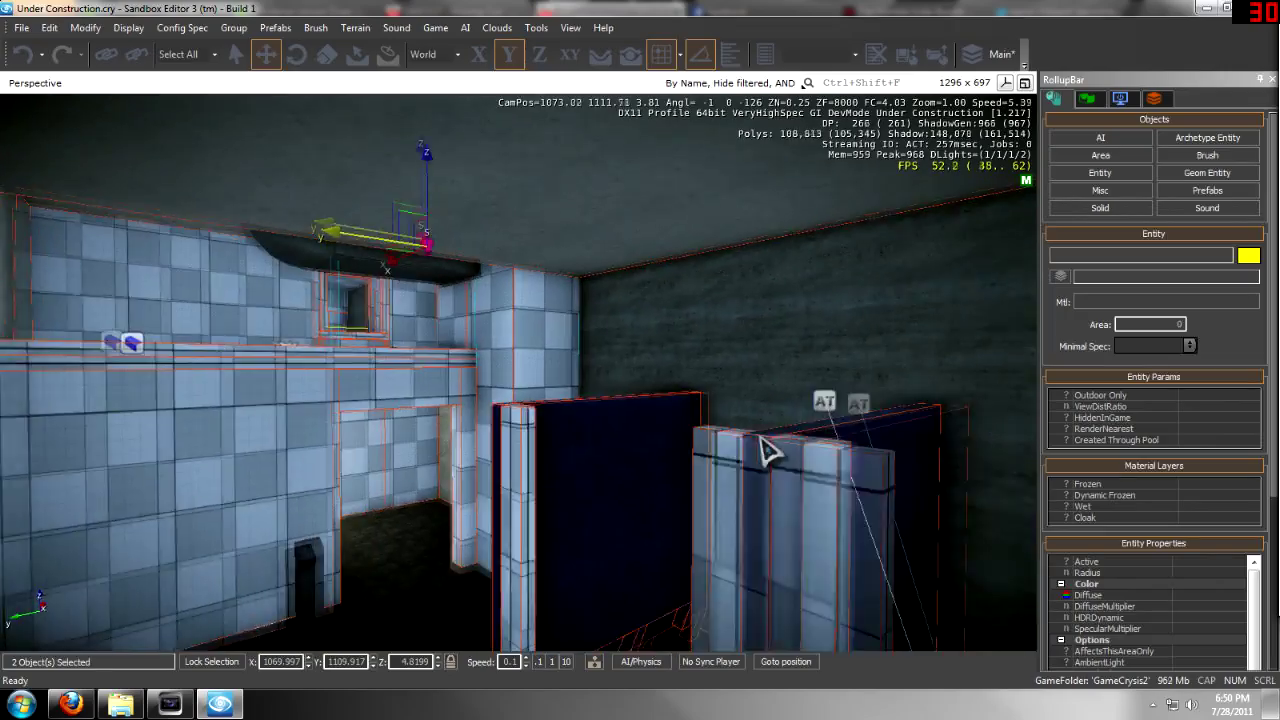
{"action": "key", "text": "Escape"}
{"action": "right_click_drag", "start_coordinate": [768, 450], "coordinate": [812, 474]}
{"action": "left_click", "coordinate": [519, 310]}
{"action": "key", "text": "w"}
{"action": "right_click_drag", "start_coordinate": [518, 308], "coordinate": [560, 350]}
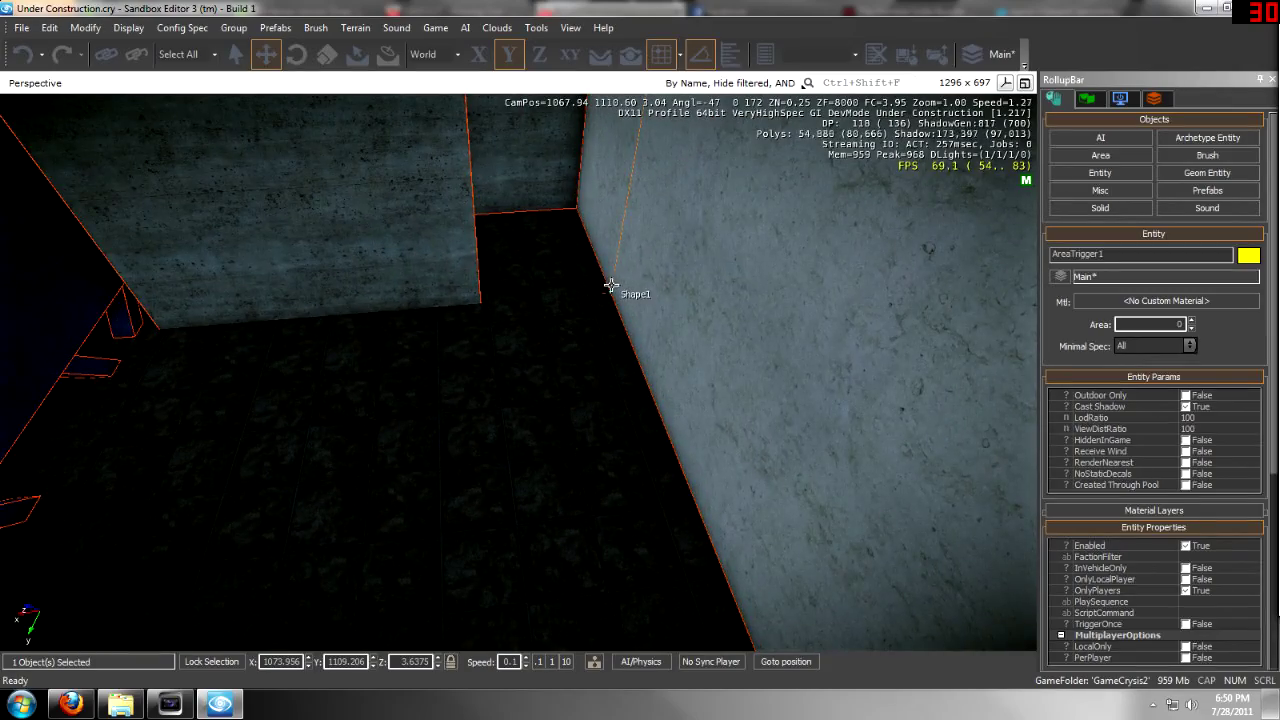
- Select Shape1 in the restroom, enable DisplayFilled to examine the area it covers, and disable it again
{"action": "left_click", "coordinate": [611, 285]}
{"action": "right_click_drag", "start_coordinate": [611, 285], "coordinate": [617, 297]}
{"action": "left_click", "coordinate": [1186, 462]}
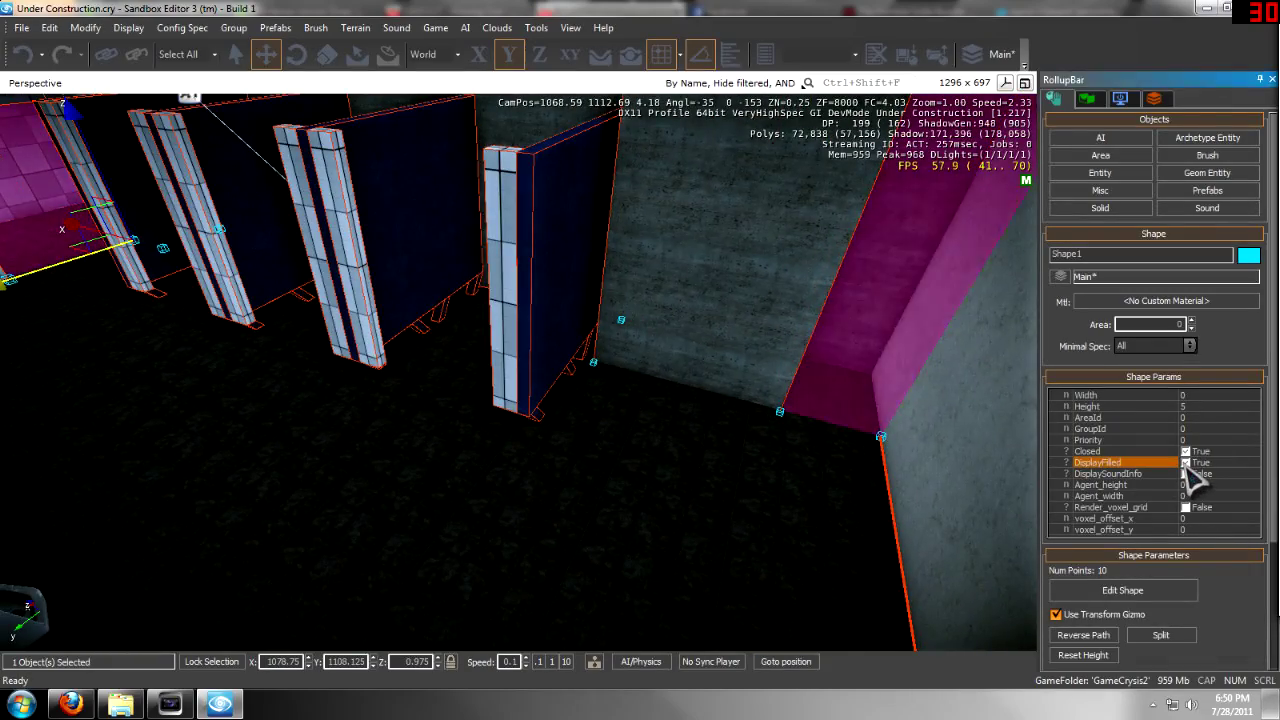
{"action": "right_click_drag", "start_coordinate": [903, 443], "coordinate": [930, 447]}
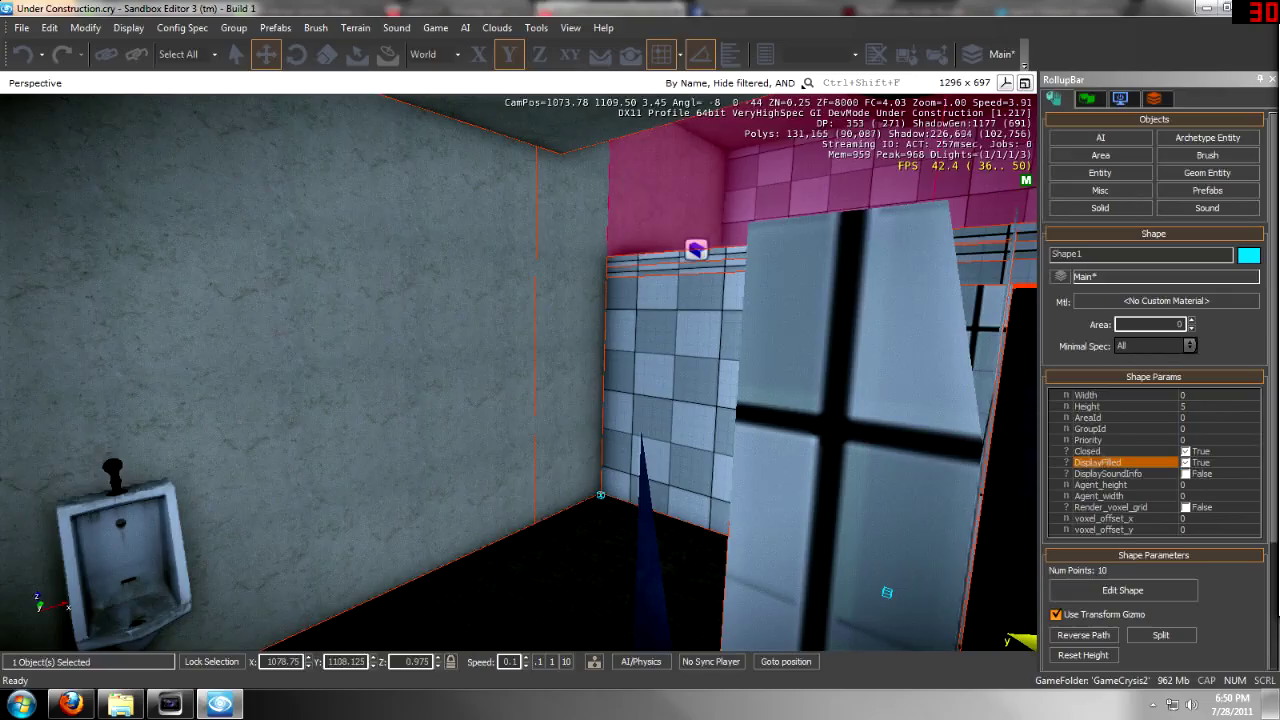
{"action": "left_click", "coordinate": [1184, 463]}
- Test the restroom lights in game mode by walking from the tiled hallway into the restroom
{"action": "key", "text": "w"}
{"action": "mouse_move", "coordinate": [724, 452]}
{"action": "right_mouse_down"}
{"action": "mouse_move", "coordinate": [692, 457]}
{"action": "mouse_move", "coordinate": [733, 456]}
{"action": "right_mouse_up"}
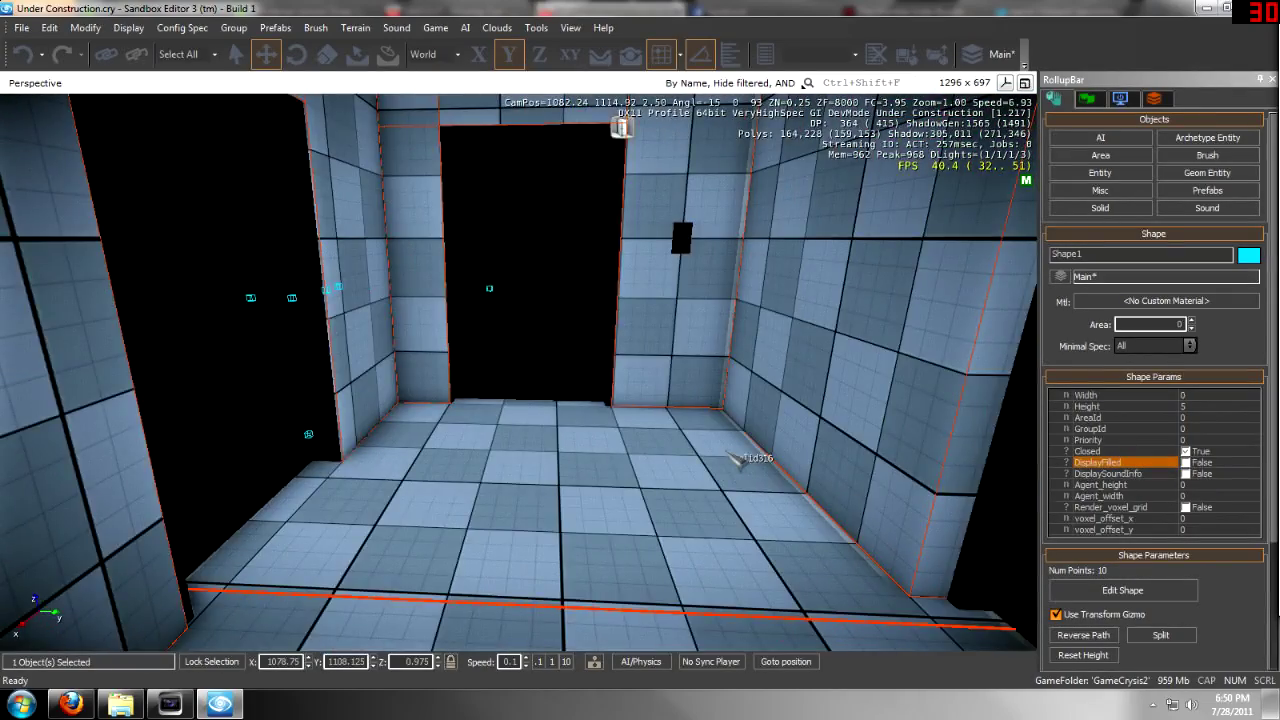
{"action": "key", "text": "ctrl+g"}
{"action": "key", "text": "w"}
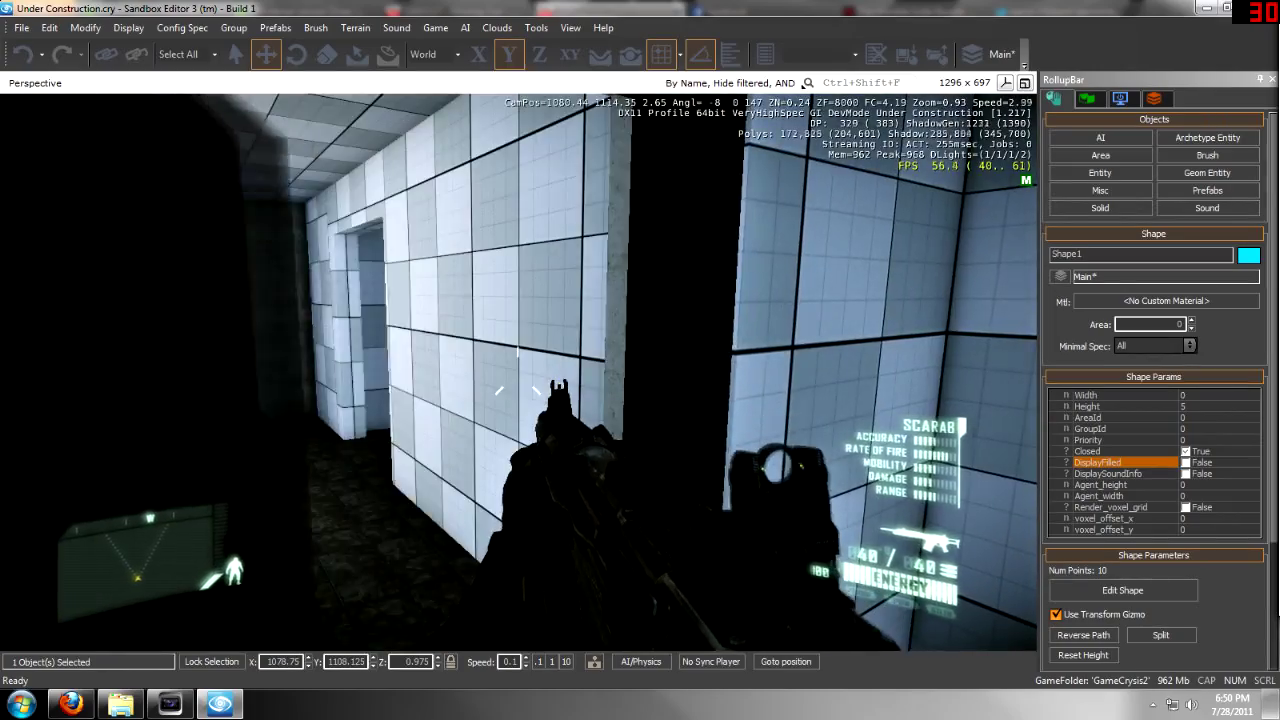
{"action": "key", "text": "w"}
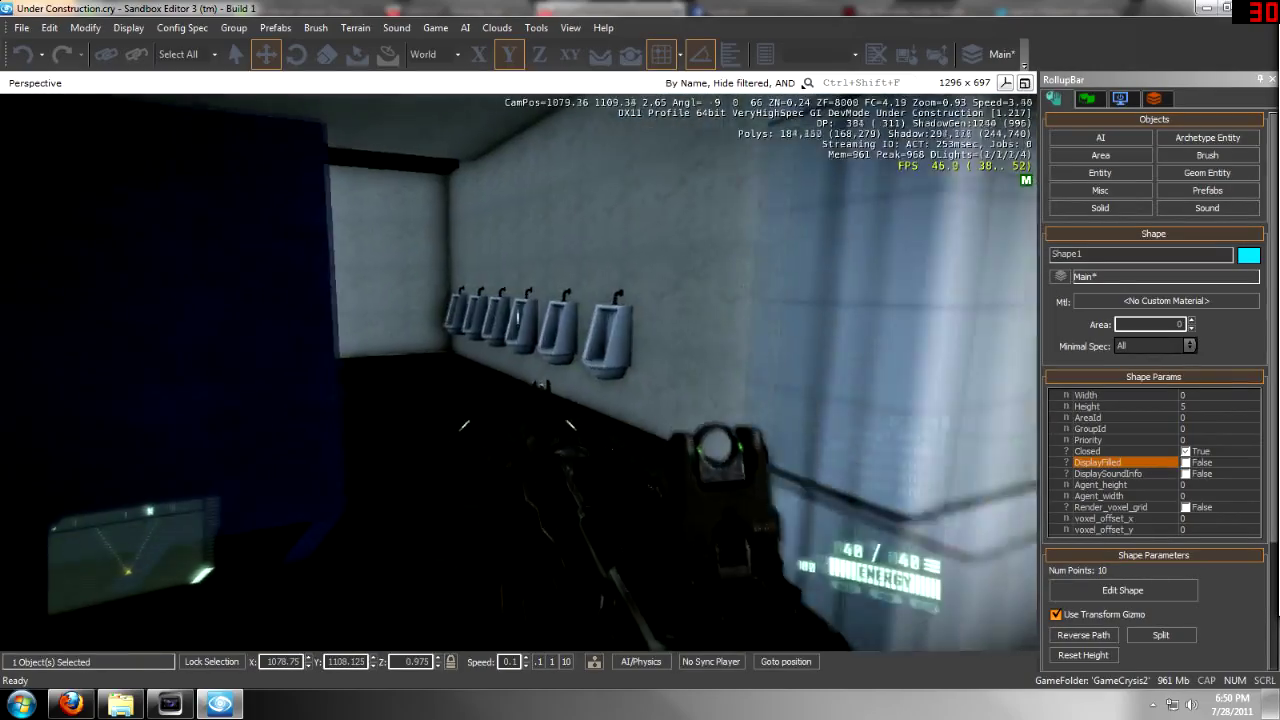
{"action": "key", "text": "w"}
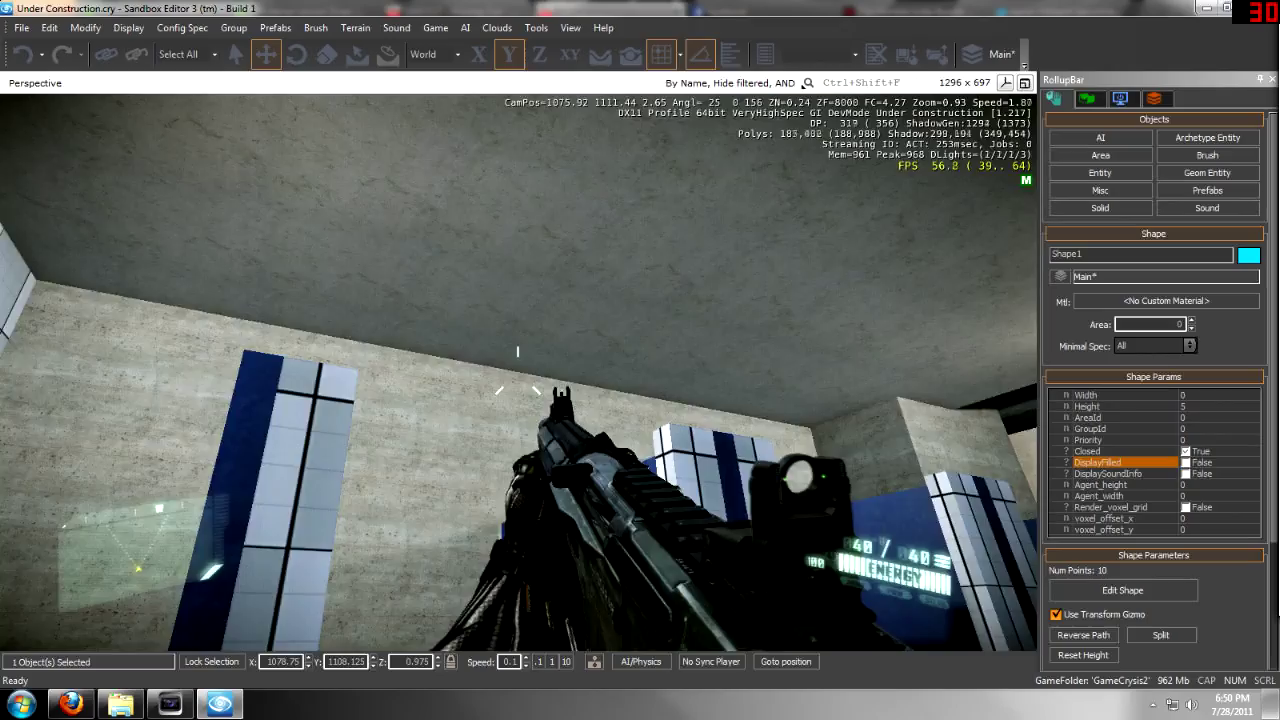